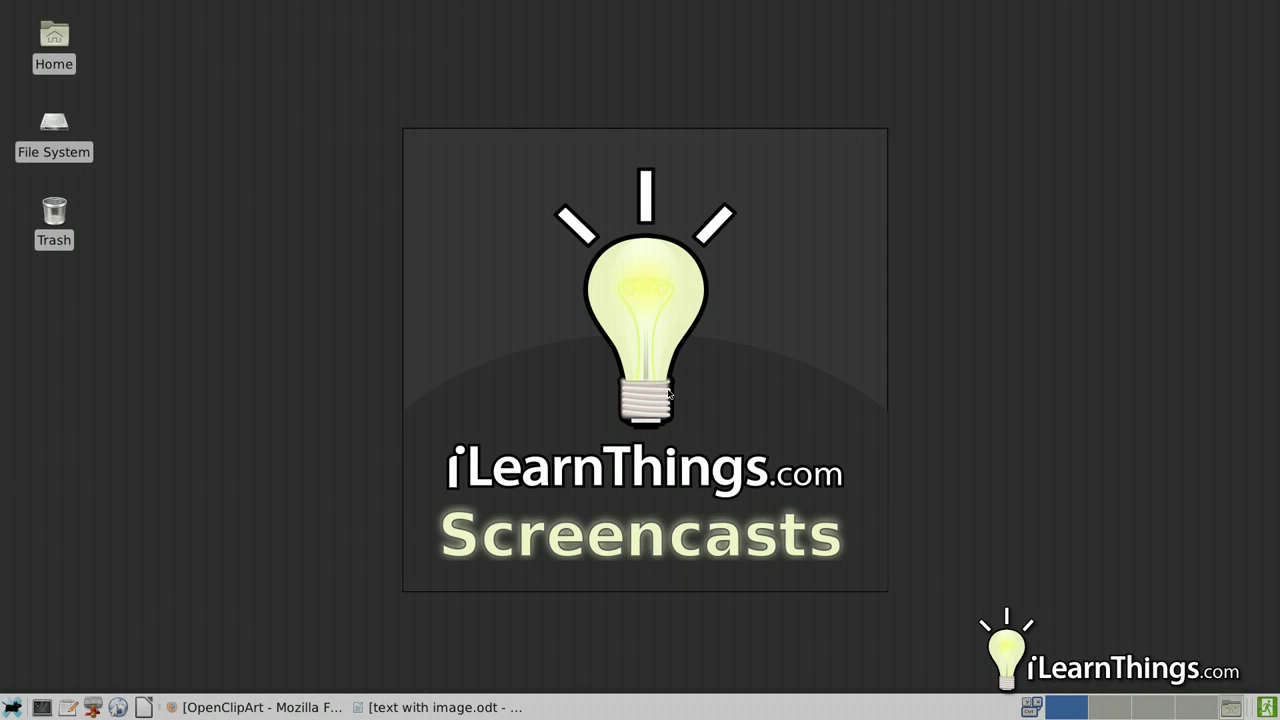
# Bring the 'text with image.odt' example document to the front from the taskbar.
pyautogui.click(422, 703)
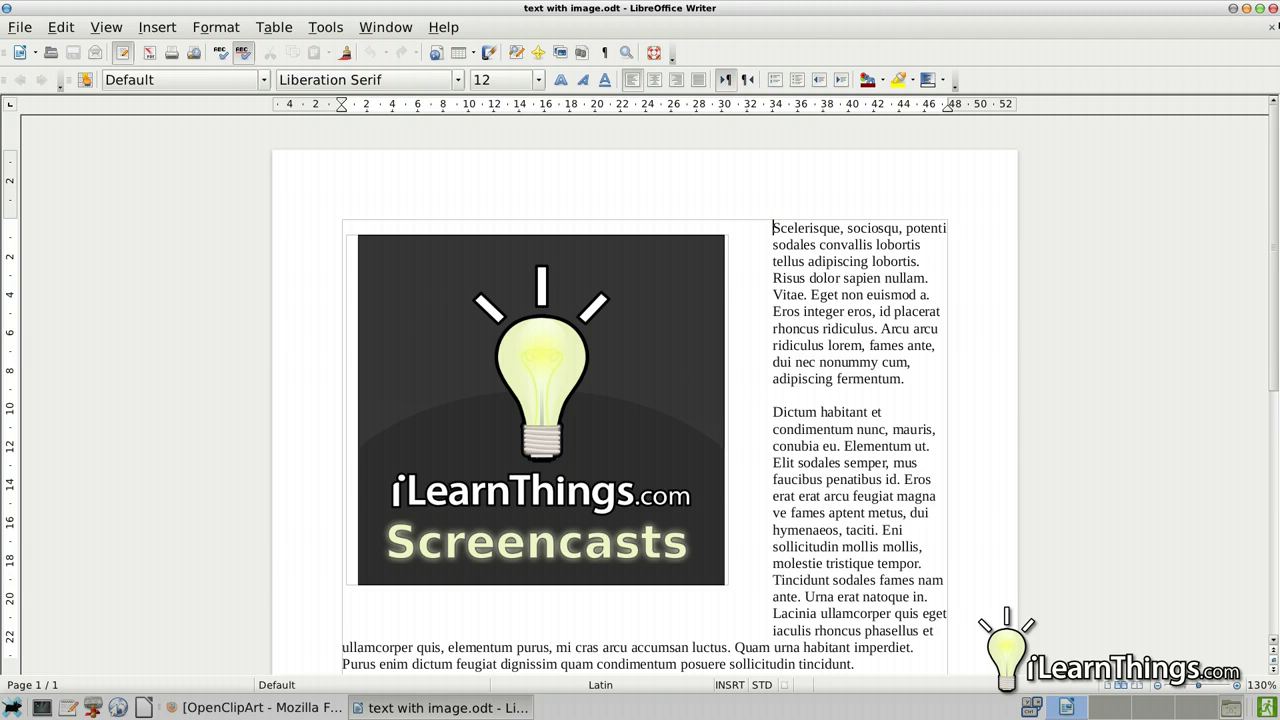
# Close 'text with image.odt' and create a blank Text Document, Untitled 1, from the Start Center.
pyautogui.click(1271, 27)
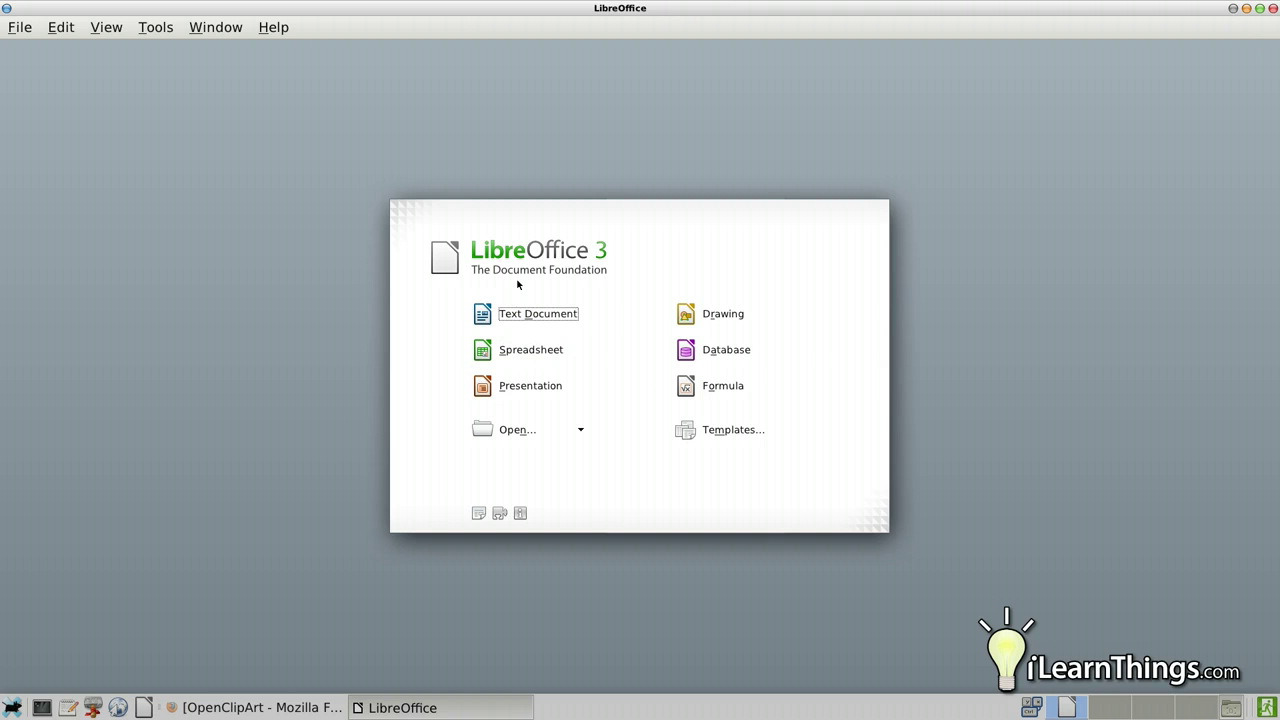
pyautogui.click(482, 316)
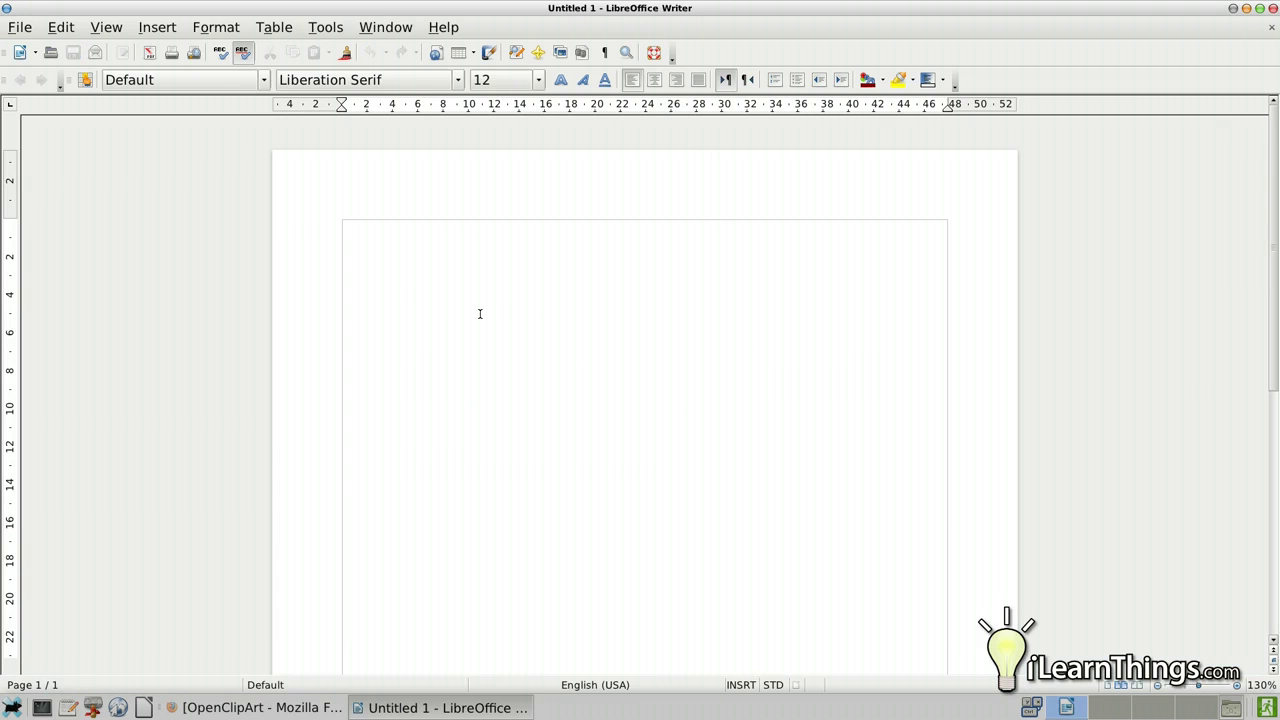
# Launch lorem-ipsum-generator and generate five paragraphs of placeholder text.
pyautogui.hotkey('alt', 'F2')
pyautogui.write('lorem-ipsum-generator')
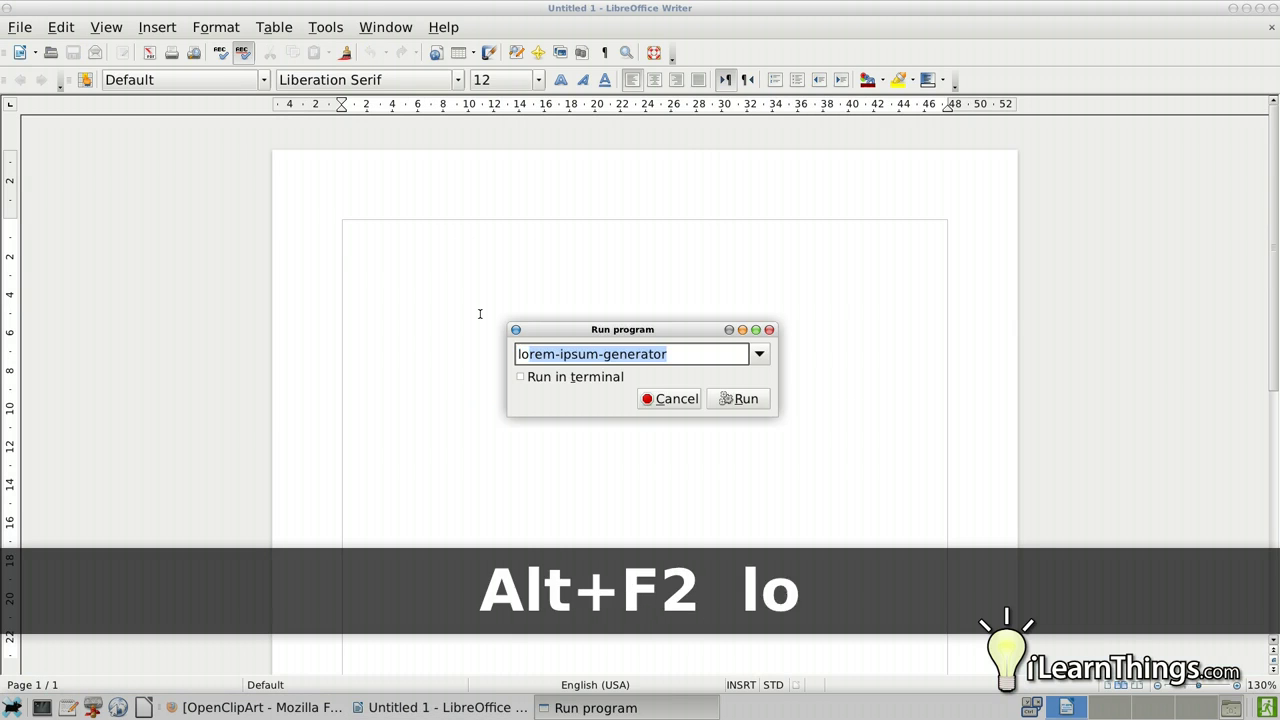
pyautogui.press('Return')
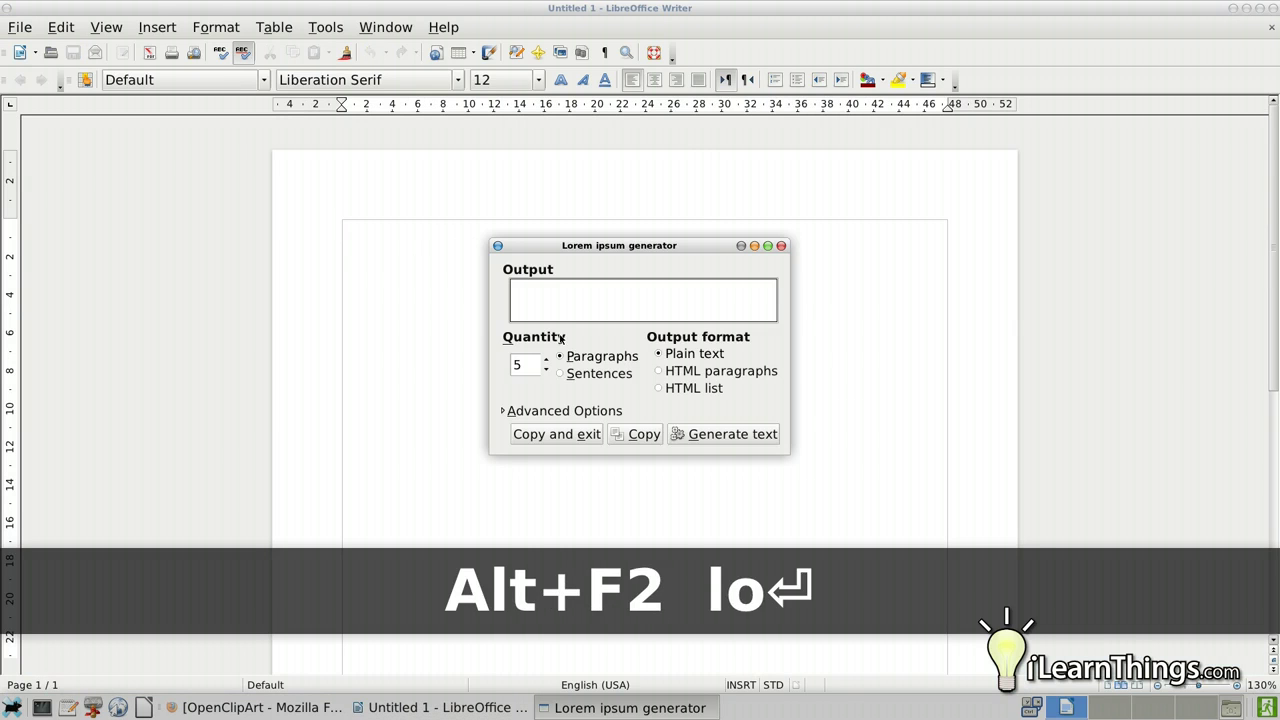
pyautogui.click(722, 441)
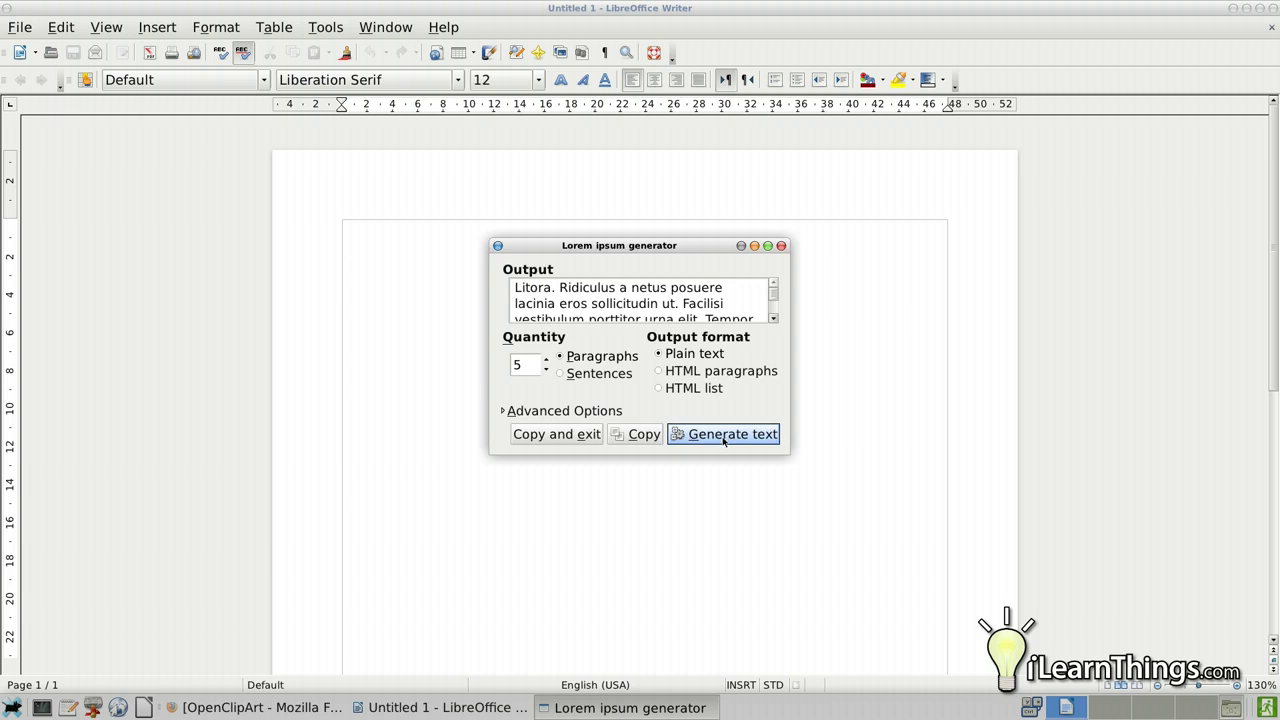
# Copy the generated text and paste it into the Untitled 1 document.
pyautogui.click(612, 434)
pyautogui.click(462, 395)
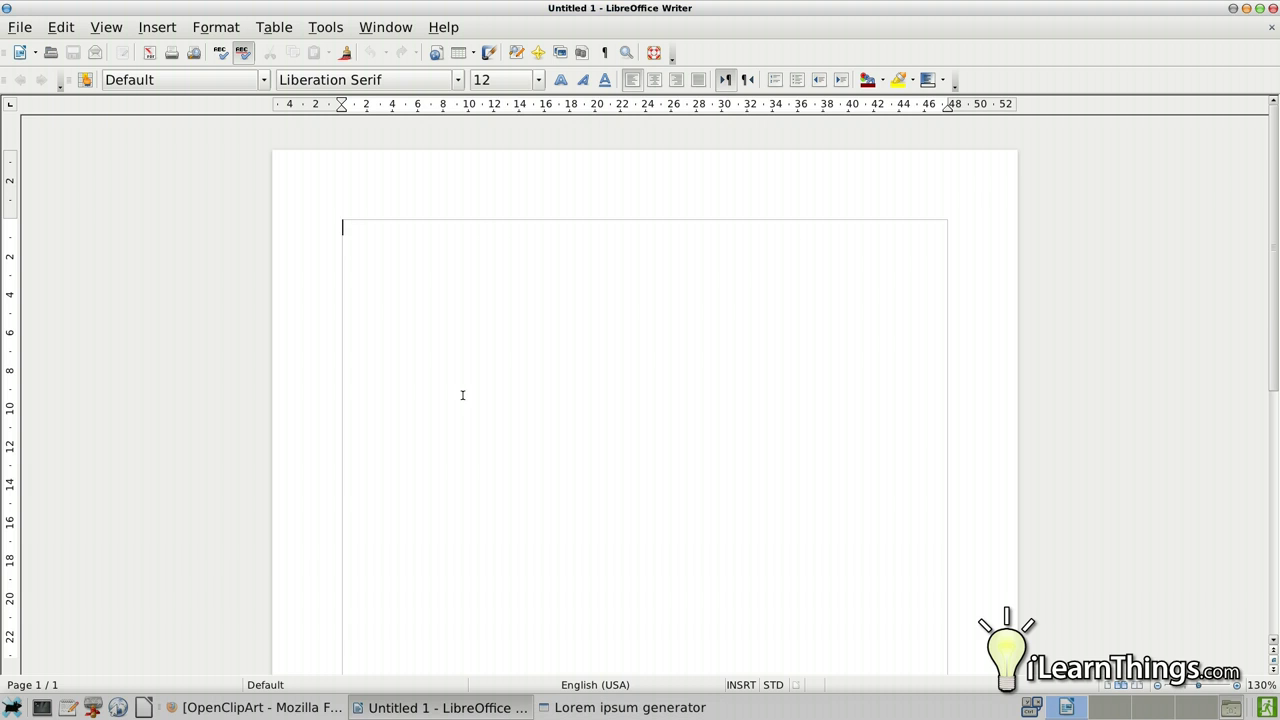
pyautogui.hotkey('ctrl', 'v')
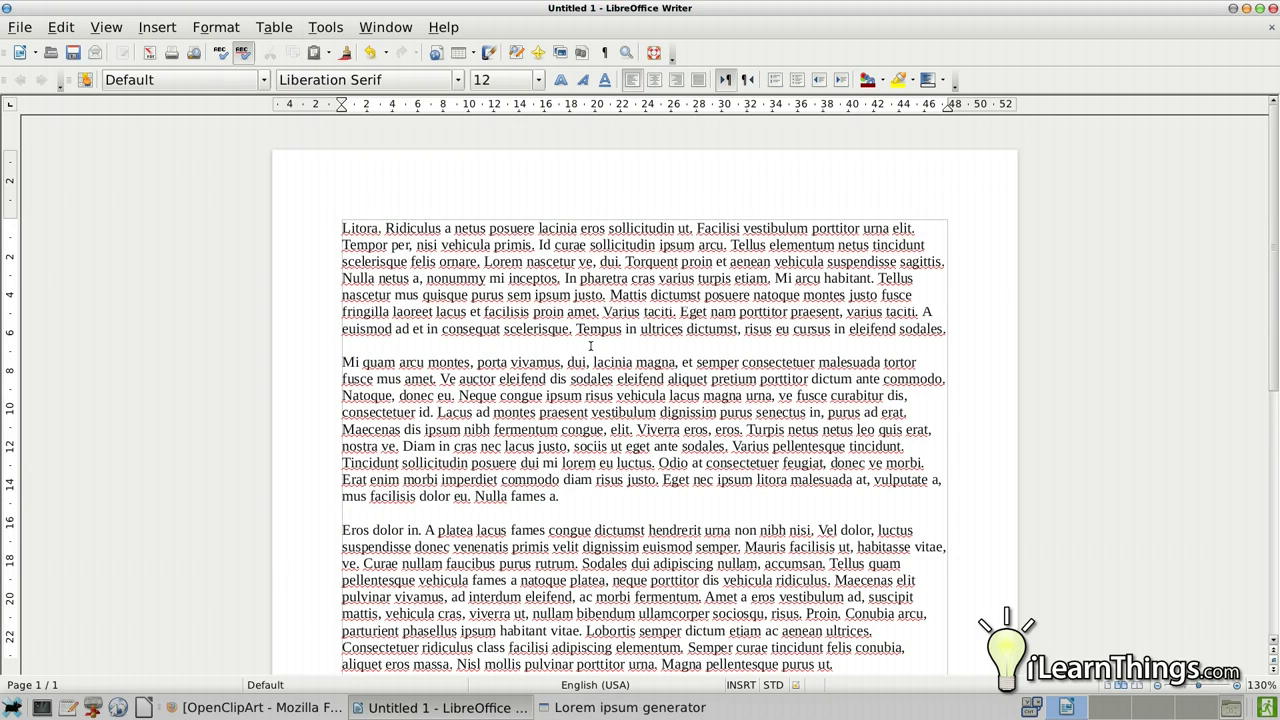
# Insert logo.png from the scrn folder at the top of the document as a picture.
pyautogui.click(155, 30)
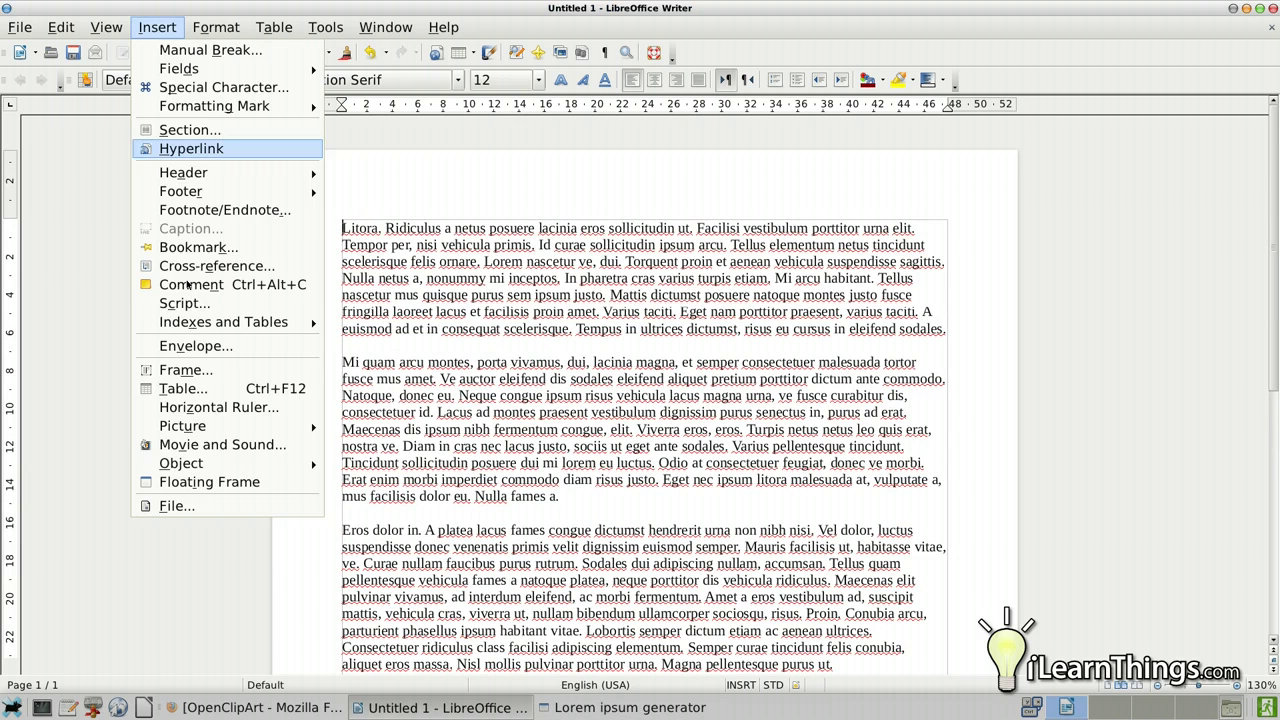
pyautogui.moveTo(186, 426)
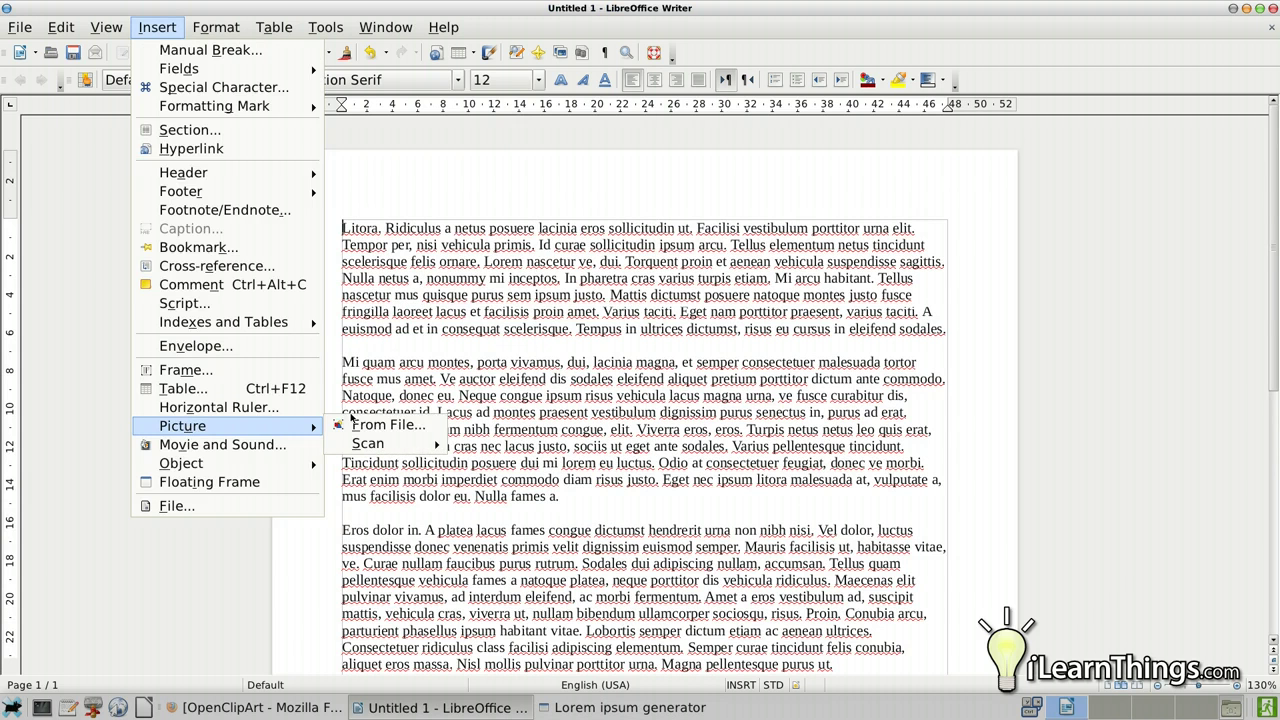
pyautogui.click(380, 426)
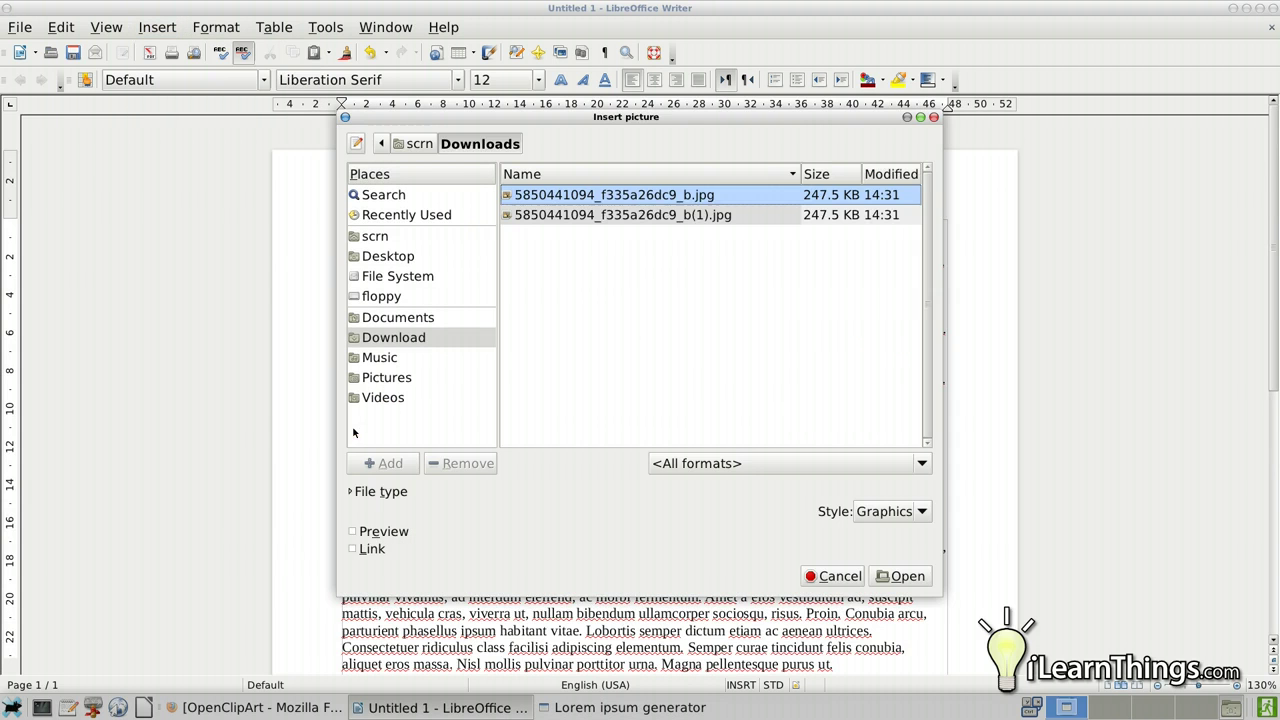
pyautogui.click(421, 145)
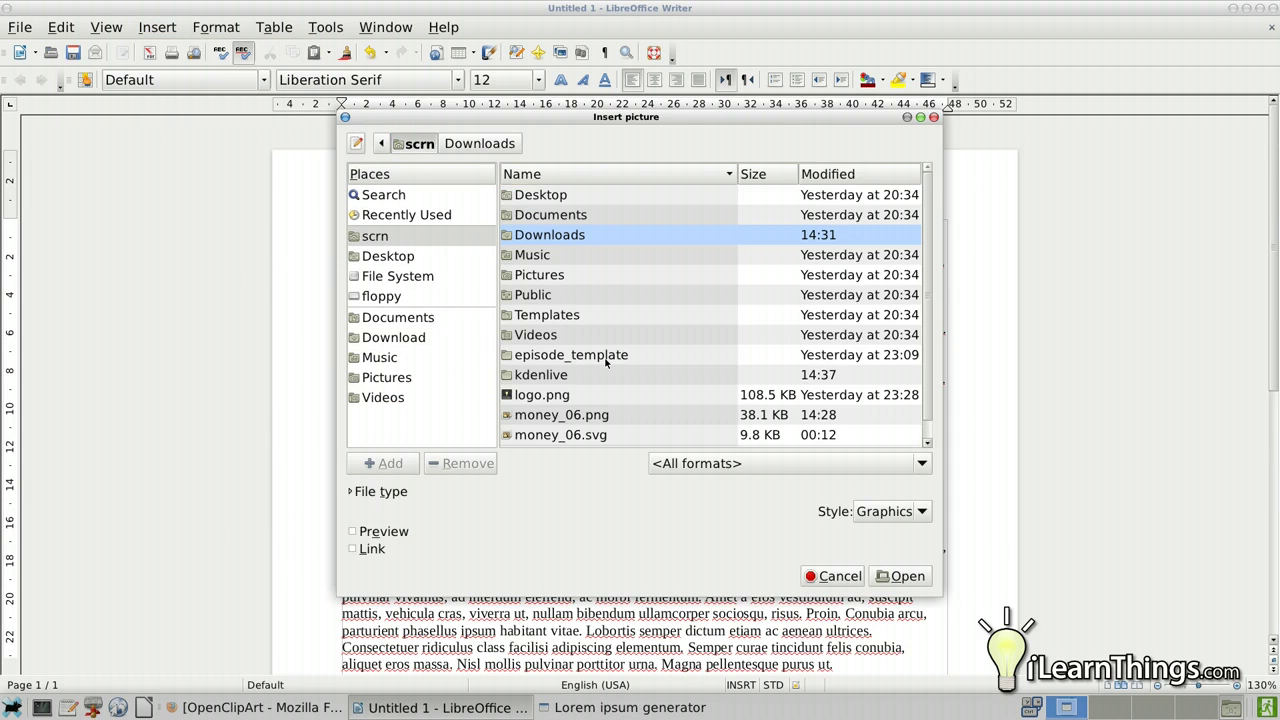
pyautogui.scroll(-1, 610, 364)
pyautogui.click(513, 378)
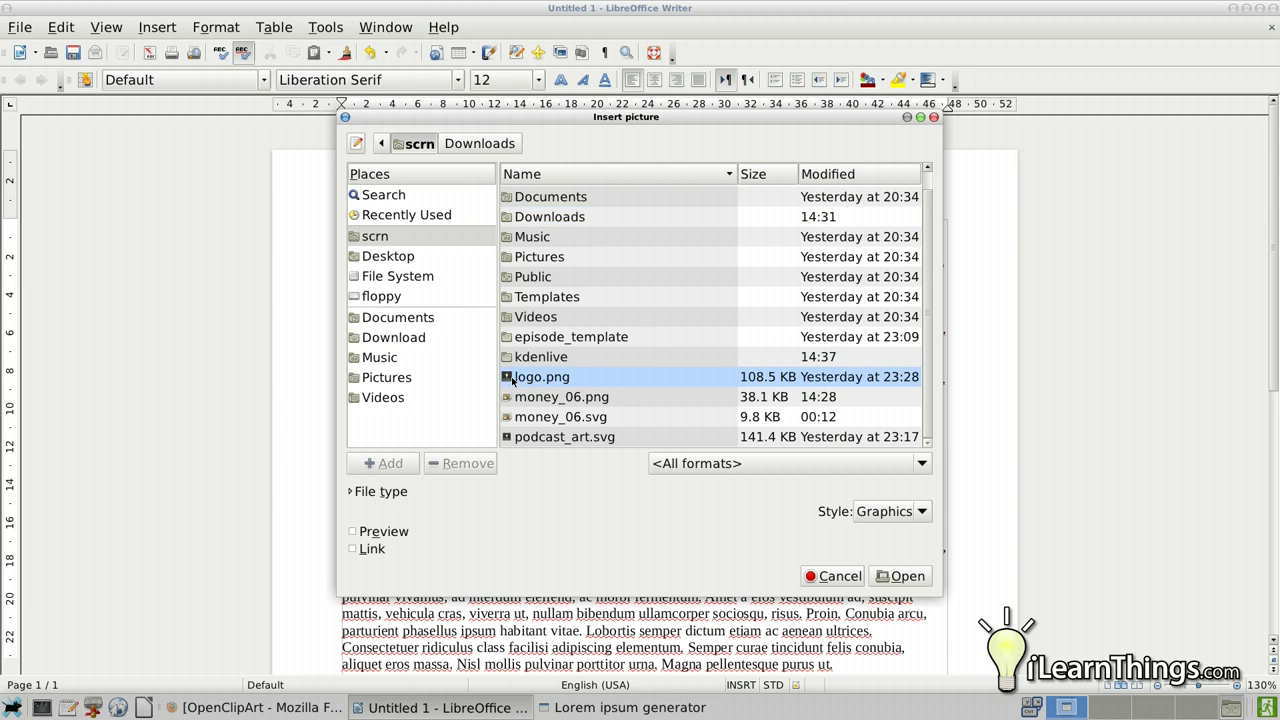
pyautogui.click(900, 576)
# Scroll up and down to find the full-width logo's bottom-right corner handle.
pyautogui.scroll(-5, 882, 572)
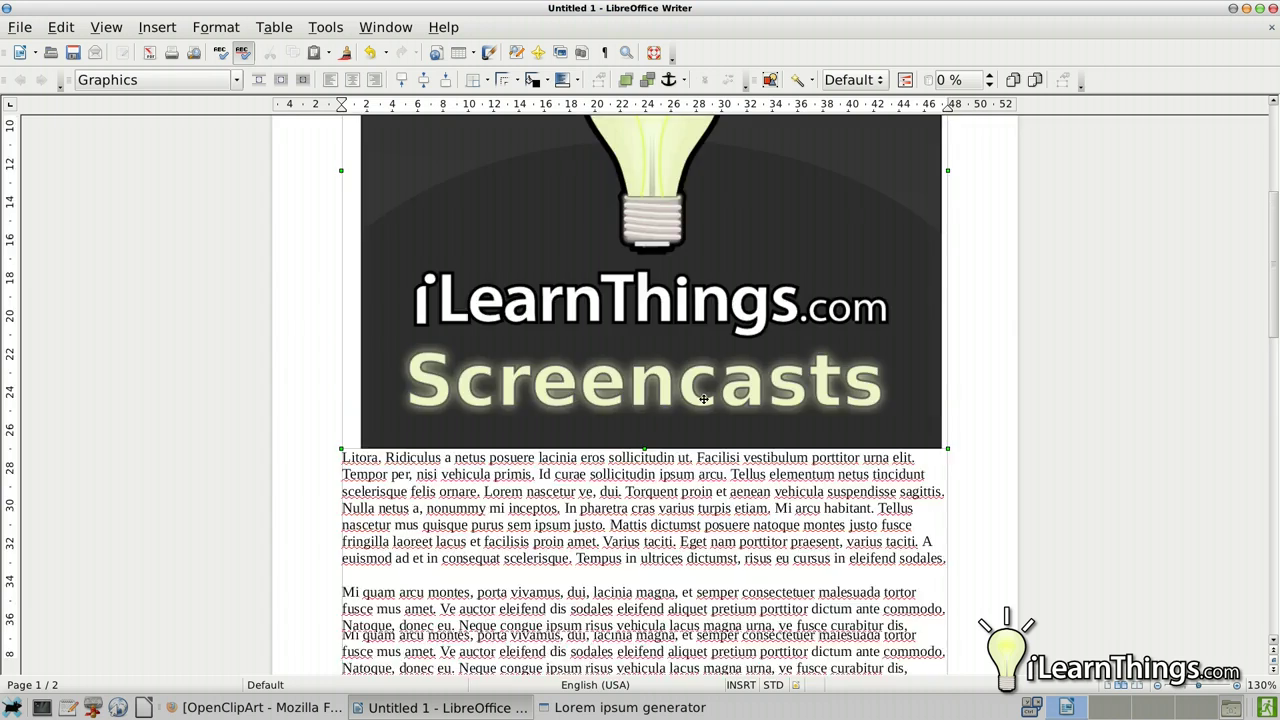
pyautogui.scroll(7, 703, 399)
pyautogui.scroll(-15, 703, 399)
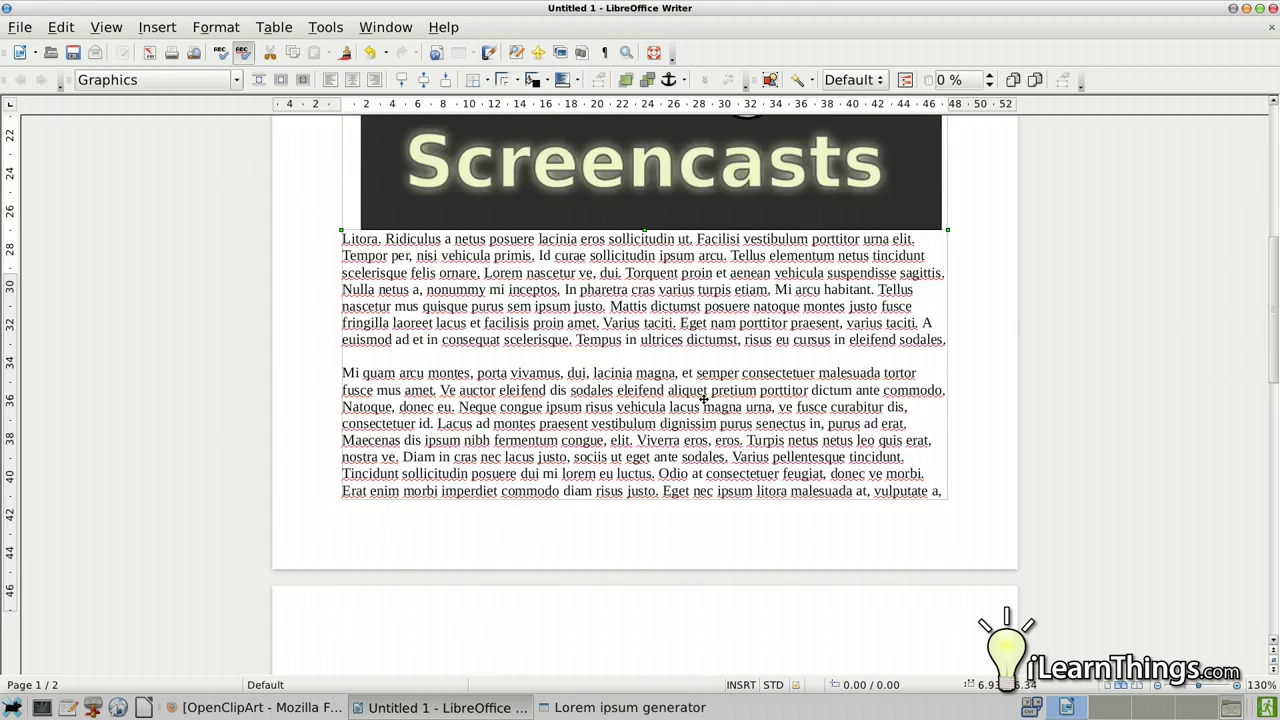
pyautogui.scroll(15, 703, 399)
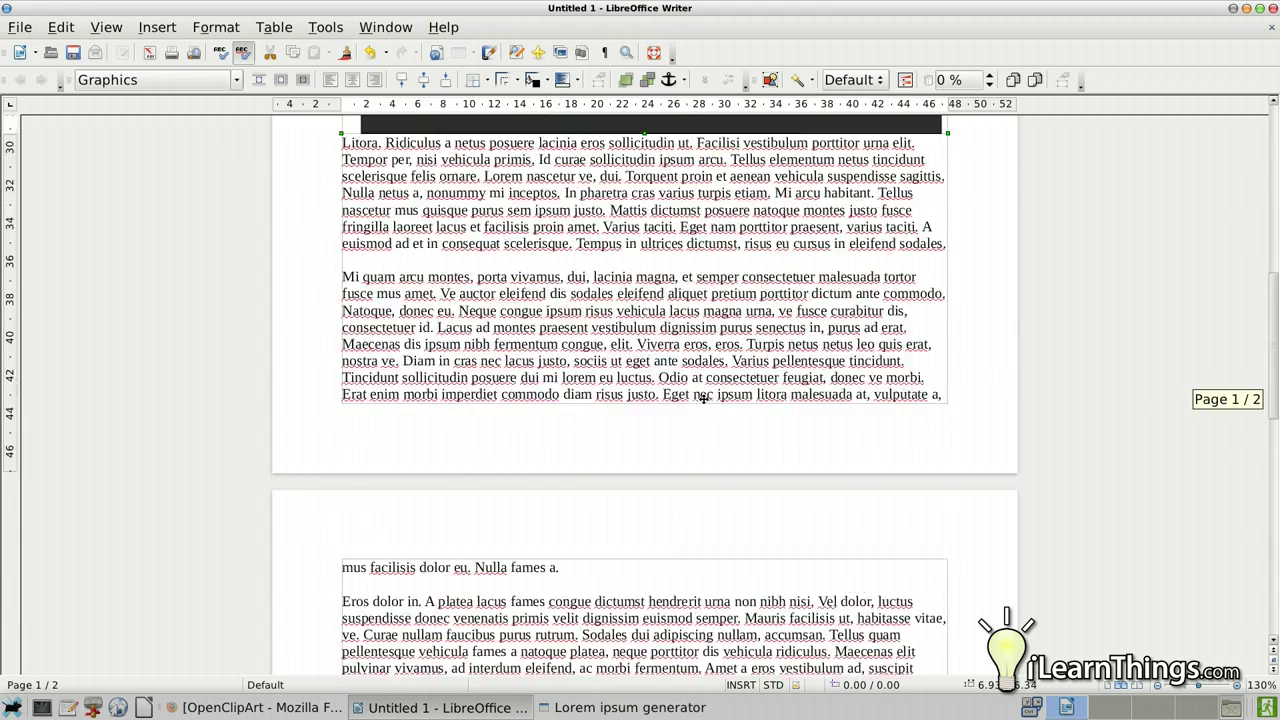
pyautogui.scroll(-12, 703, 399)
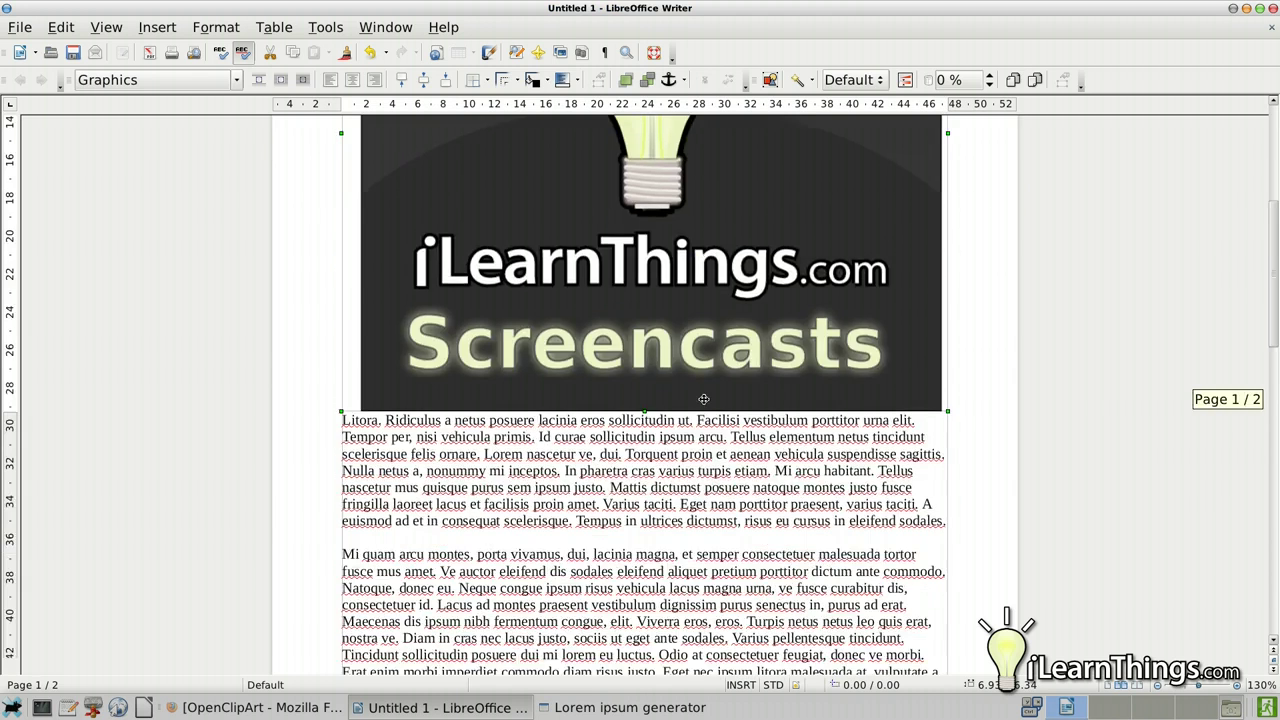
pyautogui.scroll(10, 703, 399)
pyautogui.scroll(3, 703, 399)
pyautogui.scroll(-3, 703, 399)
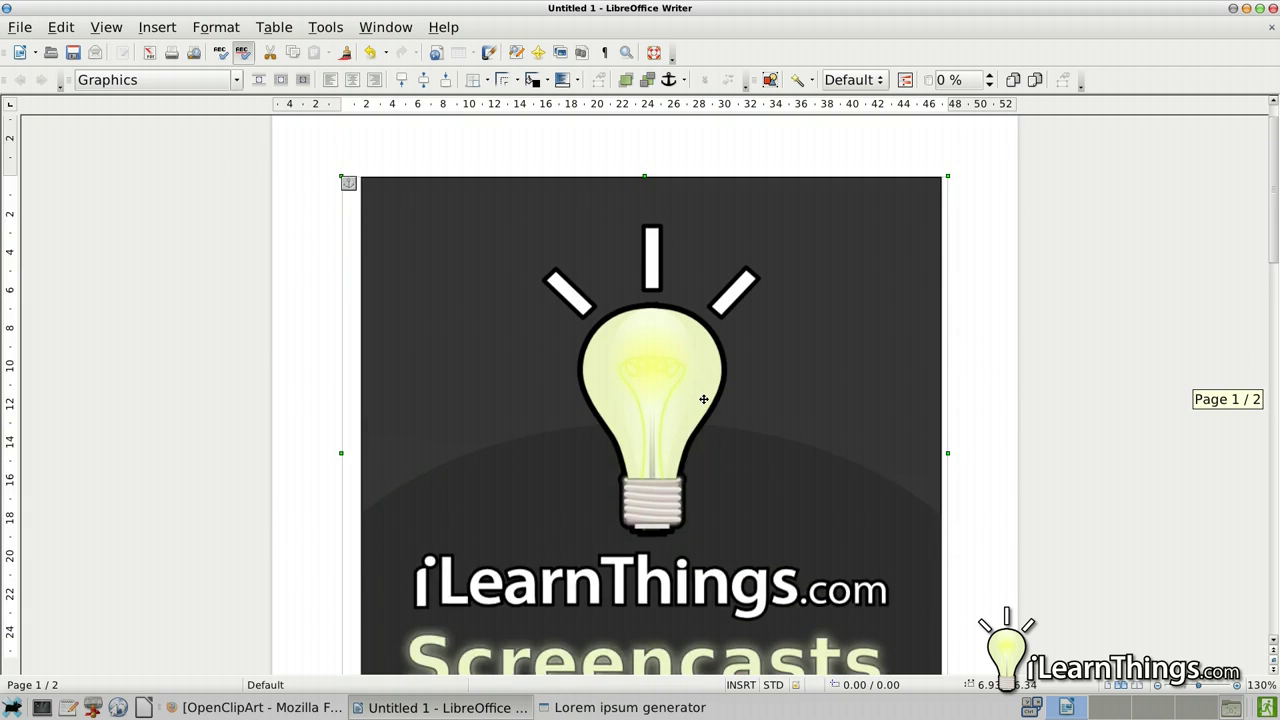
pyautogui.scroll(2, 703, 399)
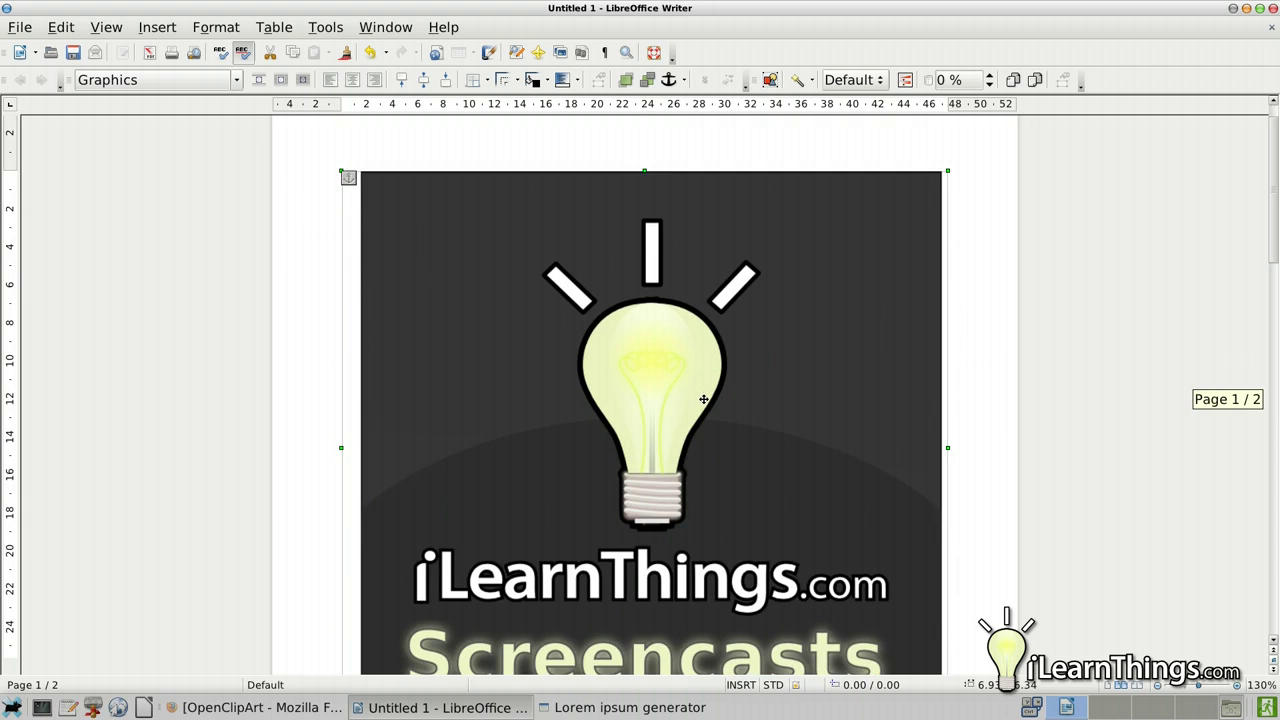
pyautogui.scroll(-2, 703, 399)
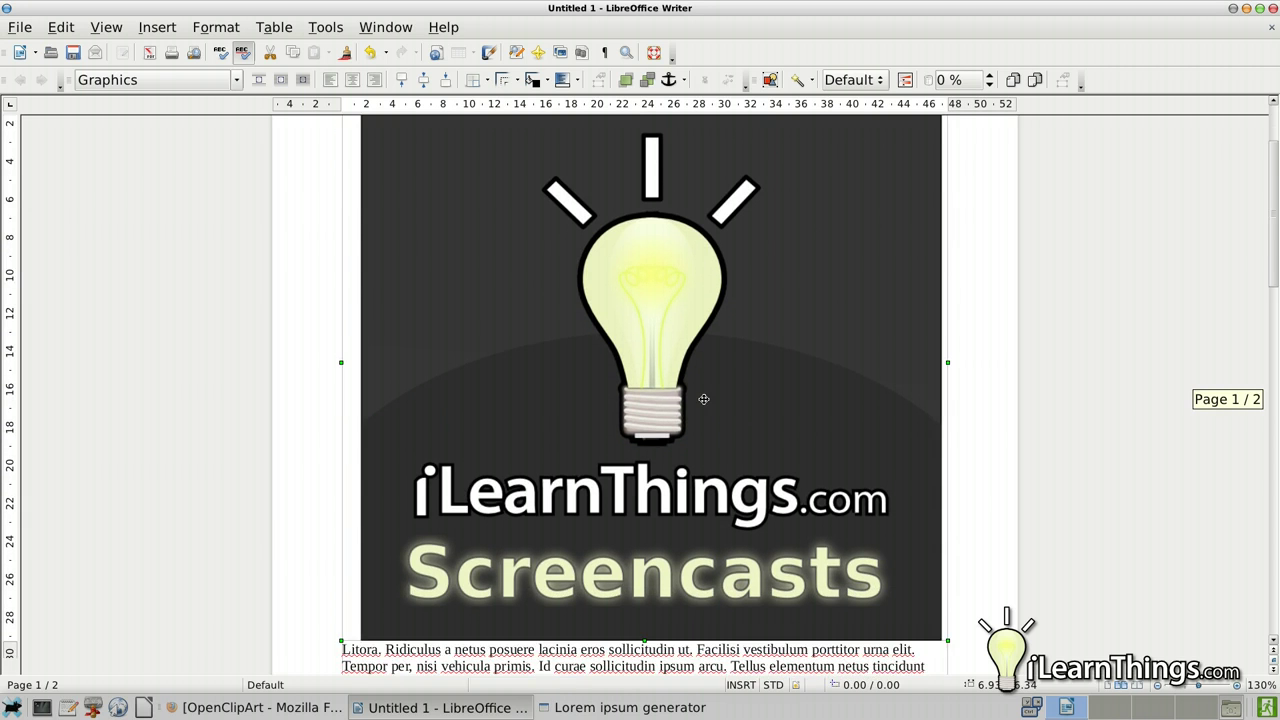
pyautogui.scroll(1, 703, 399)
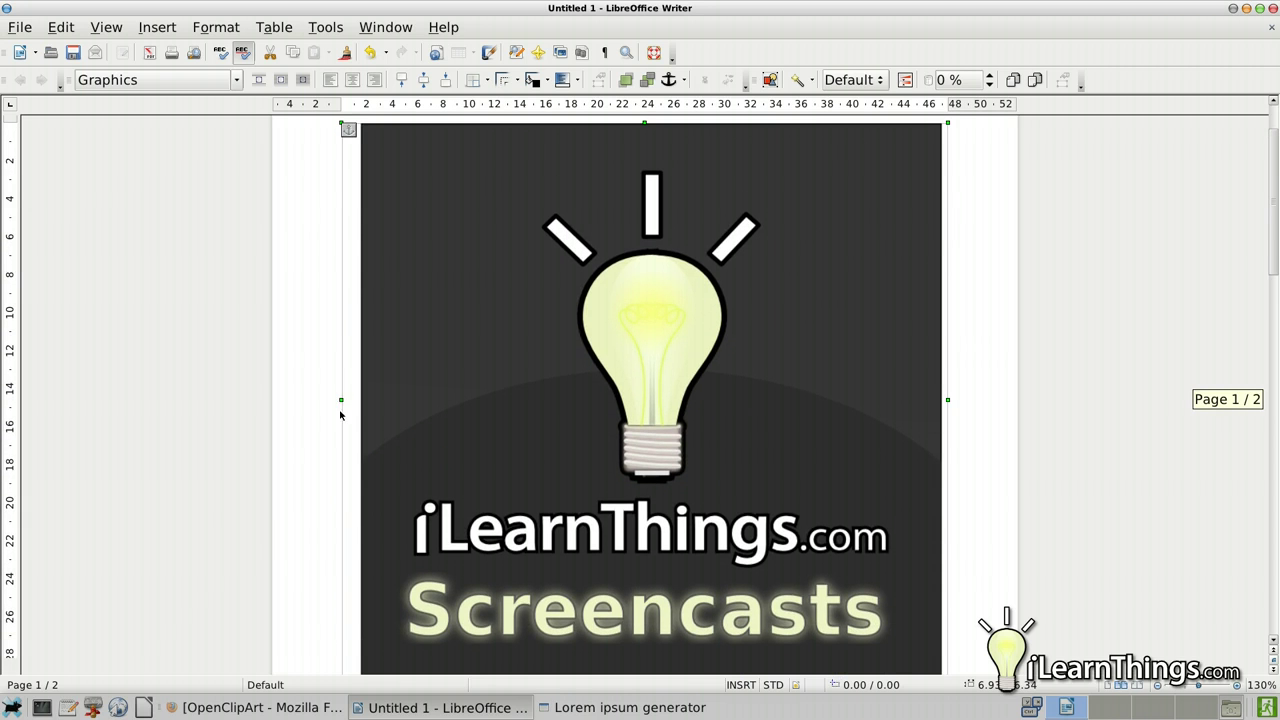
pyautogui.scroll(-2, 603, 456)
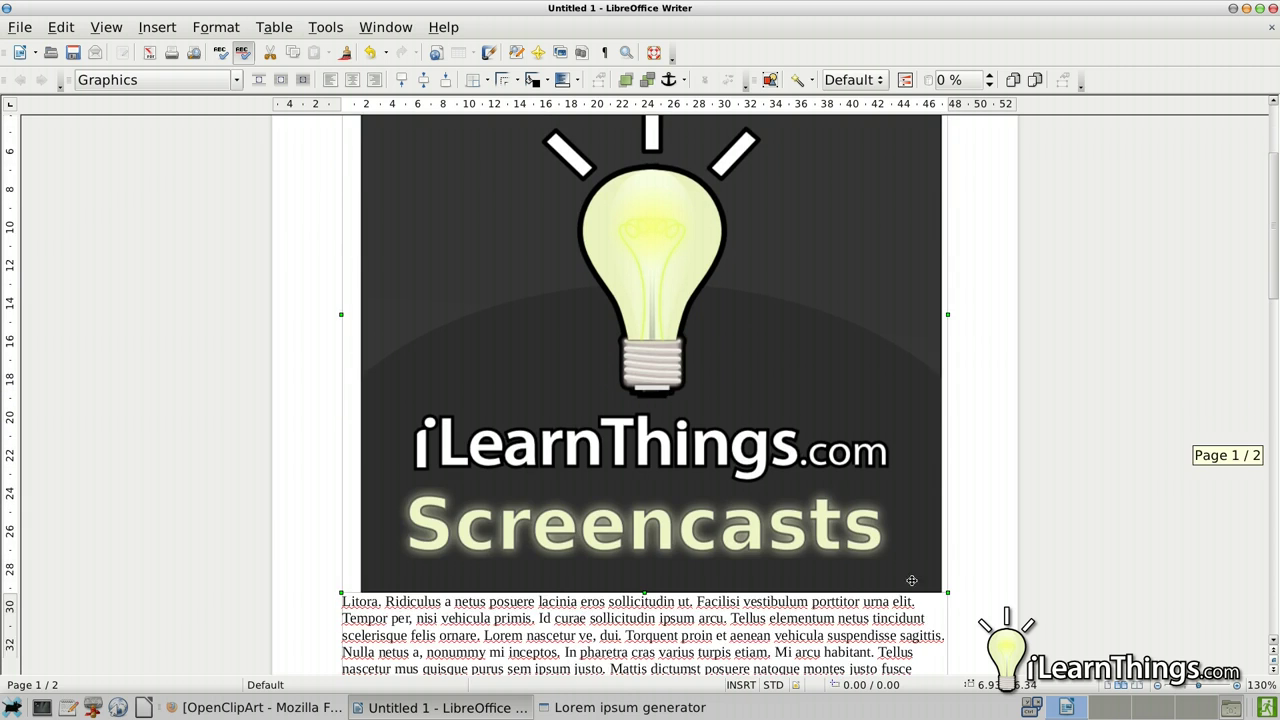
pyautogui.scroll(2, 957, 586)
pyautogui.scroll(-2, 957, 586)
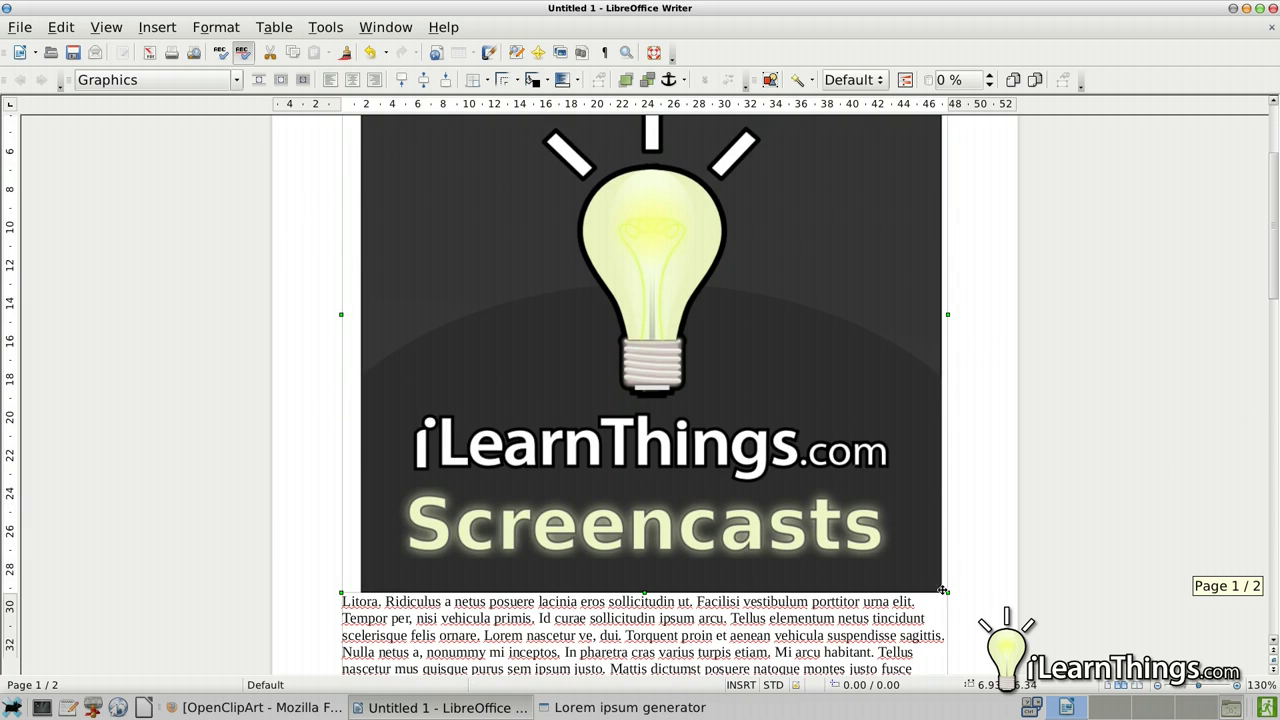
# Shrink the logo from its bottom-right corner, then undo that resize.
pyautogui.moveTo(943, 590); pyautogui.dragTo(800, 366)
pyautogui.scroll(4, 800, 368)
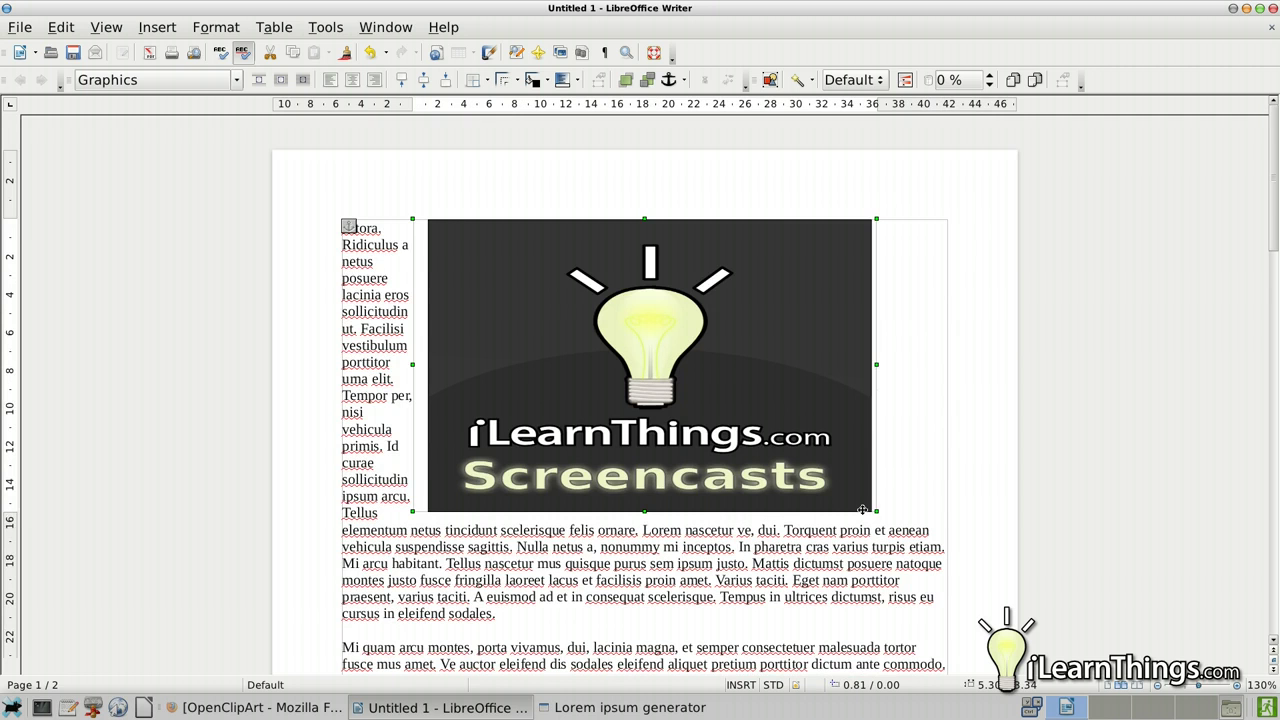
pyautogui.hotkey('ctrl', 'z')
pyautogui.hotkey('ctrl', 'z')
pyautogui.hotkey('ctrl', 'z')
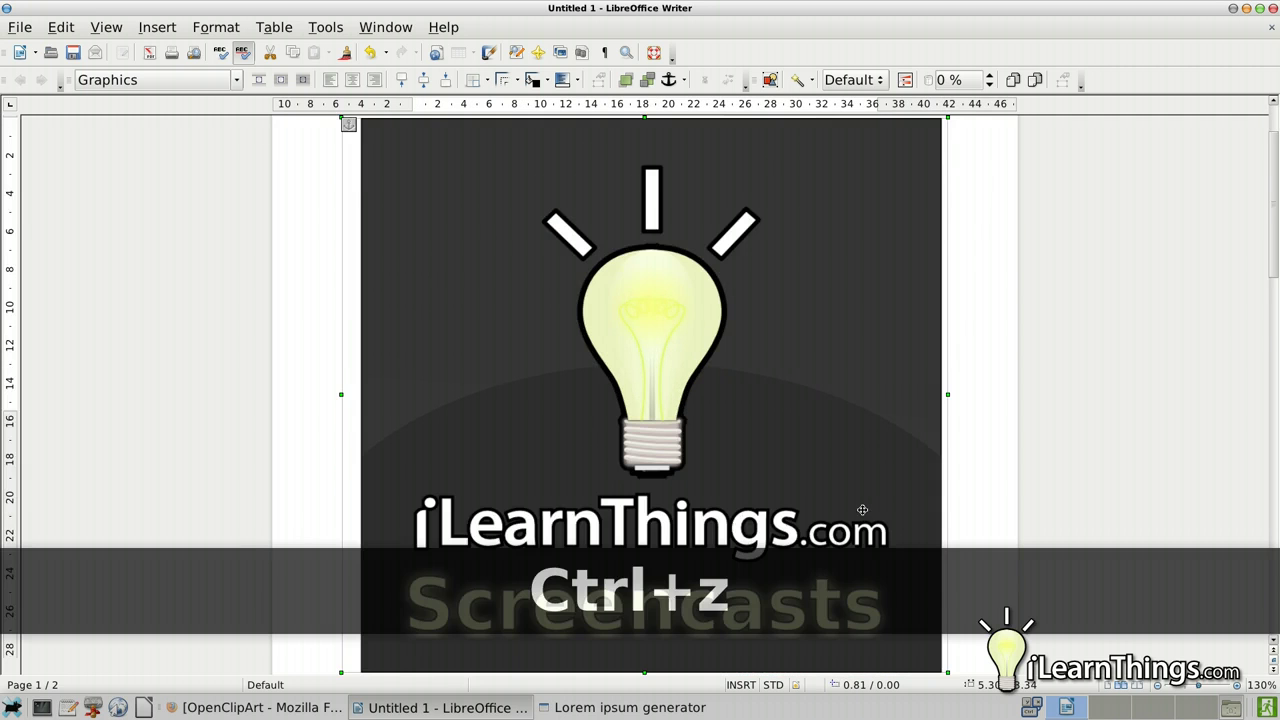
pyautogui.hotkey('ctrl', 'z')
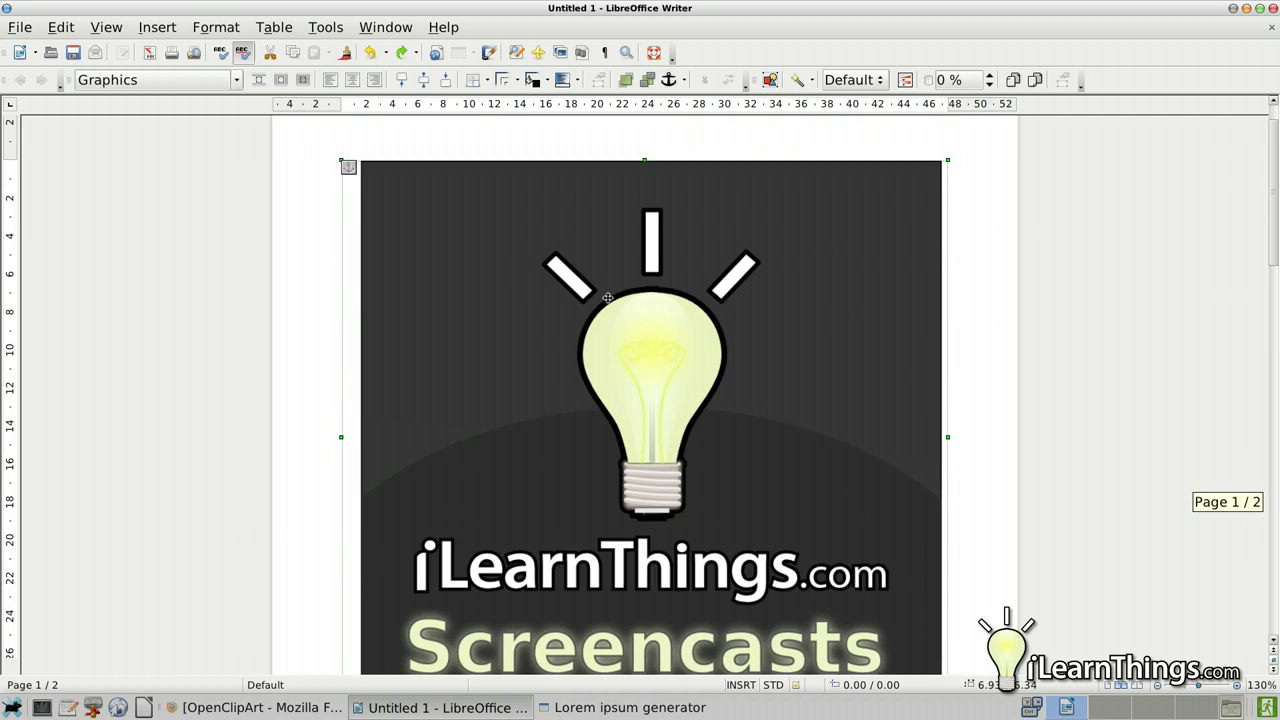
# Resize the logo to about half the page width so the first paragraph wraps beside it.
pyautogui.scroll(-3, 705, 444)
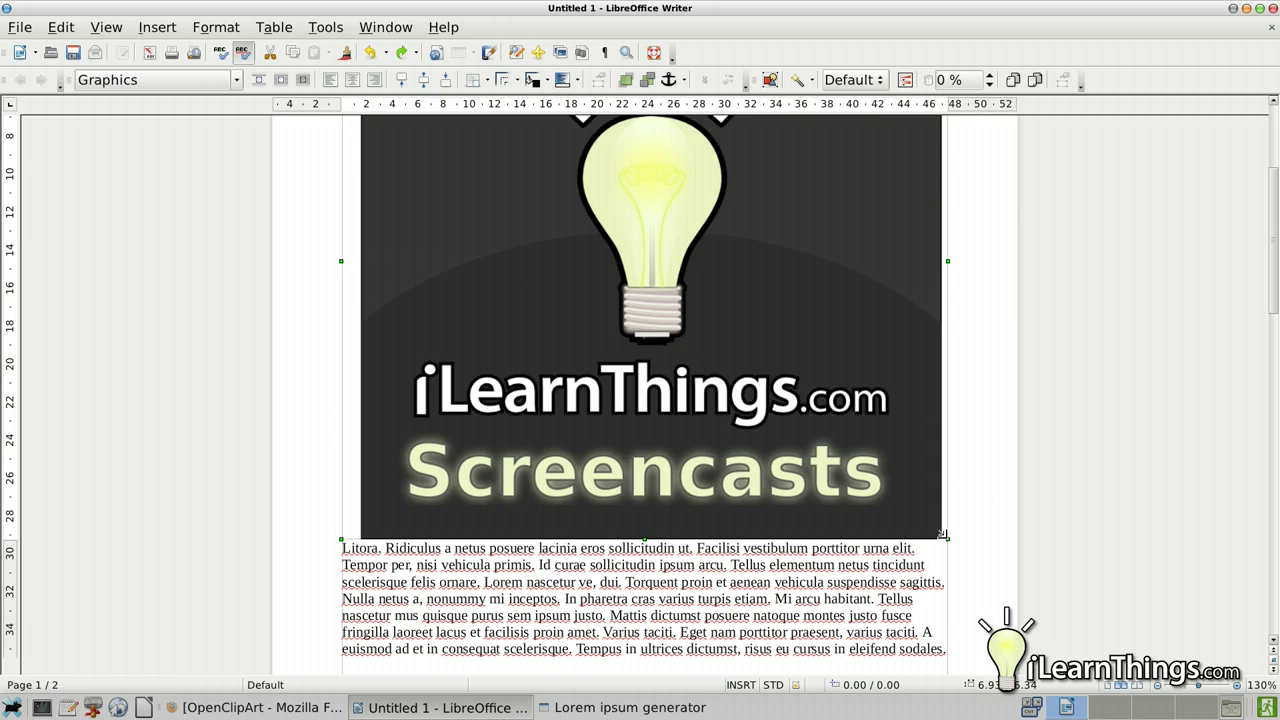
pyautogui.moveTo(944, 537); pyautogui.dragTo(669, 262)
pyautogui.scroll(5, 725, 370)
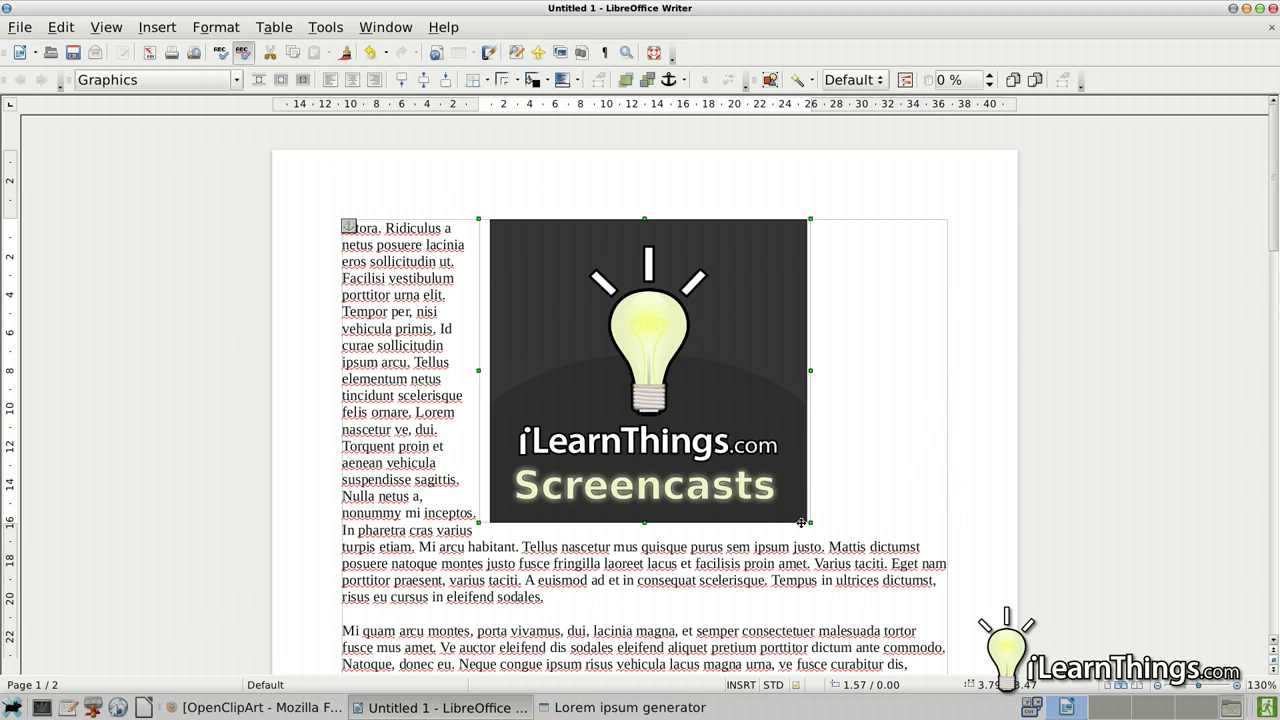
pyautogui.moveTo(805, 516)
pyautogui.mouseDown()
pyautogui.moveTo(736, 454)
pyautogui.moveTo(822, 545)
pyautogui.moveTo(804, 522)
pyautogui.mouseUp()
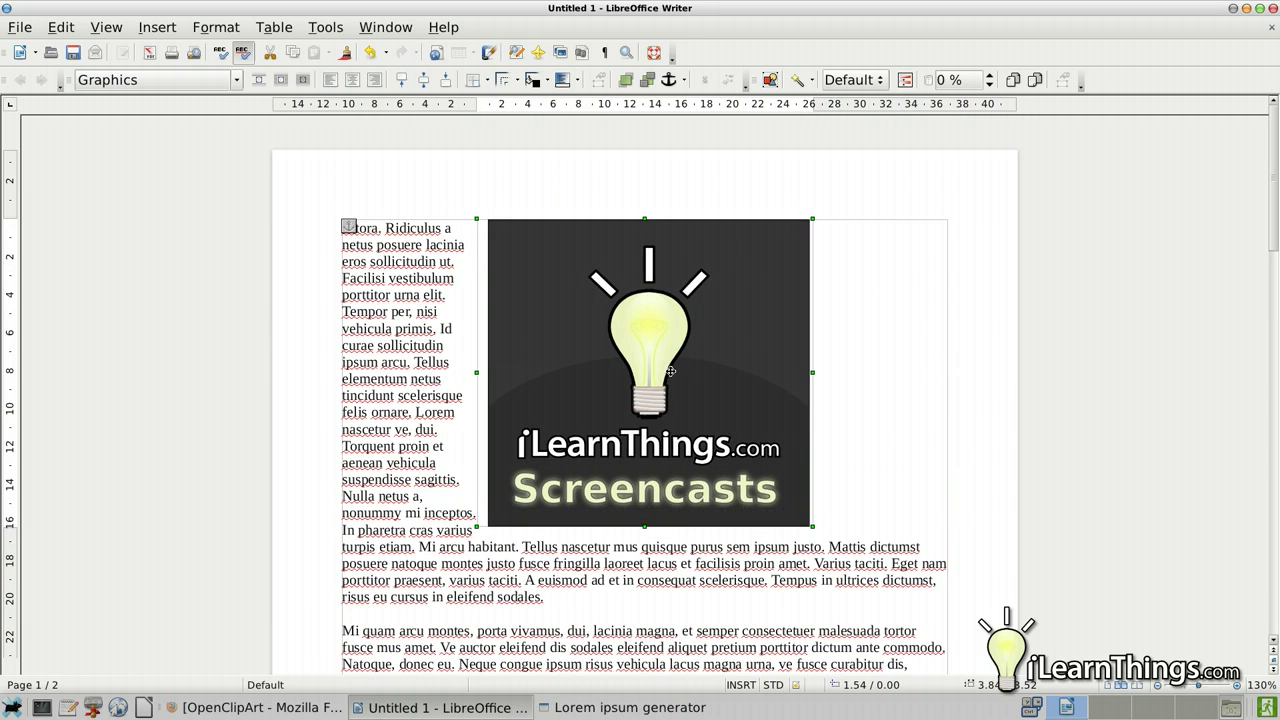
# Drag the logo left toward the page centre, undoing misplaced moves, so text wraps on its right.
pyautogui.moveTo(645, 367); pyautogui.dragTo(544, 474)
pyautogui.hotkey('ctrl', 'z')
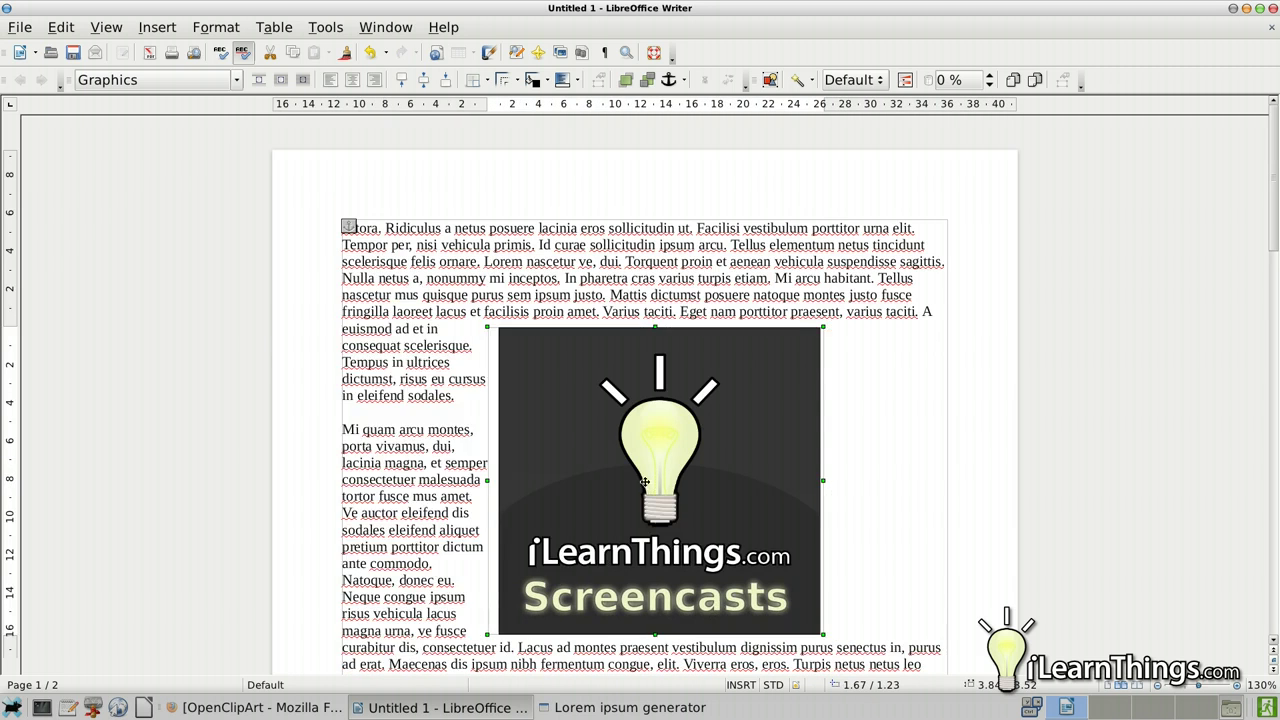
pyautogui.moveTo(662, 478); pyautogui.dragTo(592, 456)
pyautogui.hotkey('ctrl', 'z')
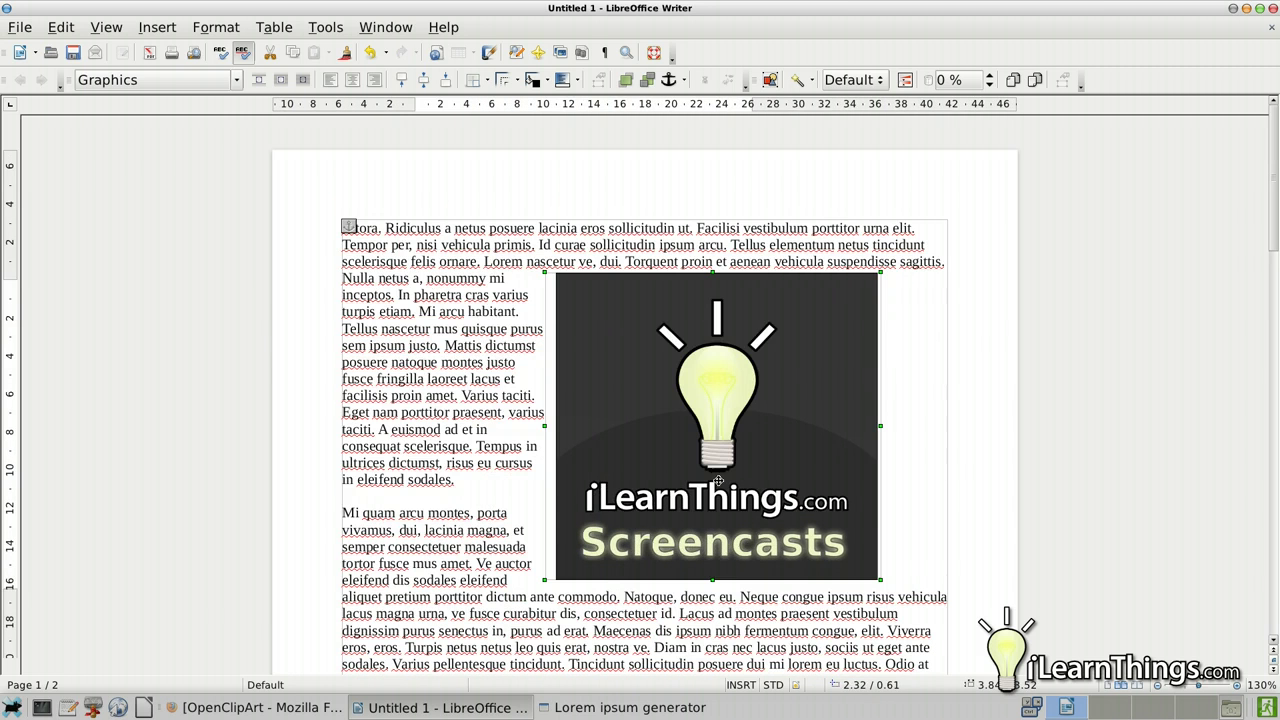
pyautogui.moveTo(590, 444); pyautogui.dragTo(598, 519)
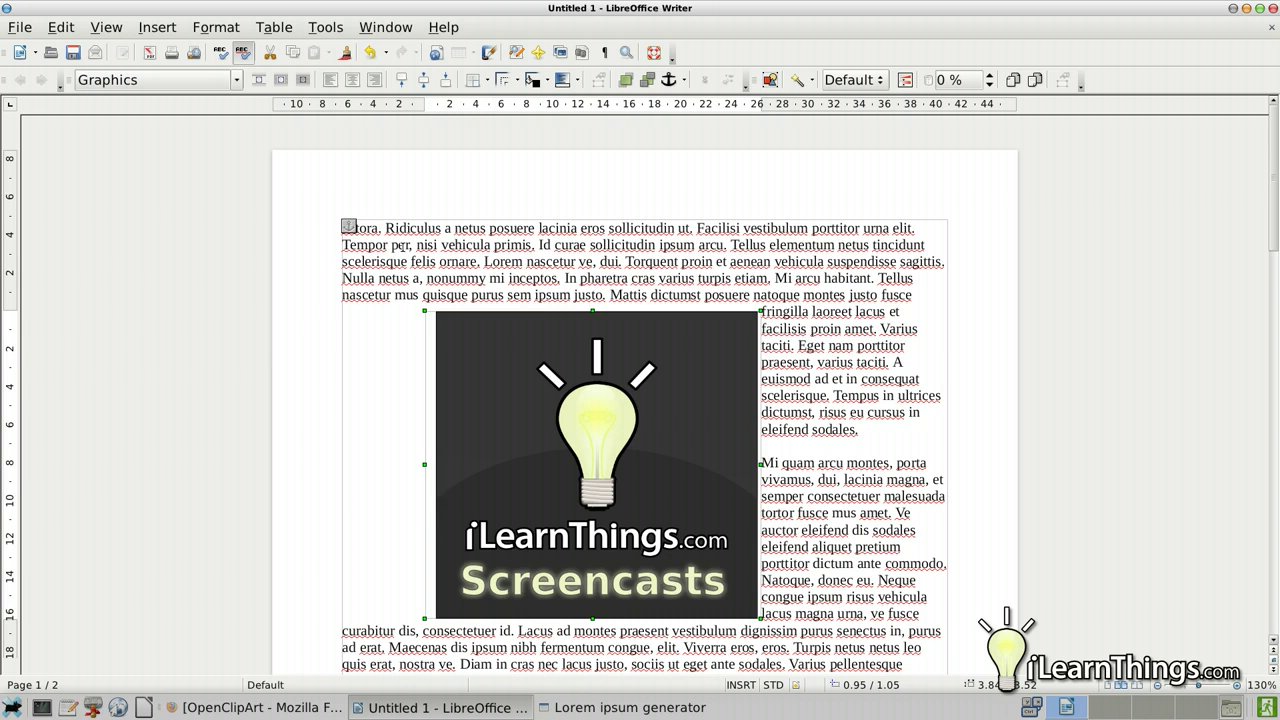
pyautogui.rightClick(552, 402)
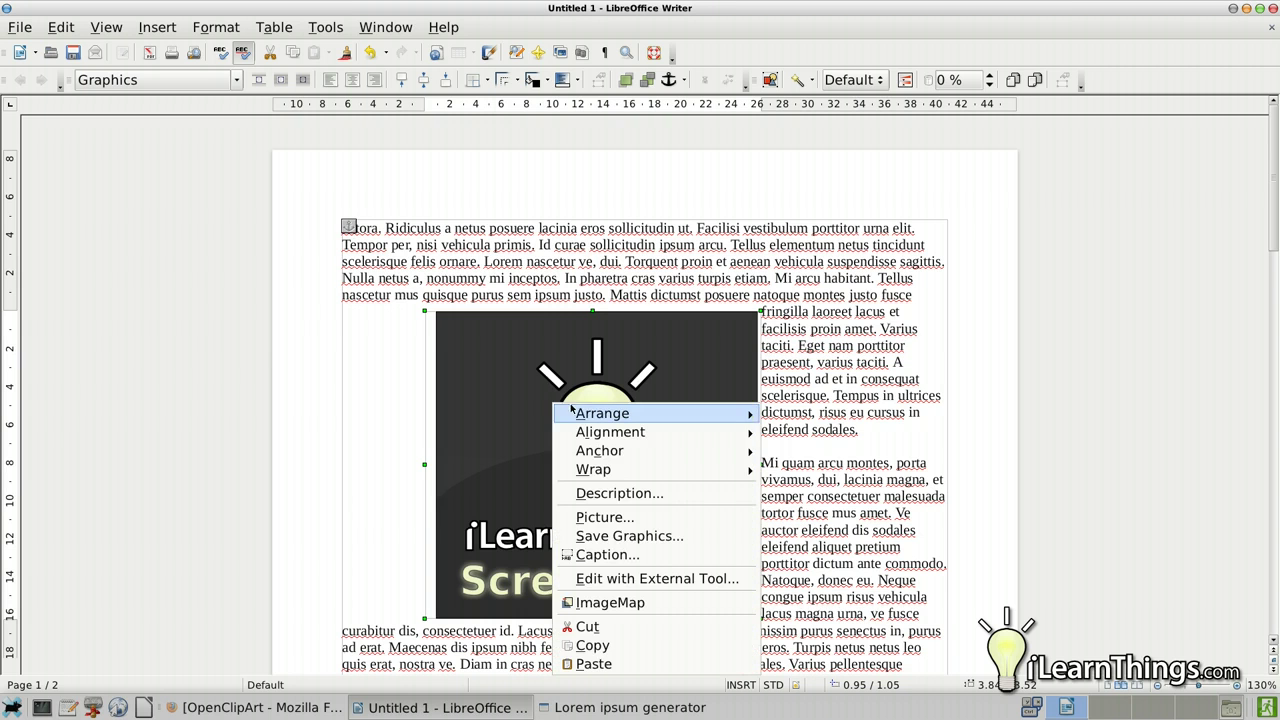
pyautogui.moveTo(617, 453)
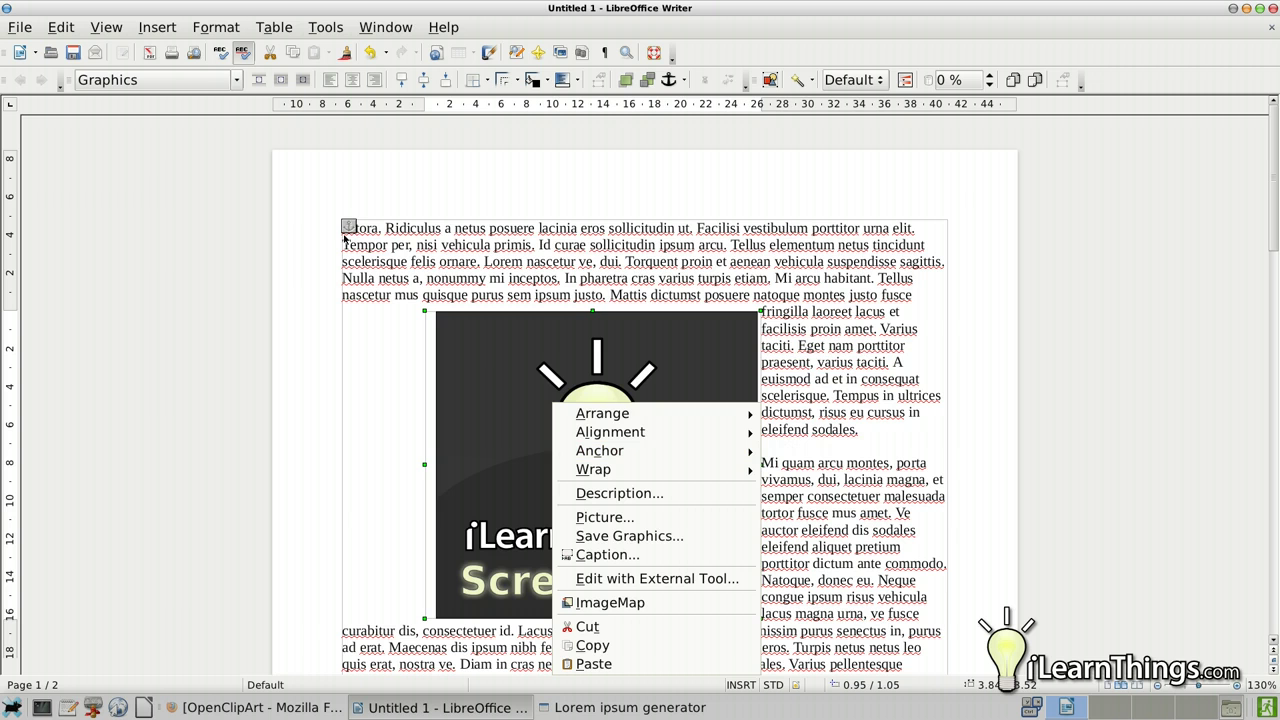
# Add empty paragraphs and two 'sdfsdf' test lines above the text, then move the logo down beside it.
pyautogui.click(378, 236)
pyautogui.click(386, 228)
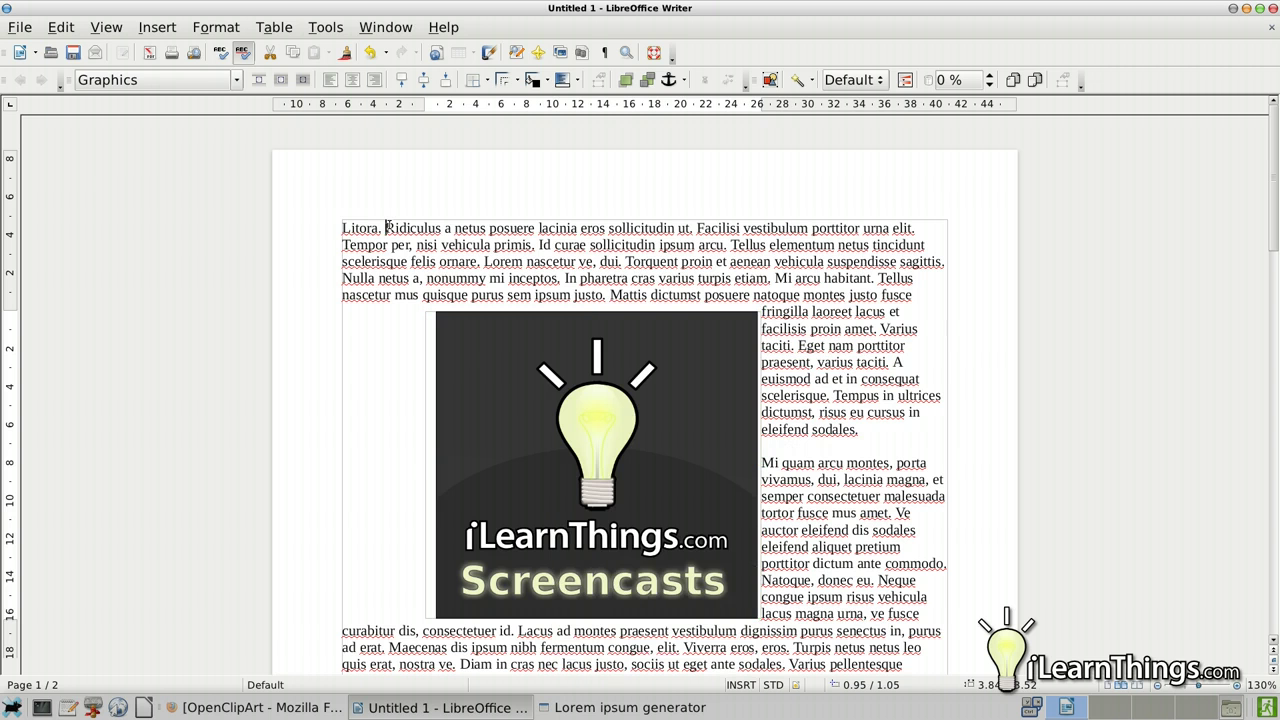
pyautogui.press('Left')
pyautogui.press('Left')
pyautogui.press('Left')
pyautogui.press('Left')
pyautogui.press('Left')
pyautogui.press('Left')
pyautogui.press('Left')
pyautogui.press('Left')
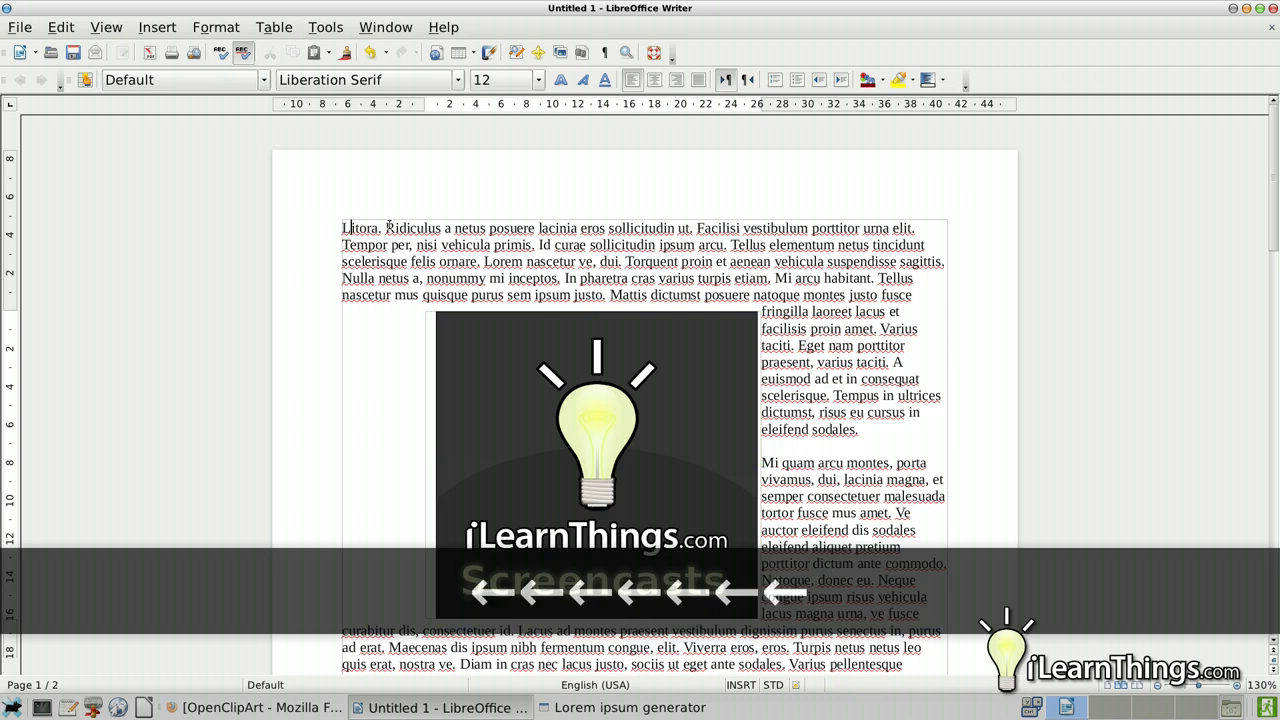
pyautogui.press('Return')
pyautogui.press('Return')
pyautogui.press('Return')
pyautogui.press('Return')
pyautogui.press('Return')
pyautogui.press('Return')
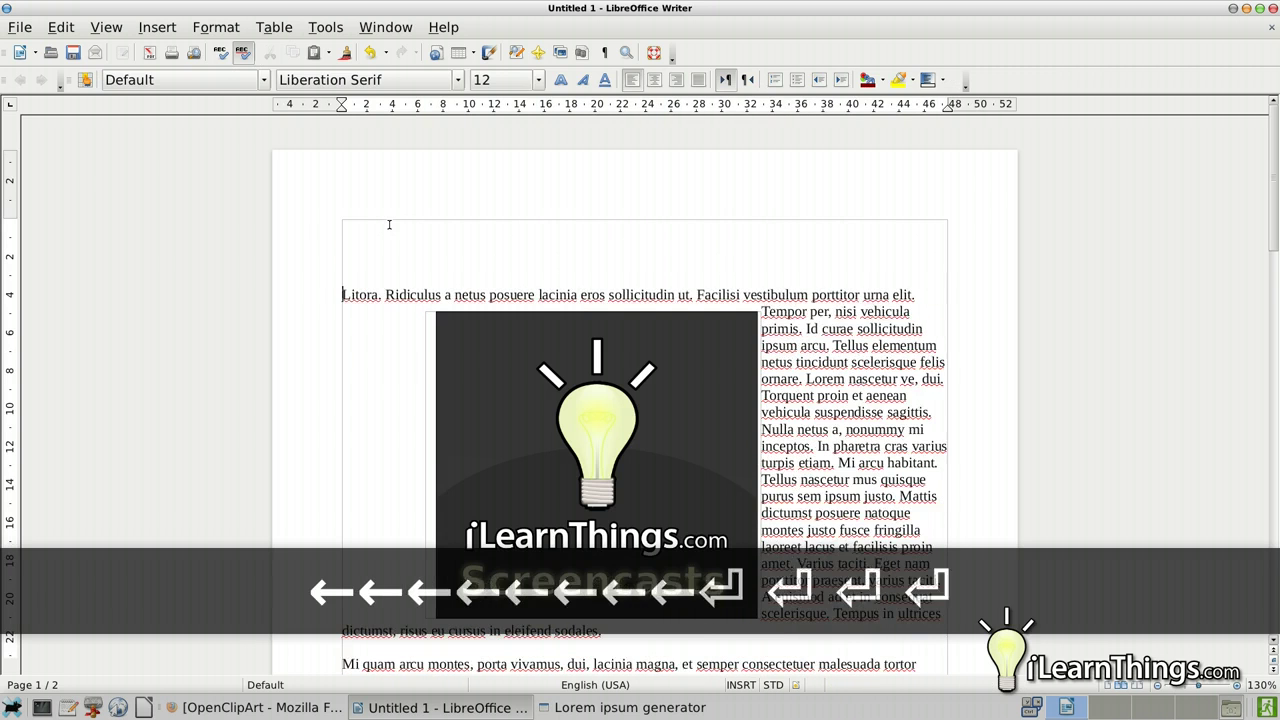
pyautogui.press('Up')
pyautogui.press('Up')
pyautogui.press('Up')
pyautogui.write('sdfsdf')
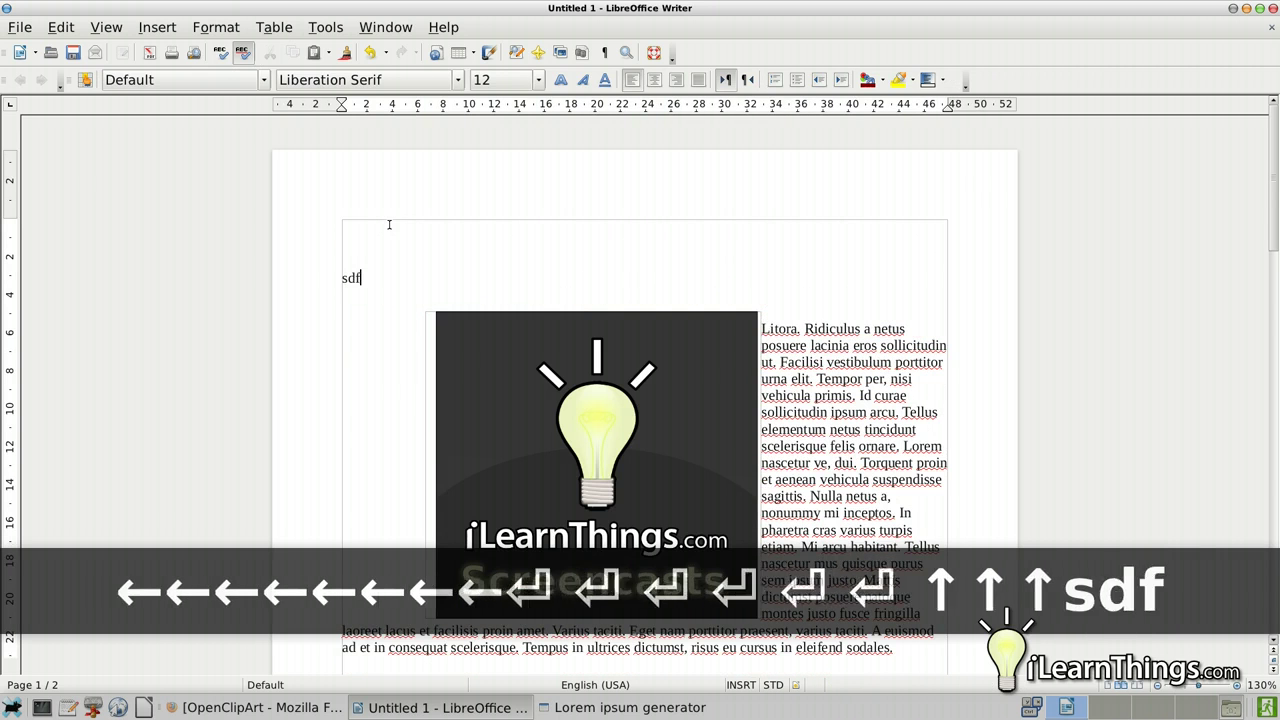
pyautogui.press('Return')
pyautogui.write('sdfsdf')
pyautogui.press('Return')
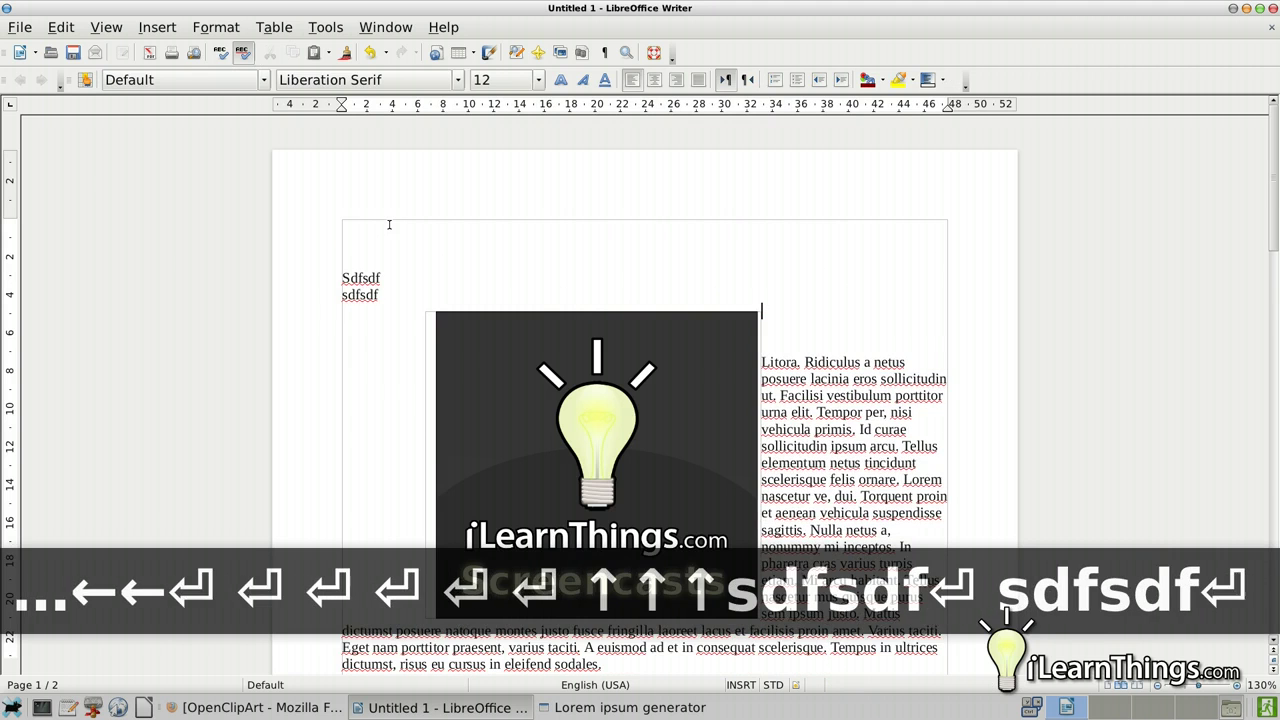
pyautogui.click(491, 357)
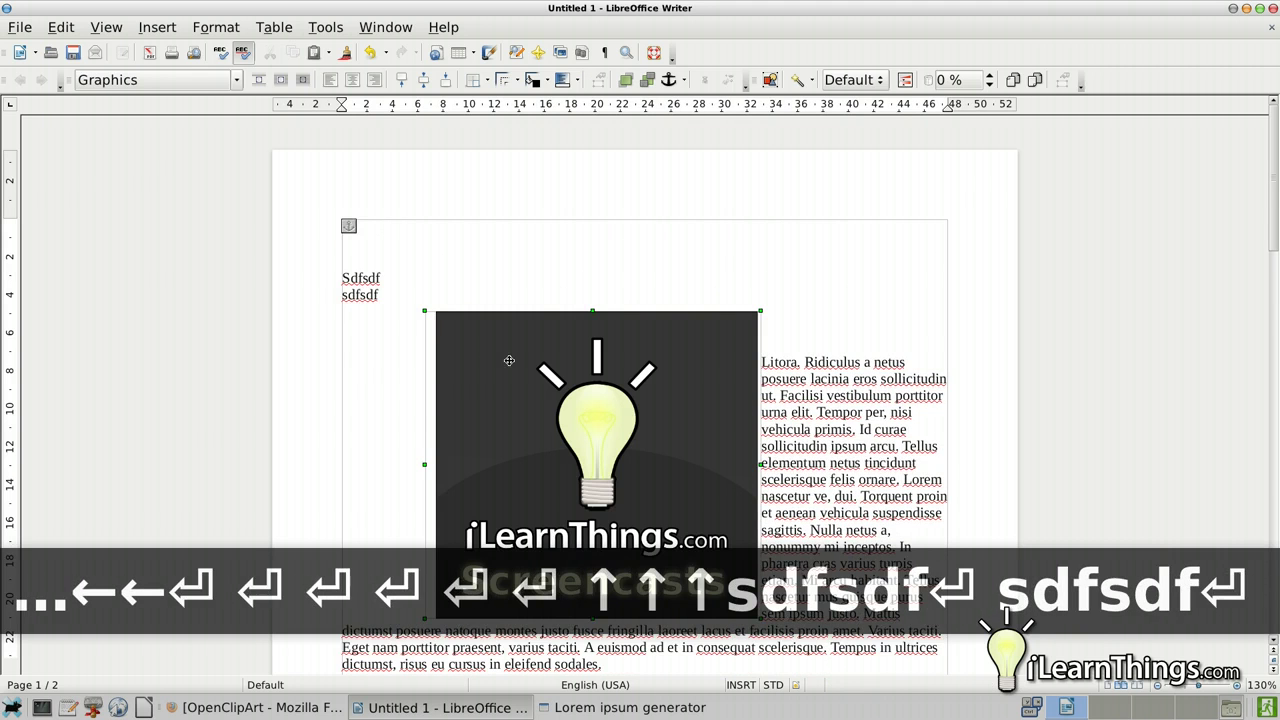
pyautogui.moveTo(529, 364); pyautogui.dragTo(654, 477)
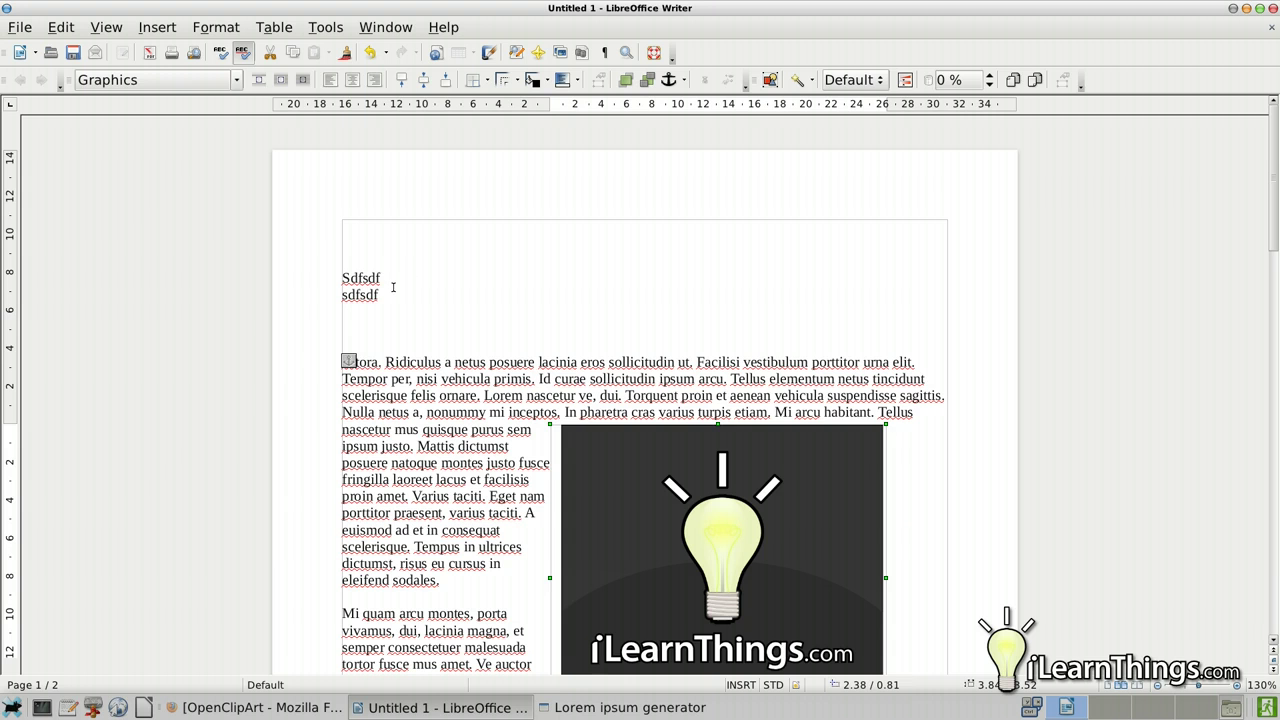
# Delete the test lines and empty paragraphs, then drag the logo to the top-left of the text area.
pyautogui.click(396, 234)
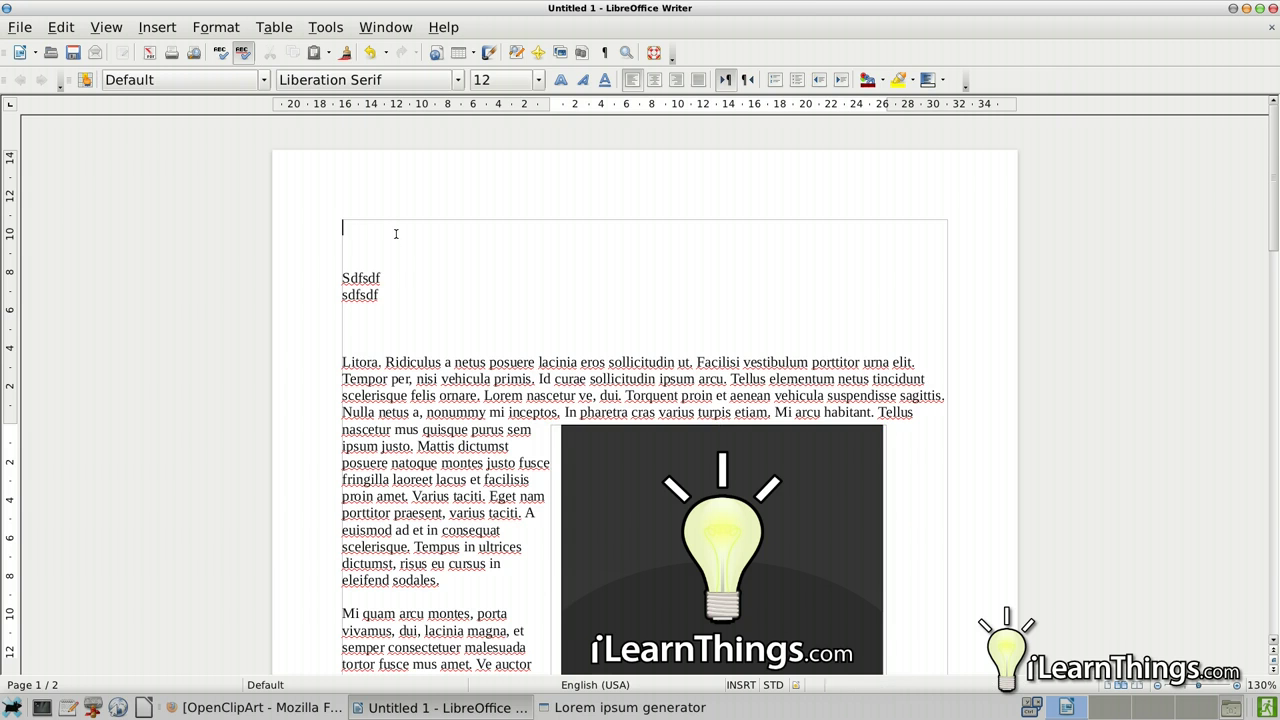
pyautogui.press('Delete')
pyautogui.press('Delete')
pyautogui.press('Delete')
pyautogui.press('Delete')
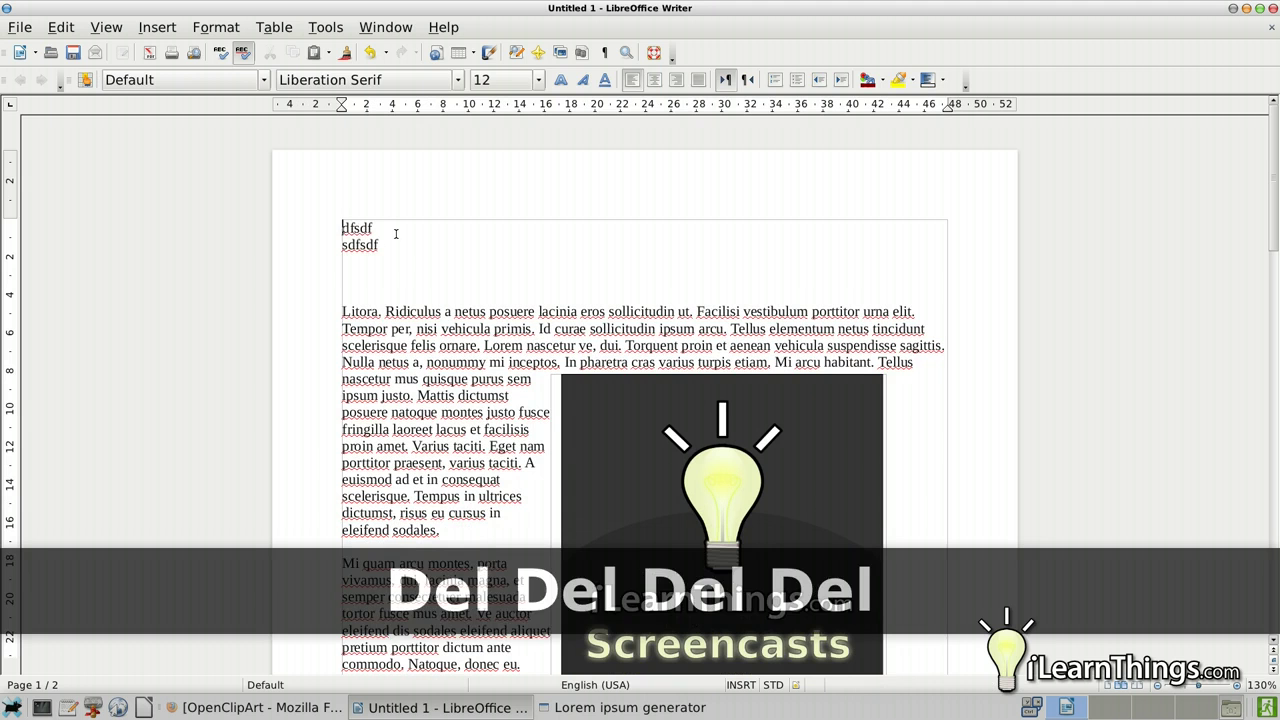
pyautogui.press('Delete')
pyautogui.press('Delete')
pyautogui.press('Delete')
pyautogui.press('Delete')
pyautogui.press('Delete')
pyautogui.press('Delete')
pyautogui.press('Delete')
pyautogui.press('Delete')
pyautogui.press('Delete')
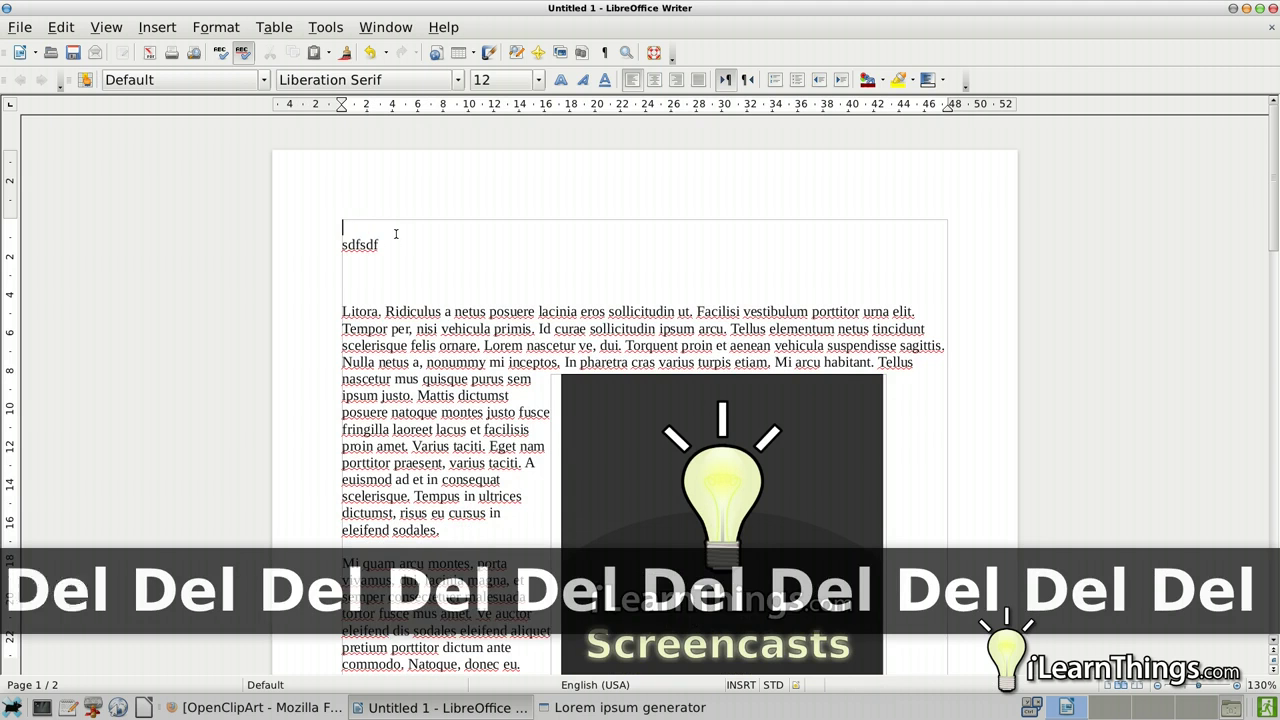
pyautogui.press('Delete')
pyautogui.press('Delete')
pyautogui.press('Delete')
pyautogui.press('Delete')
pyautogui.press('Delete')
pyautogui.press('Delete')
pyautogui.press('Delete')
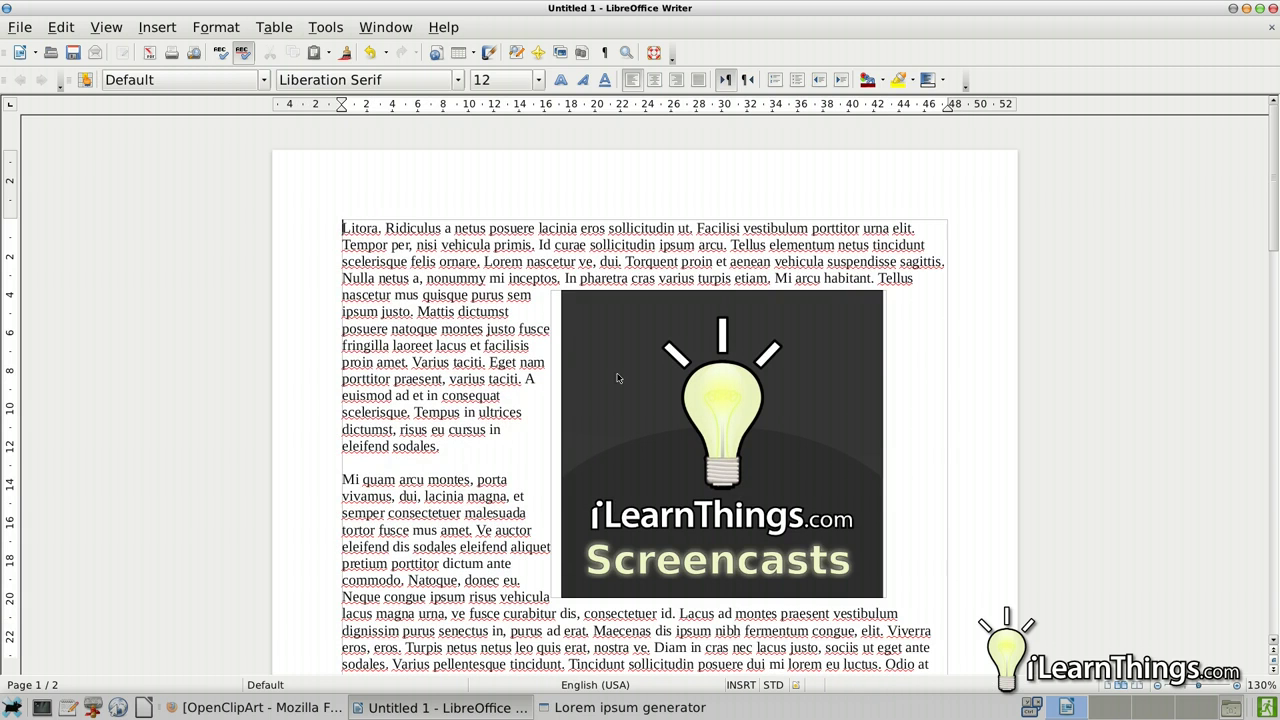
pyautogui.moveTo(664, 398); pyautogui.dragTo(507, 362)
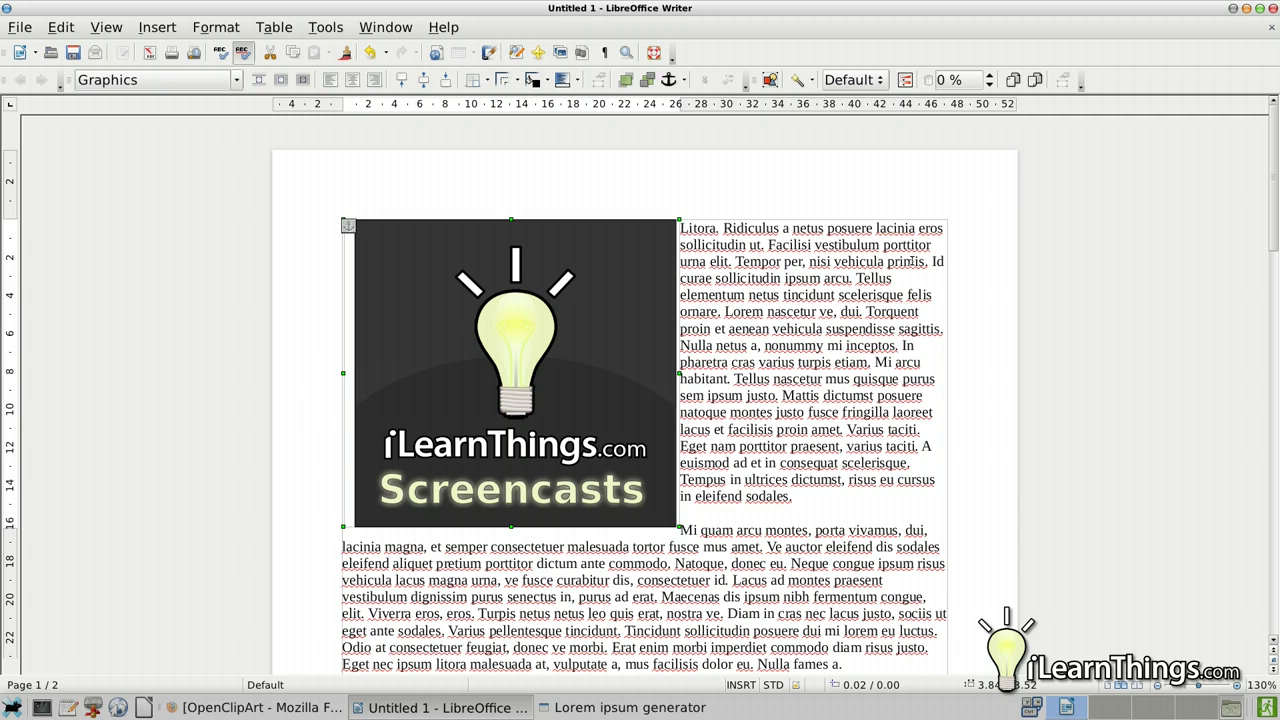
# Anchor the logo To Page through its context menu.
pyautogui.rightClick(457, 349)
pyautogui.moveTo(503, 400)
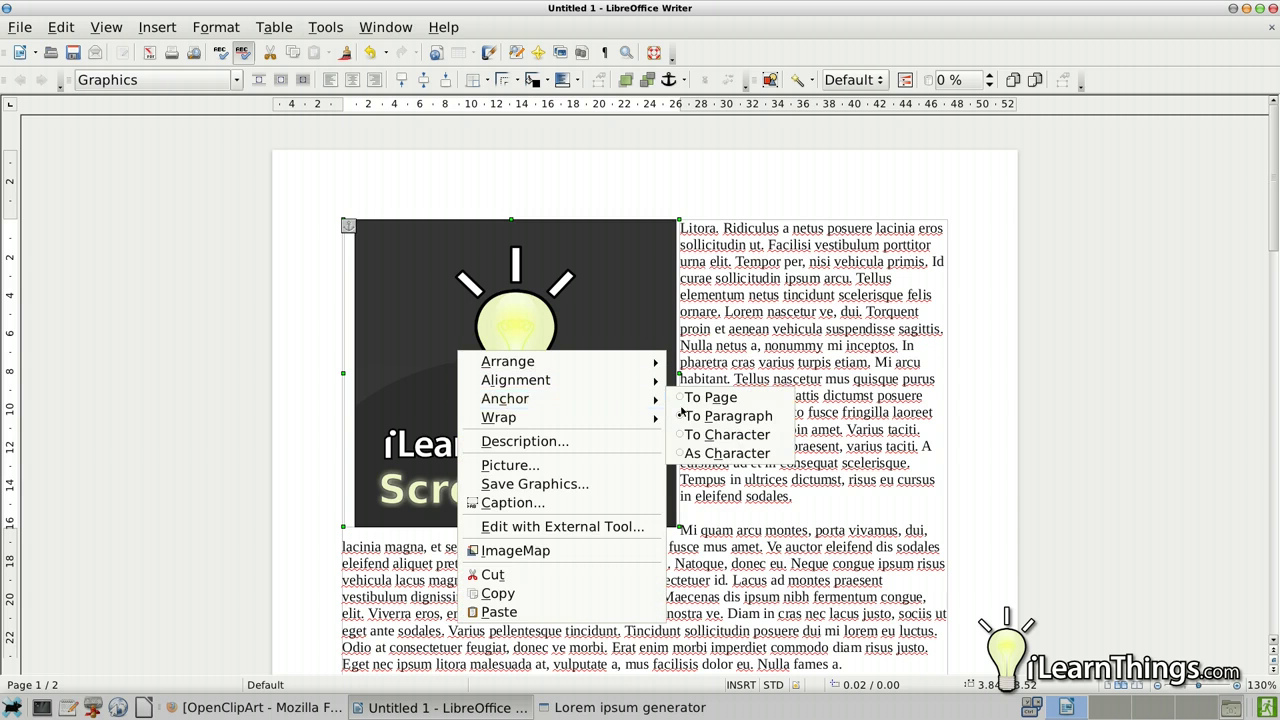
pyautogui.click(705, 398)
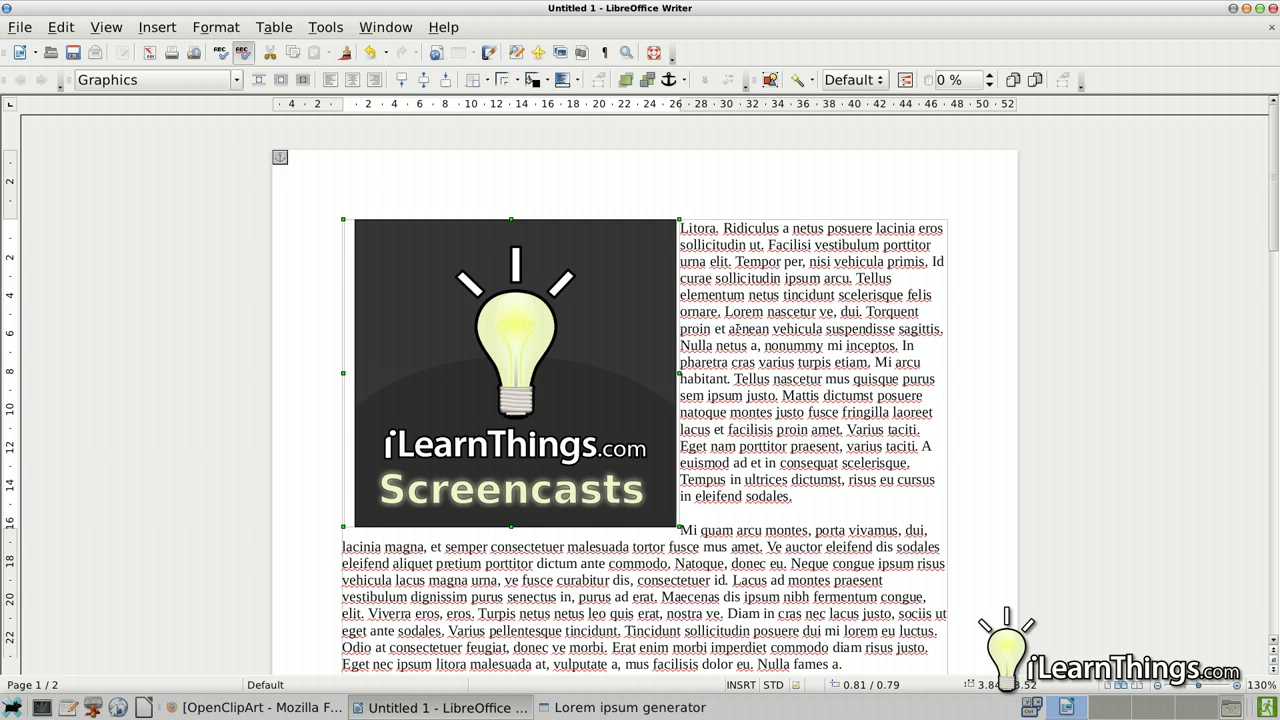
pyautogui.press('Escape')
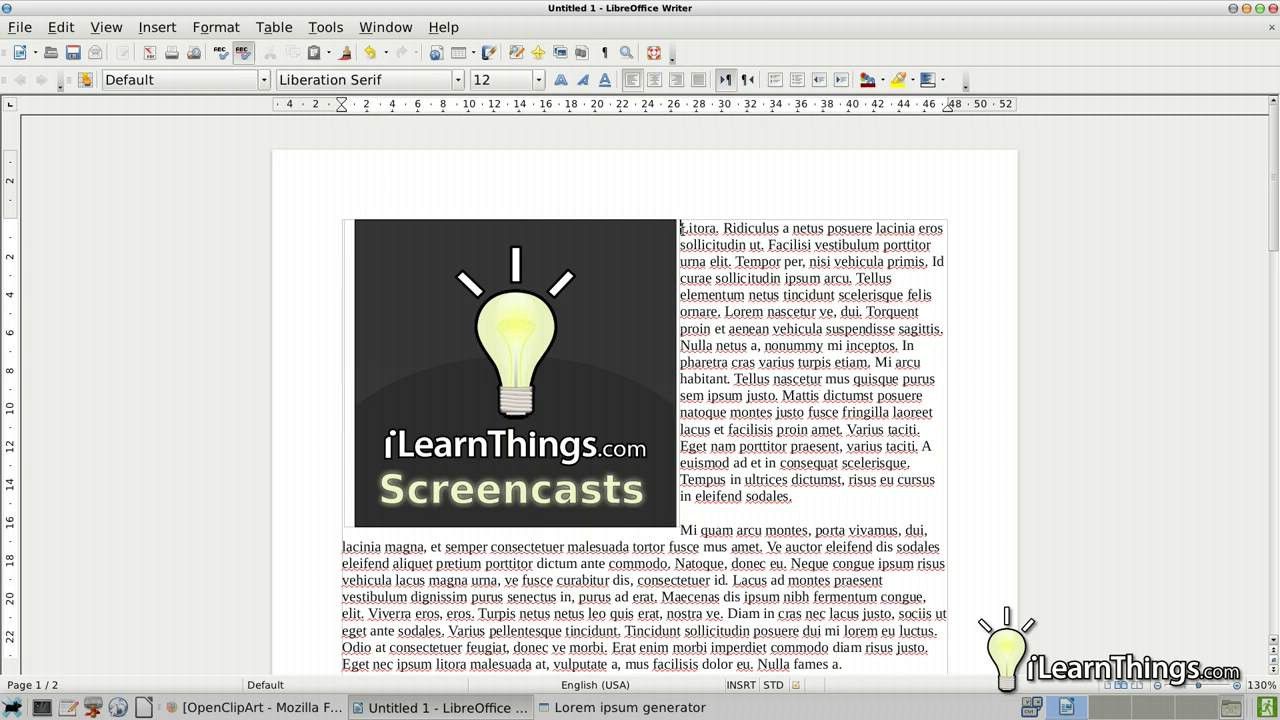
# Add and remove empty paragraphs before 'Litora' to confirm the logo stays put, then reselect it.
pyautogui.press('Return')
pyautogui.press('Return')
pyautogui.press('Return')
pyautogui.press('Return')
pyautogui.press('Return')
pyautogui.press('Return')
pyautogui.press('Return')
pyautogui.press('Return')
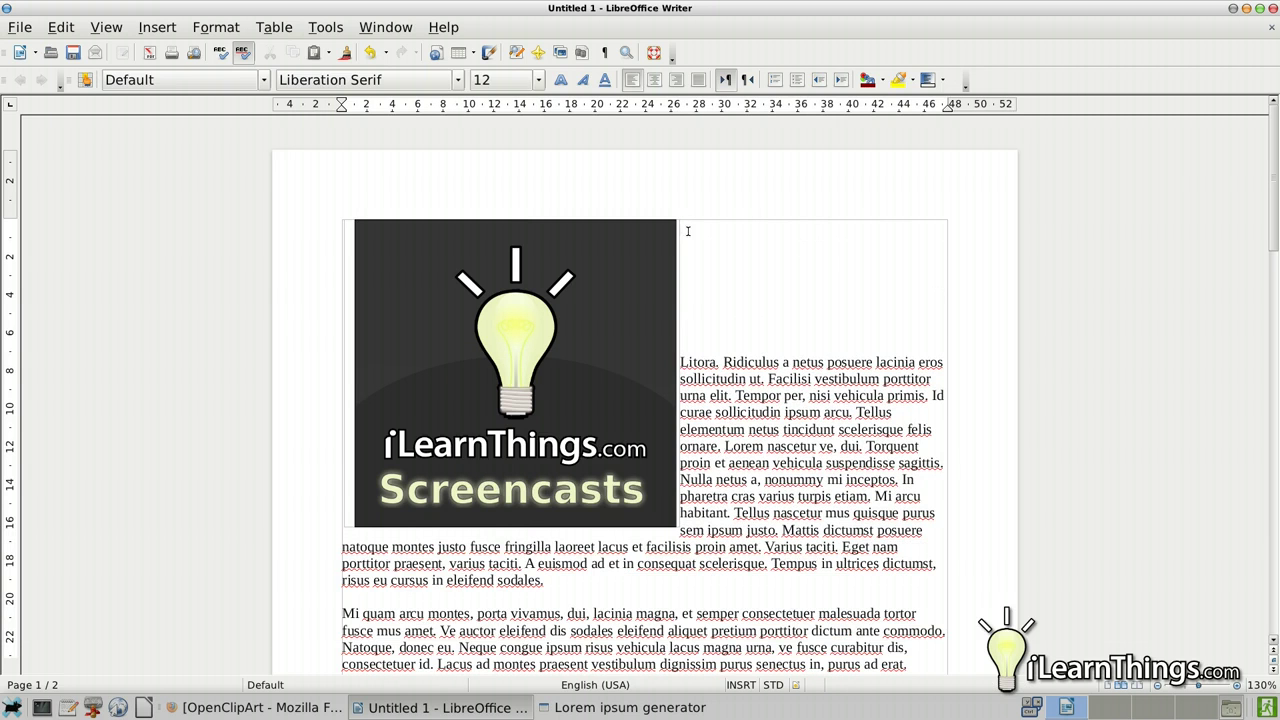
pyautogui.press('Delete')
pyautogui.press('Delete')
pyautogui.press('Delete')
pyautogui.press('Delete')
pyautogui.press('Delete')
pyautogui.press('Delete')
pyautogui.press('Delete')
pyautogui.press('Delete')
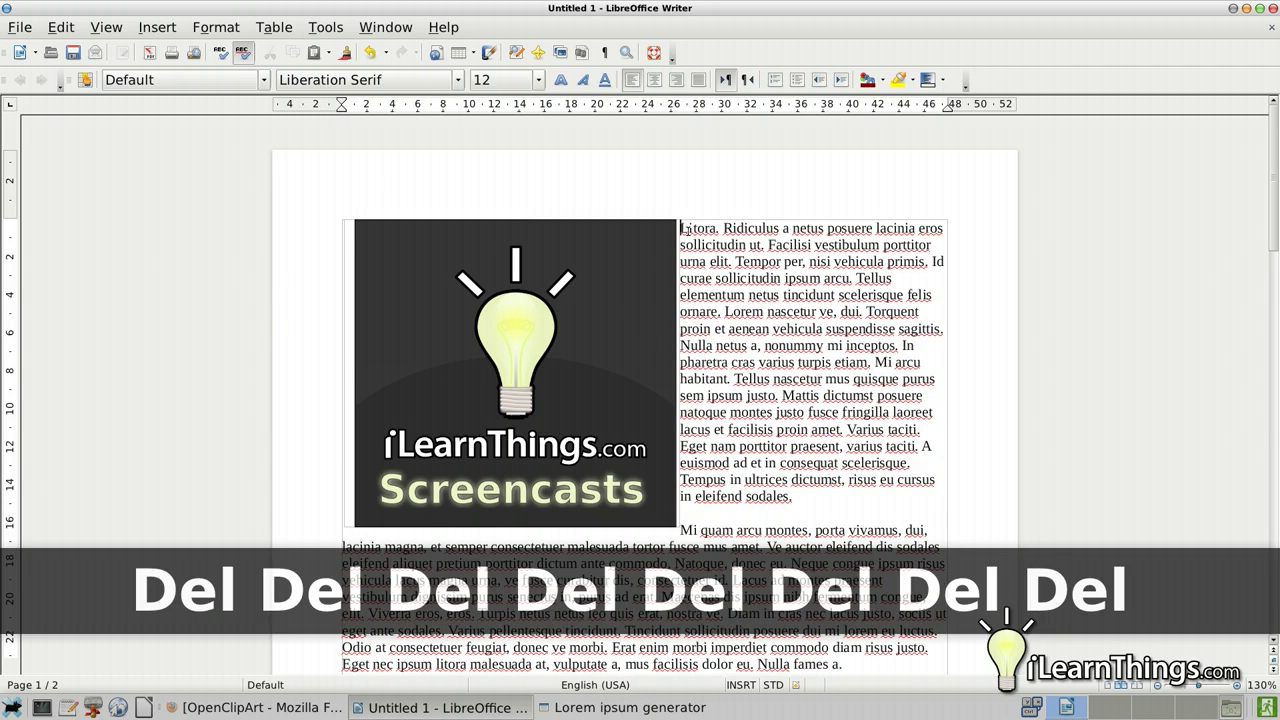
pyautogui.click(545, 352)
pyautogui.scroll(-2, 830, 425)
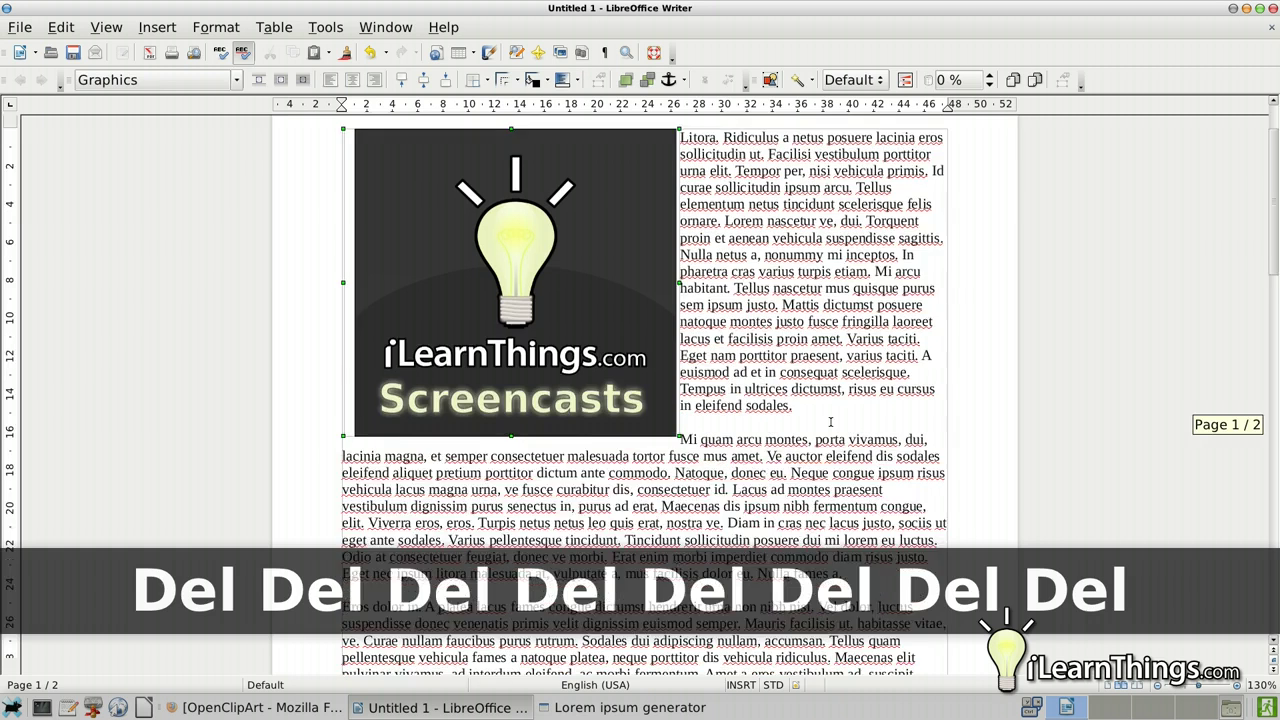
pyautogui.scroll(2, 790, 390)
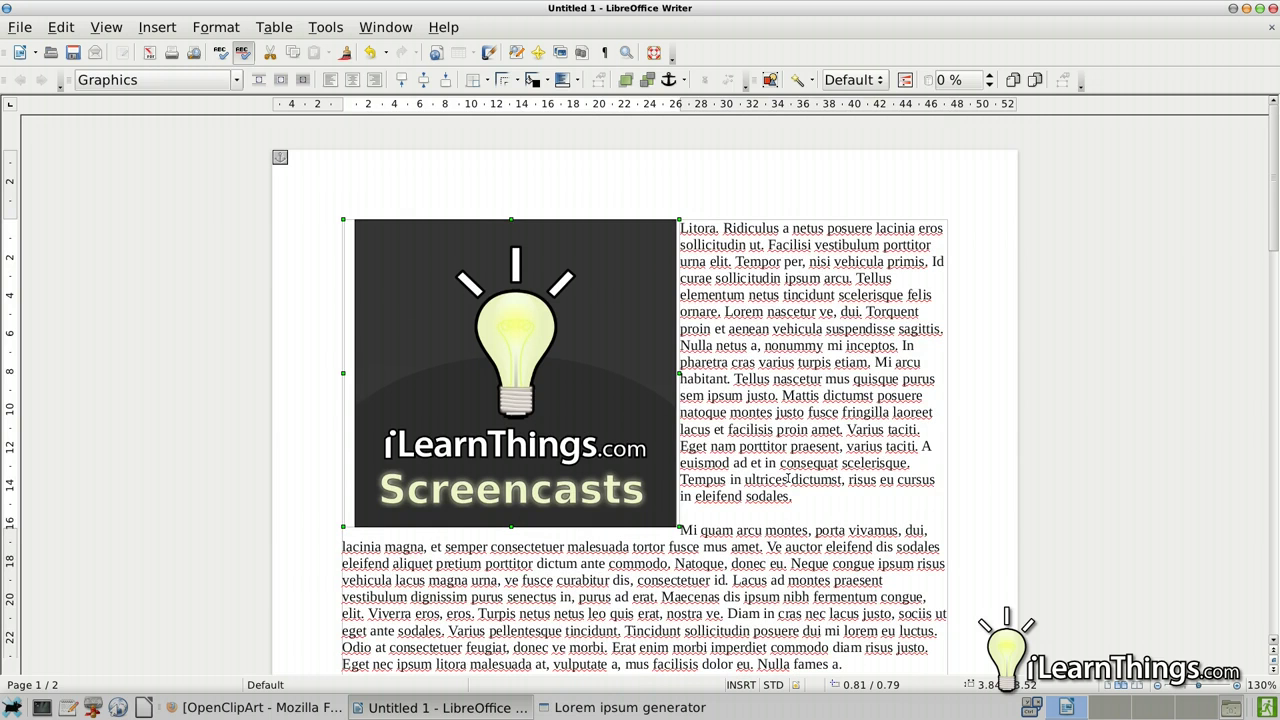
# Set the logo's Wrap right spacing to 0.50" in the picture settings and apply it.
pyautogui.doubleClick(529, 372)
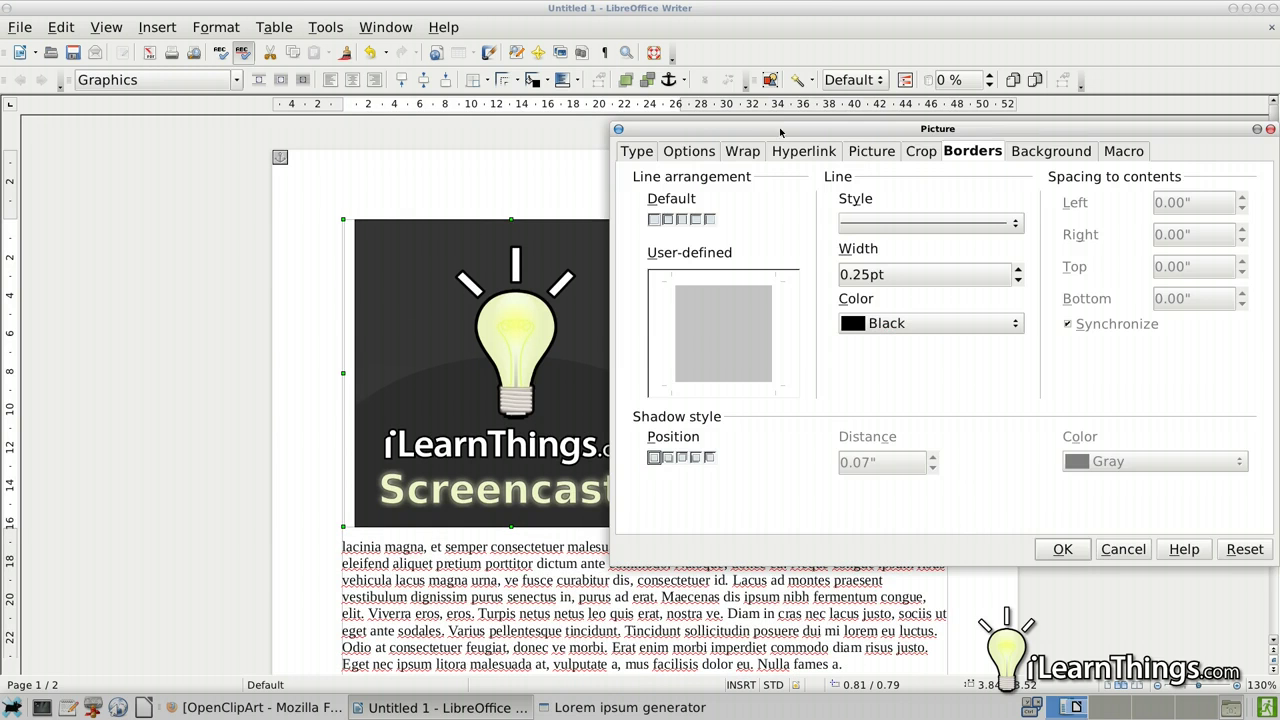
pyautogui.moveTo(778, 130); pyautogui.dragTo(323, 149)
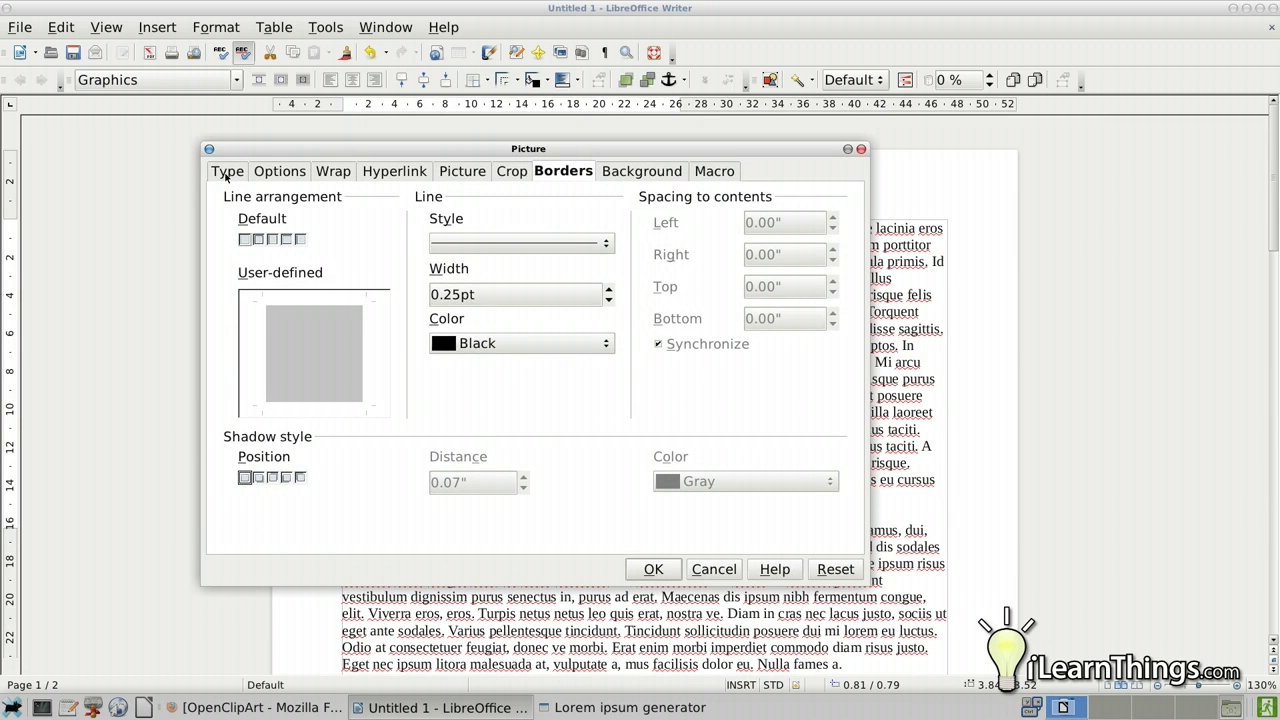
pyautogui.click(331, 177)
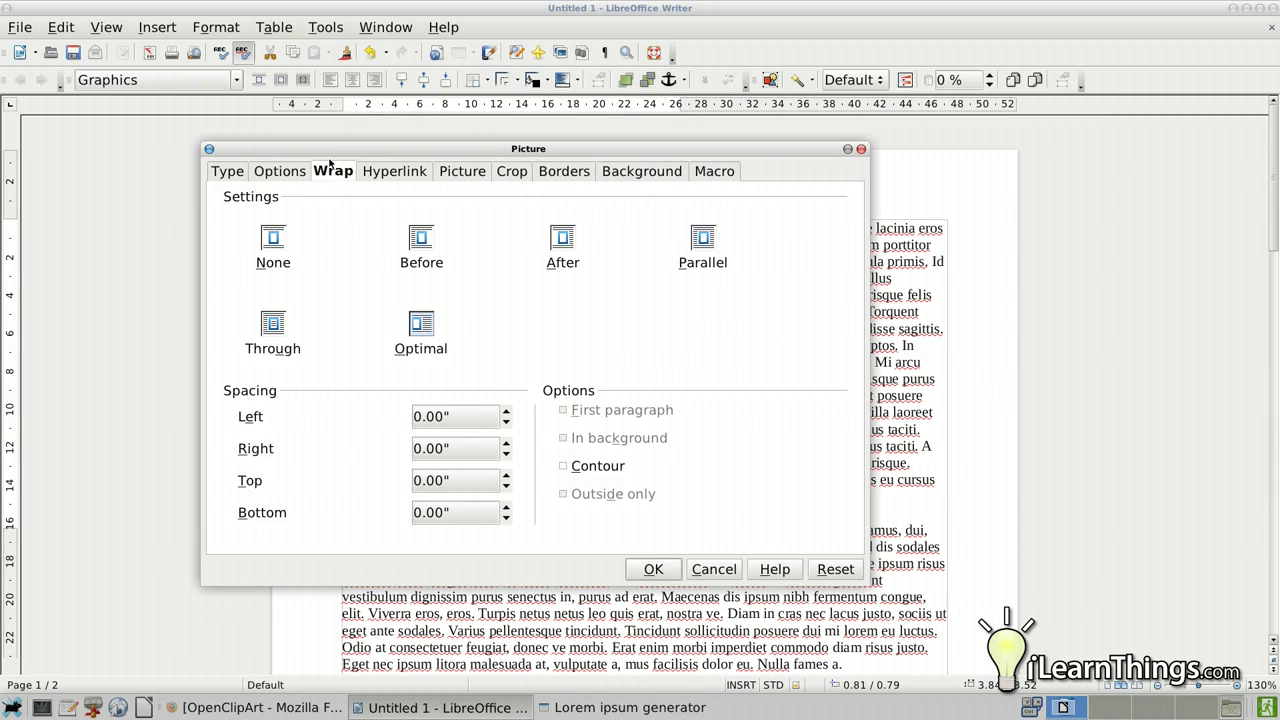
pyautogui.moveTo(330, 150); pyautogui.dragTo(601, 114)
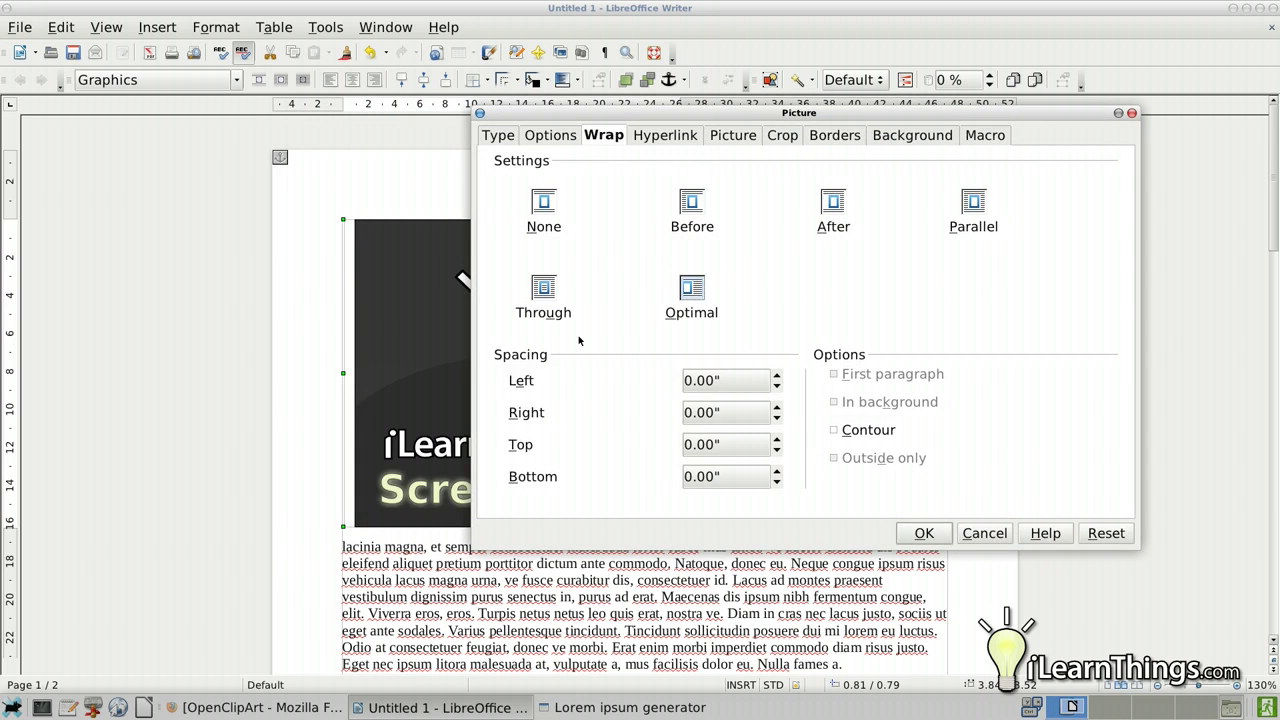
pyautogui.moveTo(556, 113); pyautogui.dragTo(804, 77)
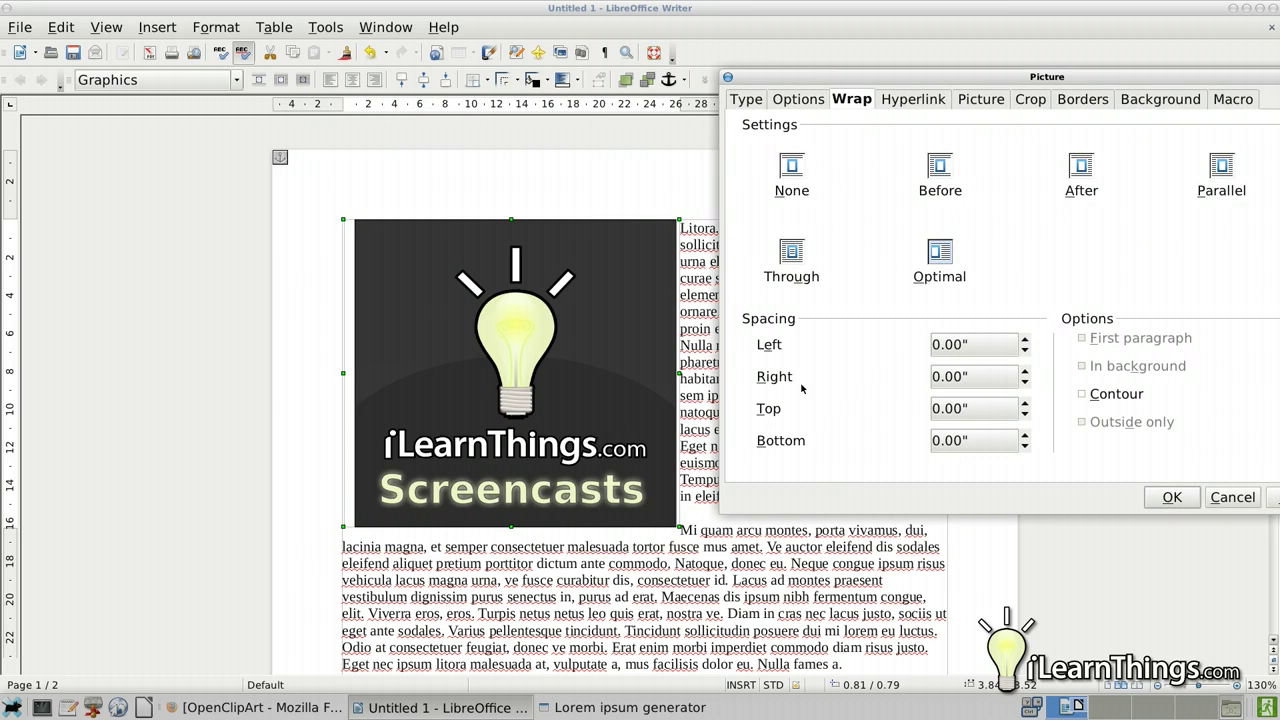
pyautogui.click(947, 378)
pyautogui.write('5')
pyautogui.press('Tab')
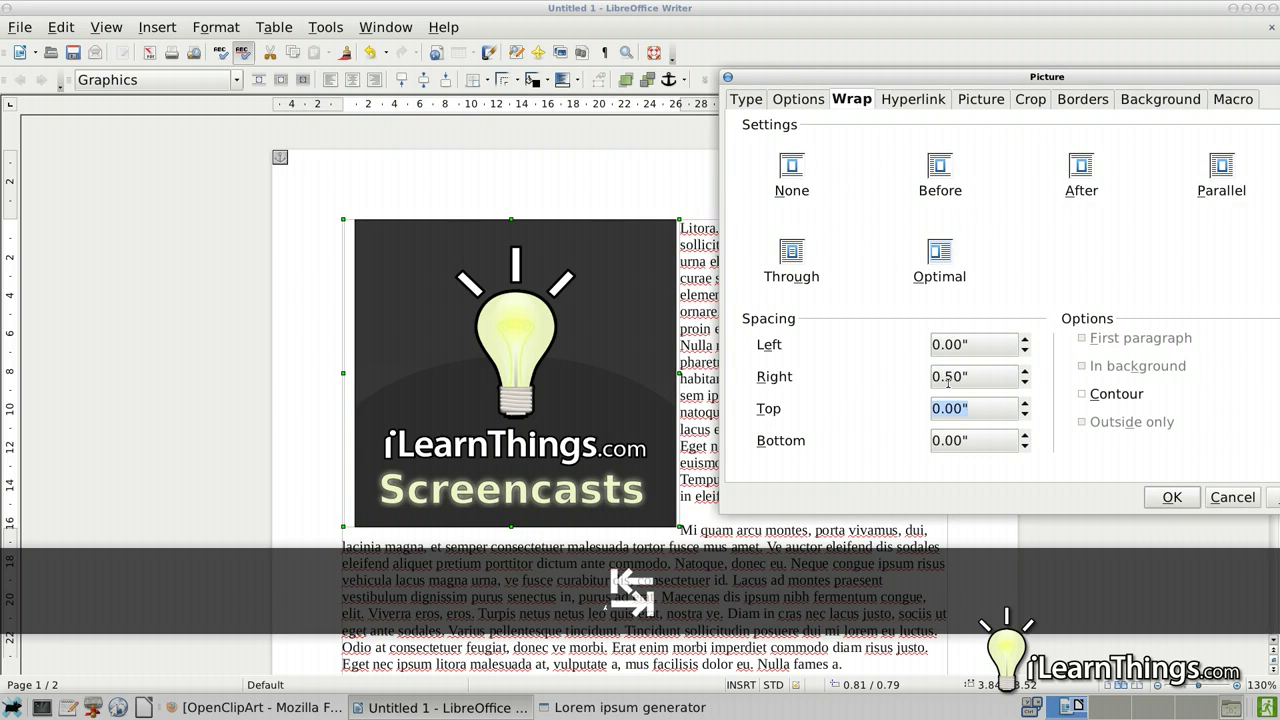
pyautogui.click(1163, 499)
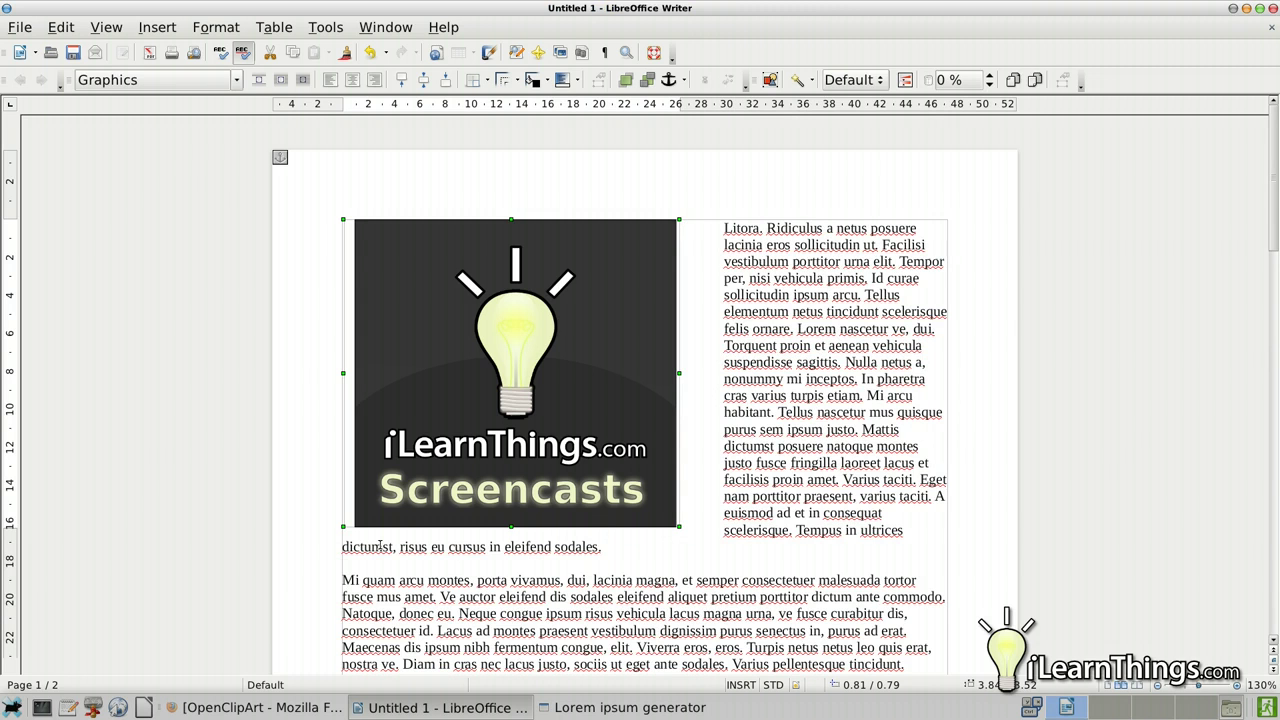
# Set the logo's Wrap bottom spacing to 0.20", confirm, and deselect the image.
pyautogui.doubleClick(533, 384)
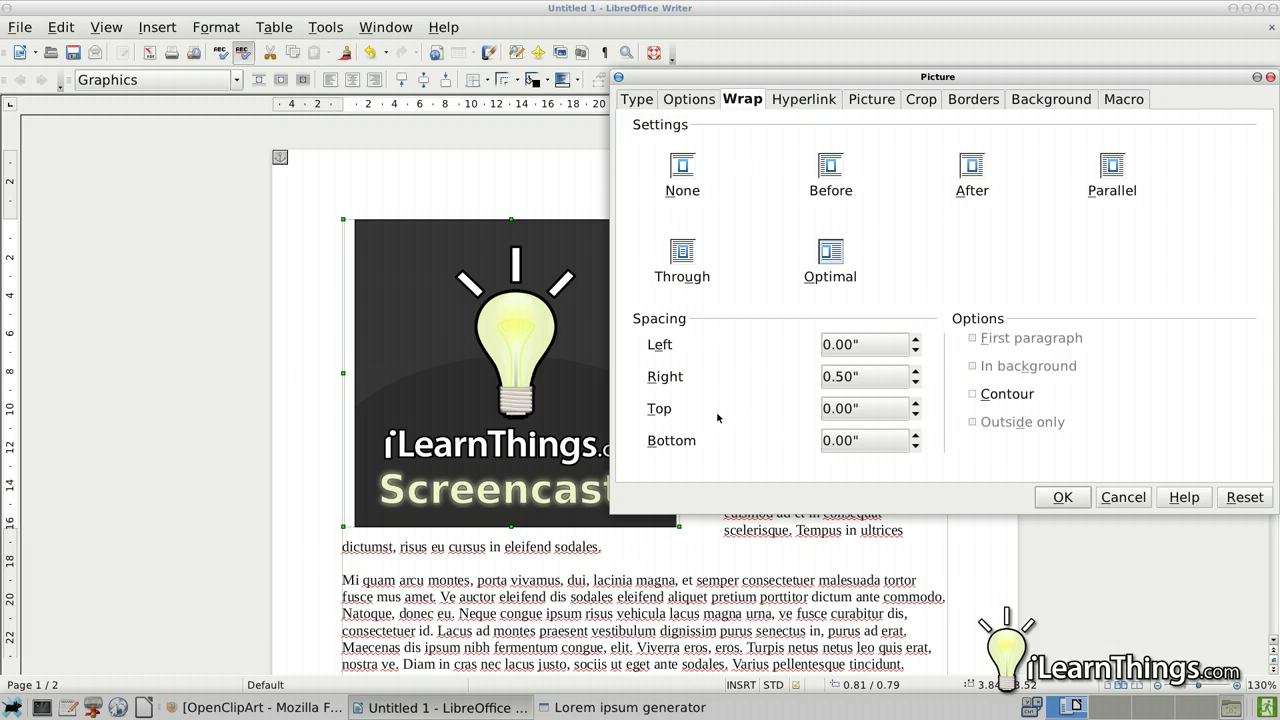
pyautogui.click(836, 440)
pyautogui.press('Delete')
pyautogui.write('2')
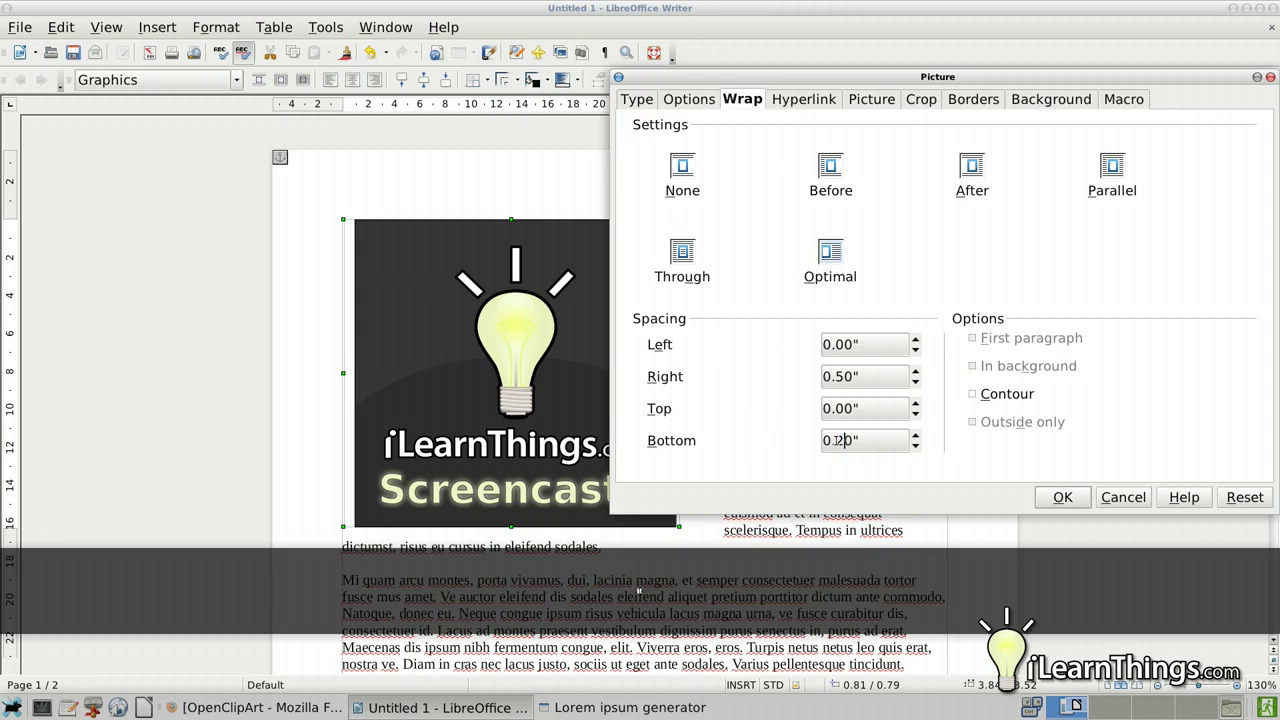
pyautogui.click(1062, 497)
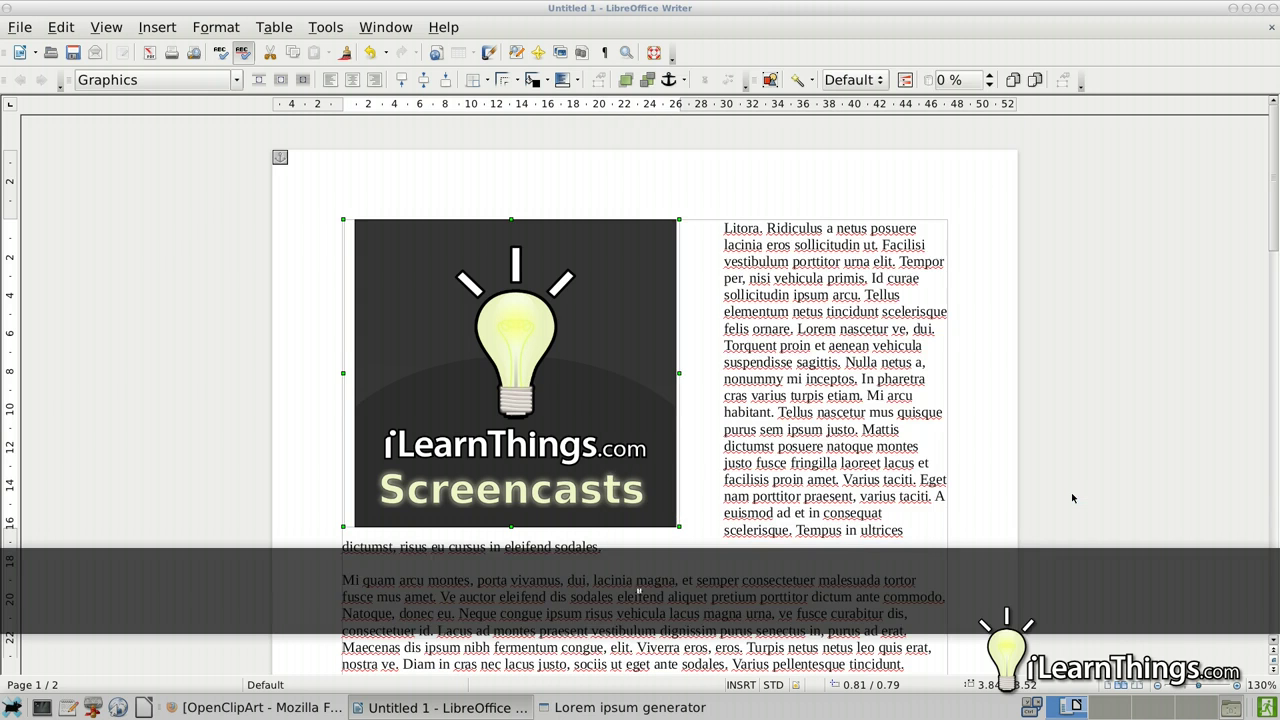
pyautogui.click(852, 445)
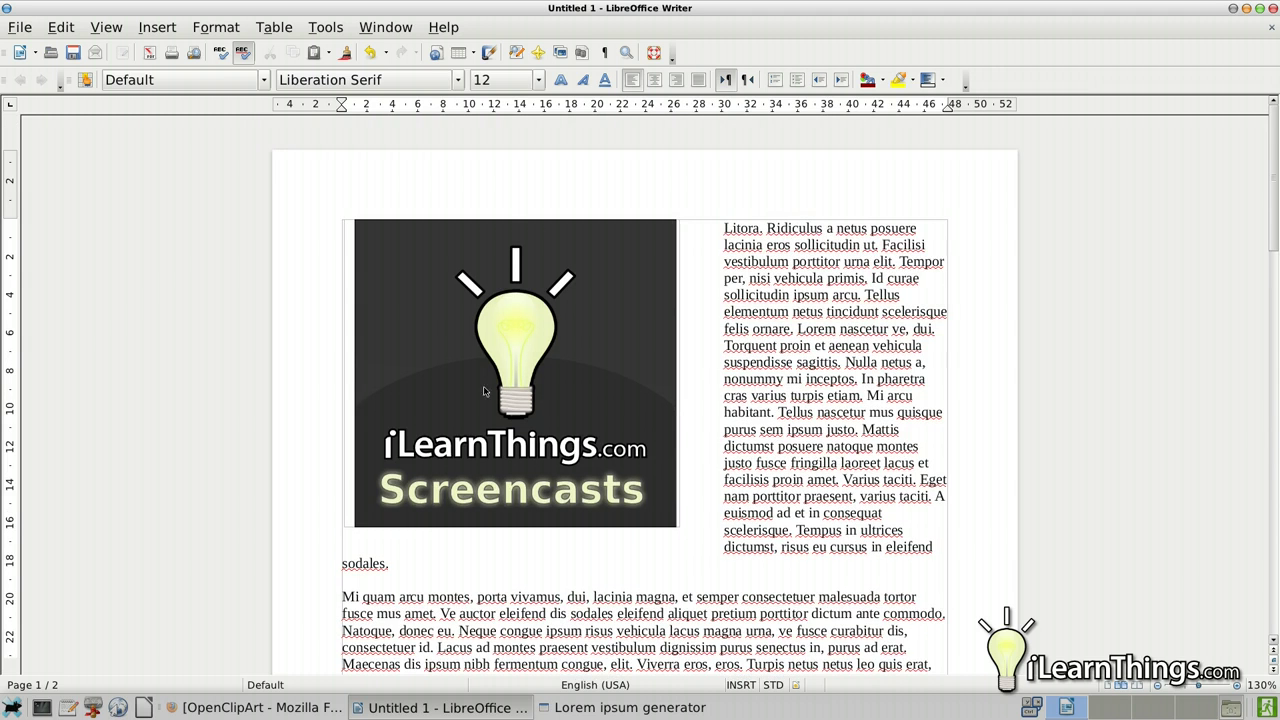
# Choose the double-line border style in the logo's picture properties.
pyautogui.doubleClick(470, 340)
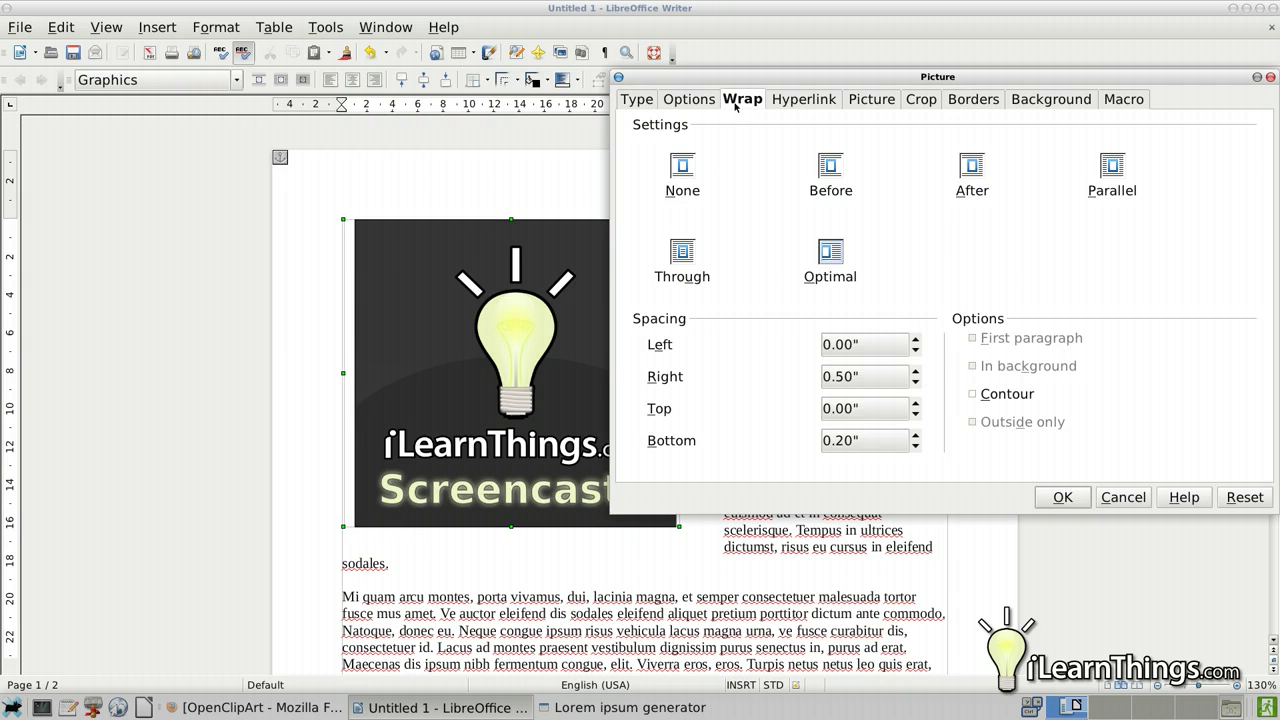
pyautogui.click(965, 104)
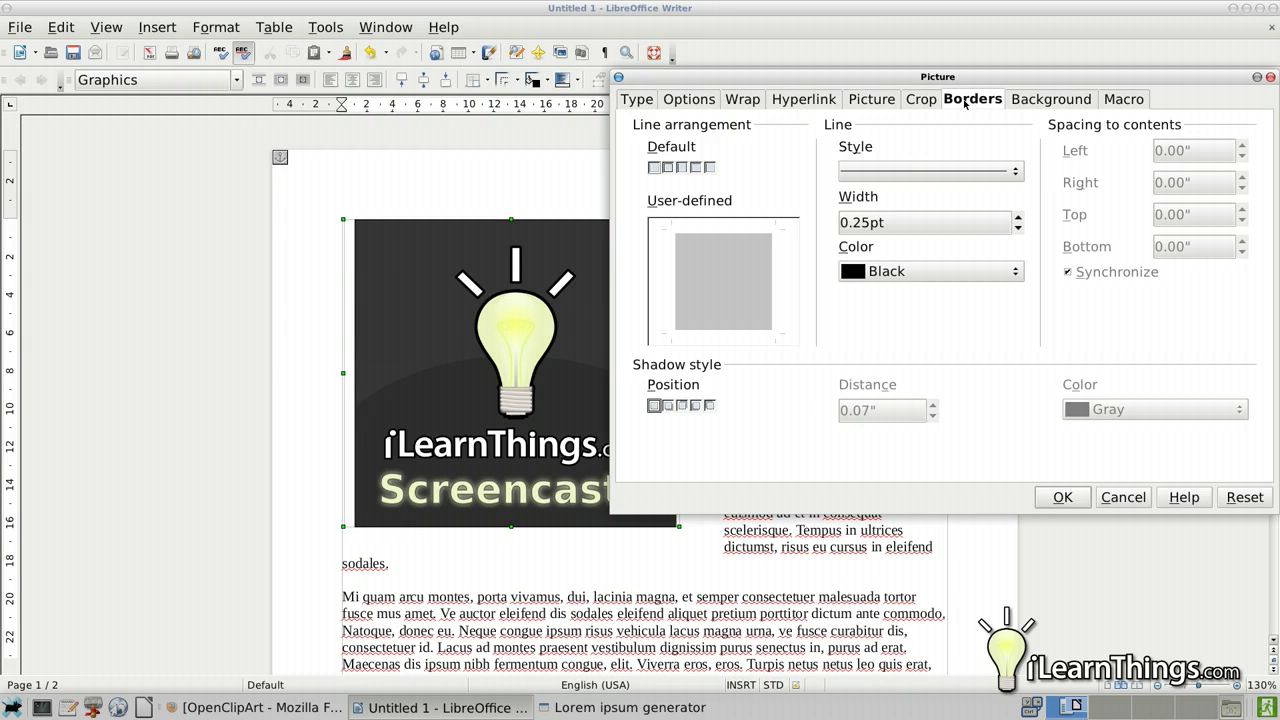
pyautogui.click(1012, 174)
pyautogui.moveTo(1012, 174); pyautogui.dragTo(998, 296)
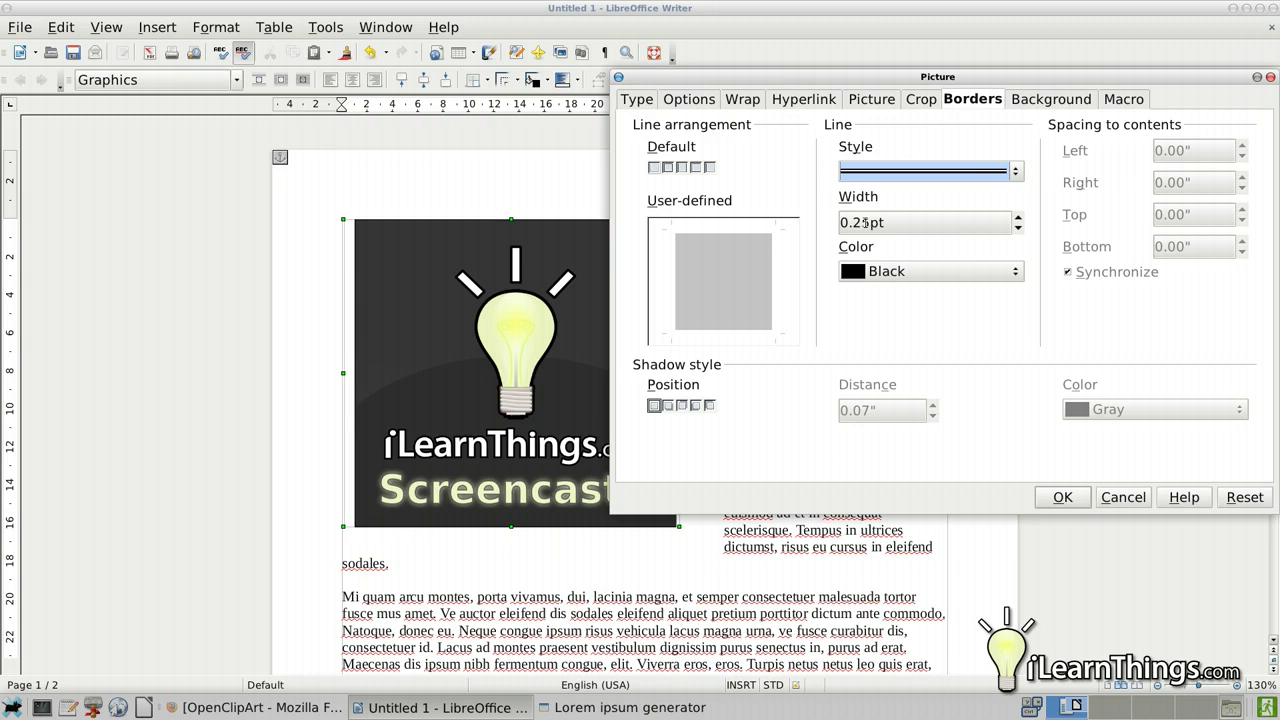
# Set the border width to 1.25pt and apply the double border to all four sides.
pyautogui.moveTo(867, 222); pyautogui.dragTo(842, 222)
pyautogui.press('Left')
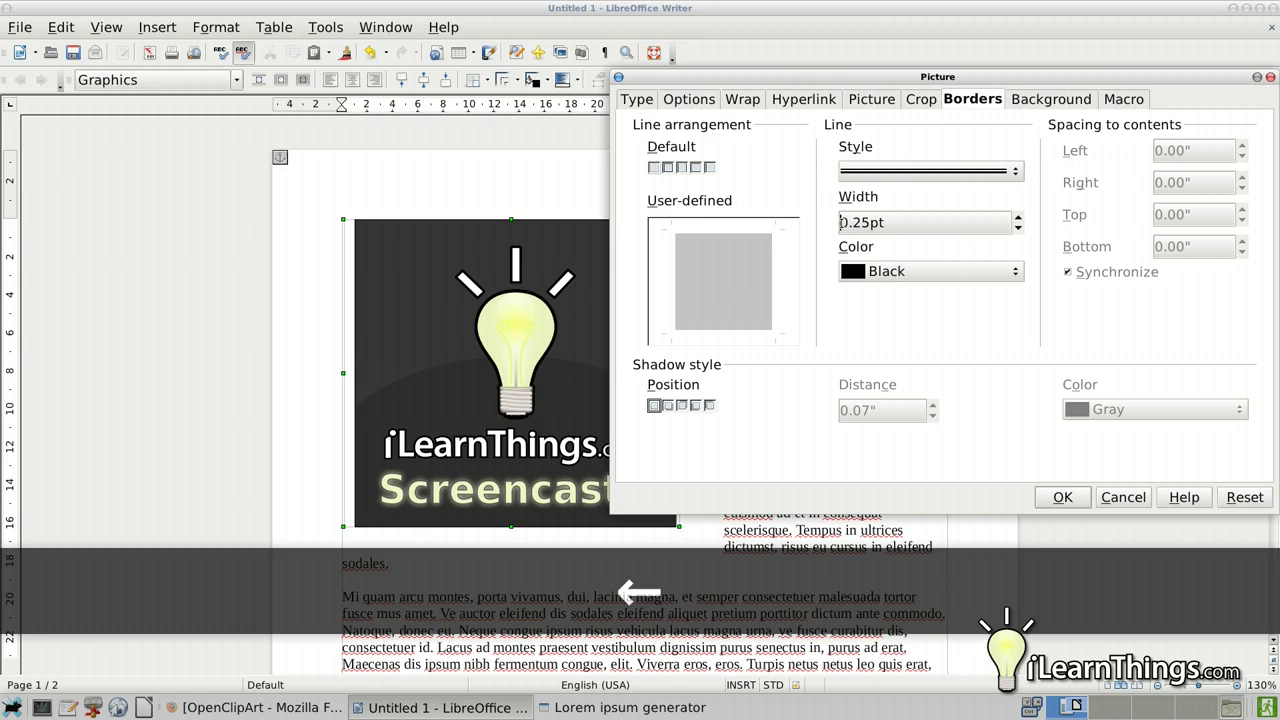
pyautogui.press('Delete')
pyautogui.write('1')
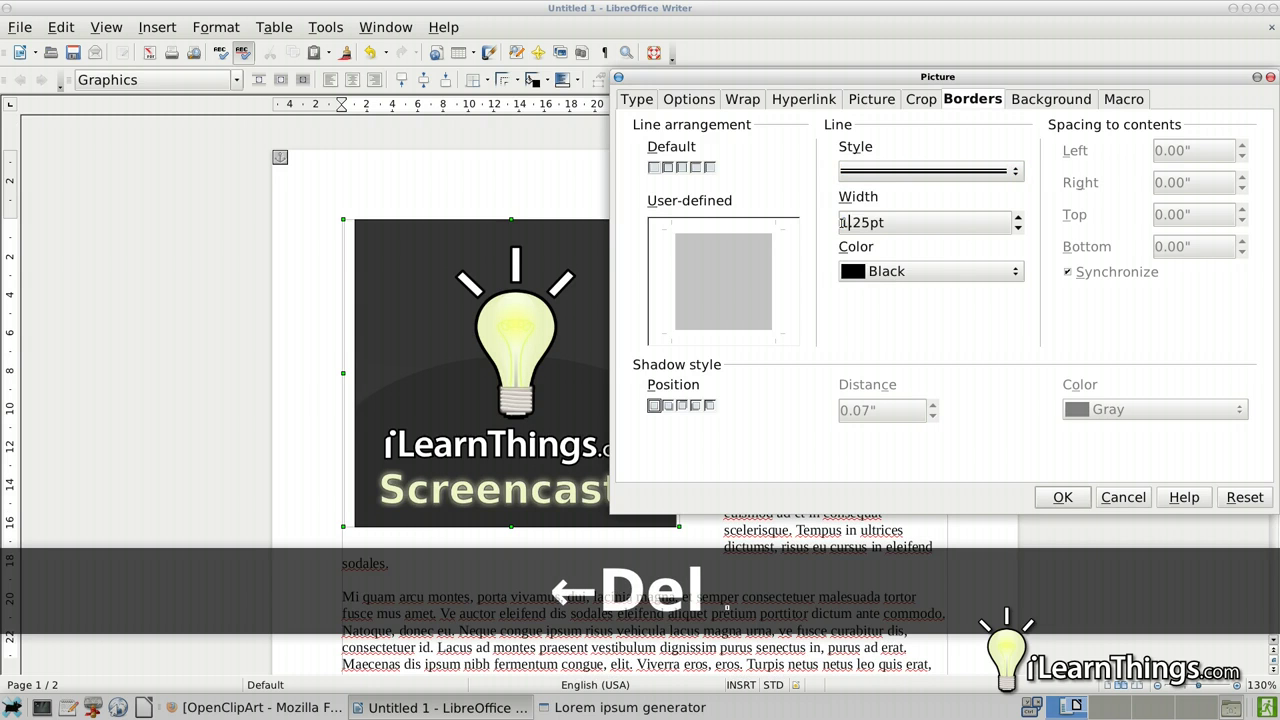
pyautogui.press('Tab')
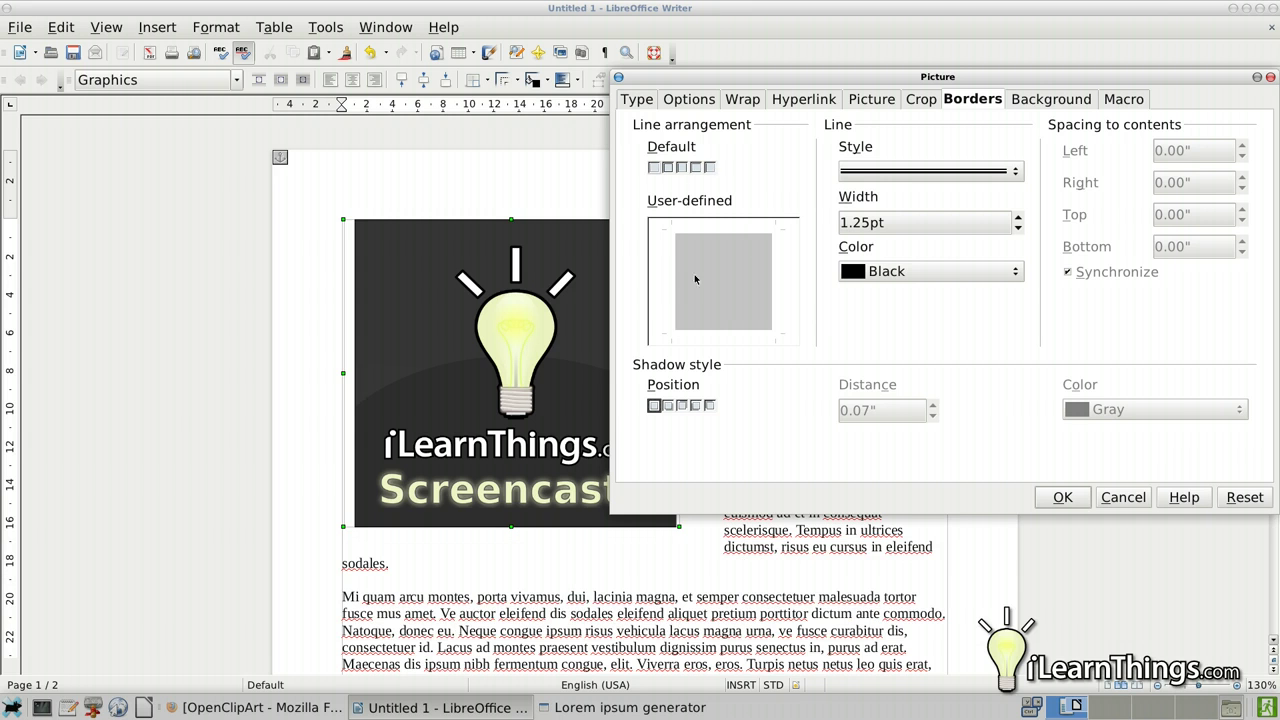
pyautogui.click(701, 334)
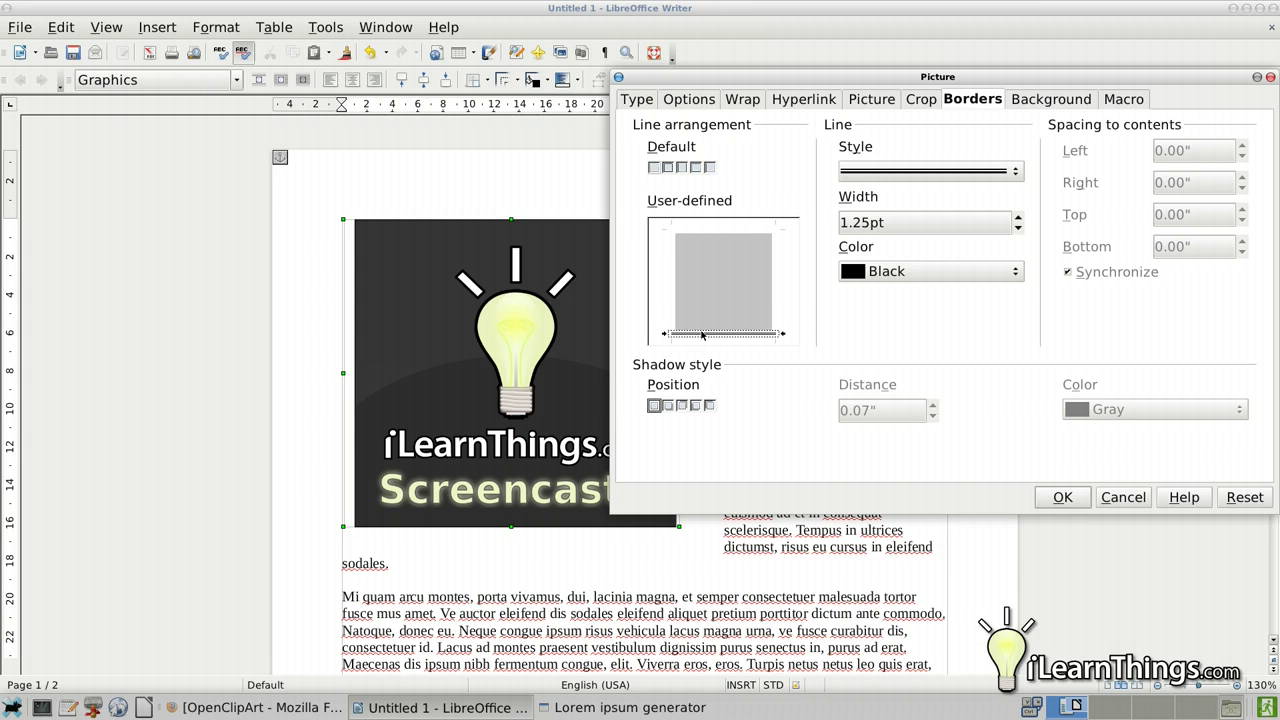
pyautogui.click(773, 300)
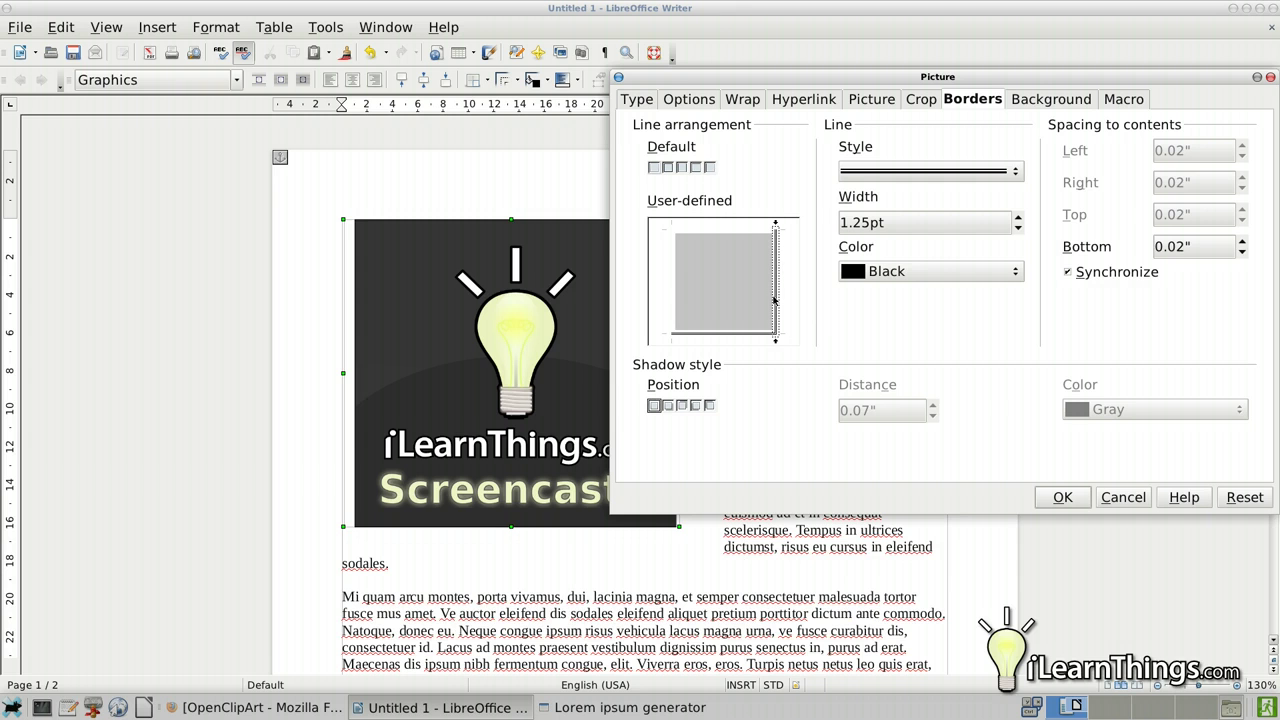
pyautogui.click(668, 167)
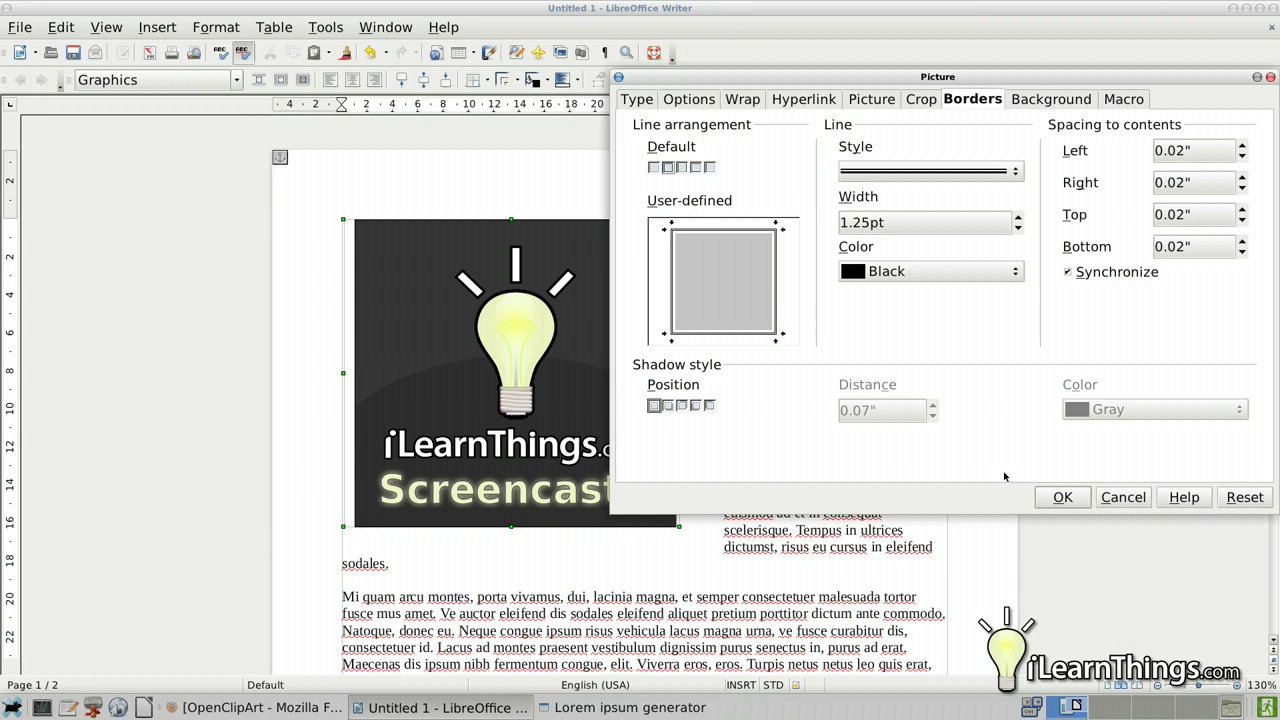
pyautogui.click(1062, 497)
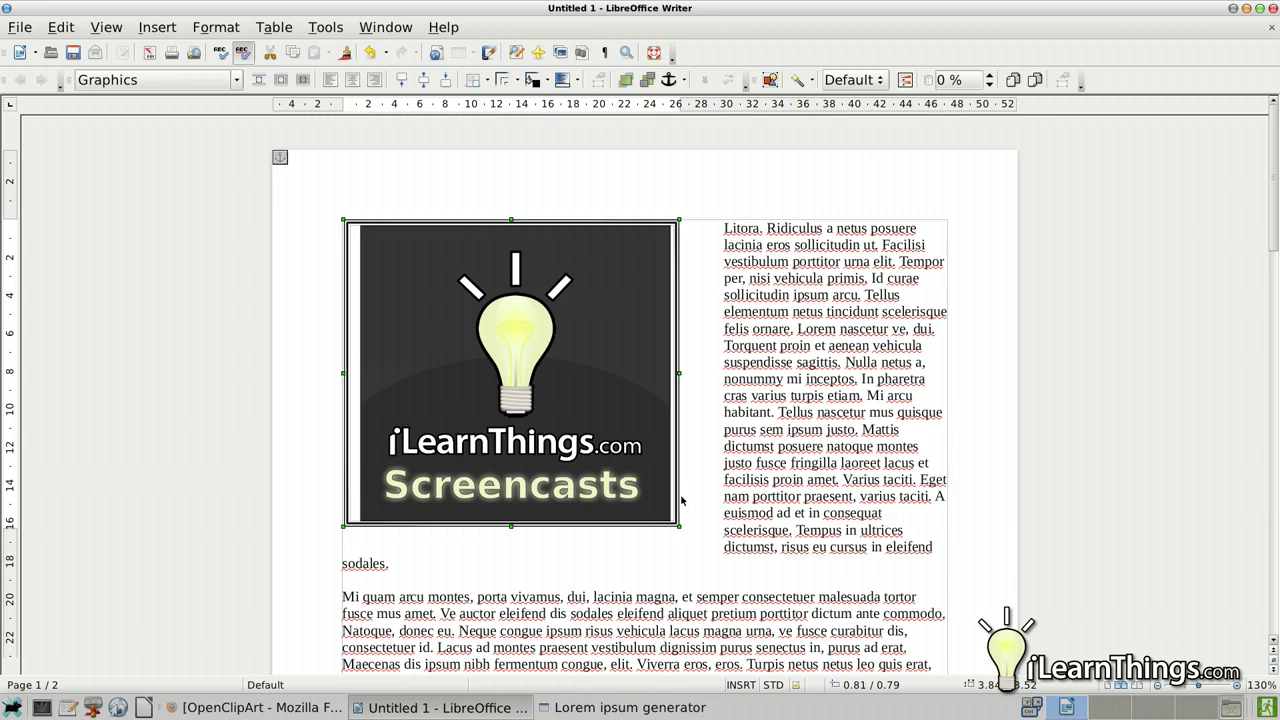
pyautogui.click(693, 553)
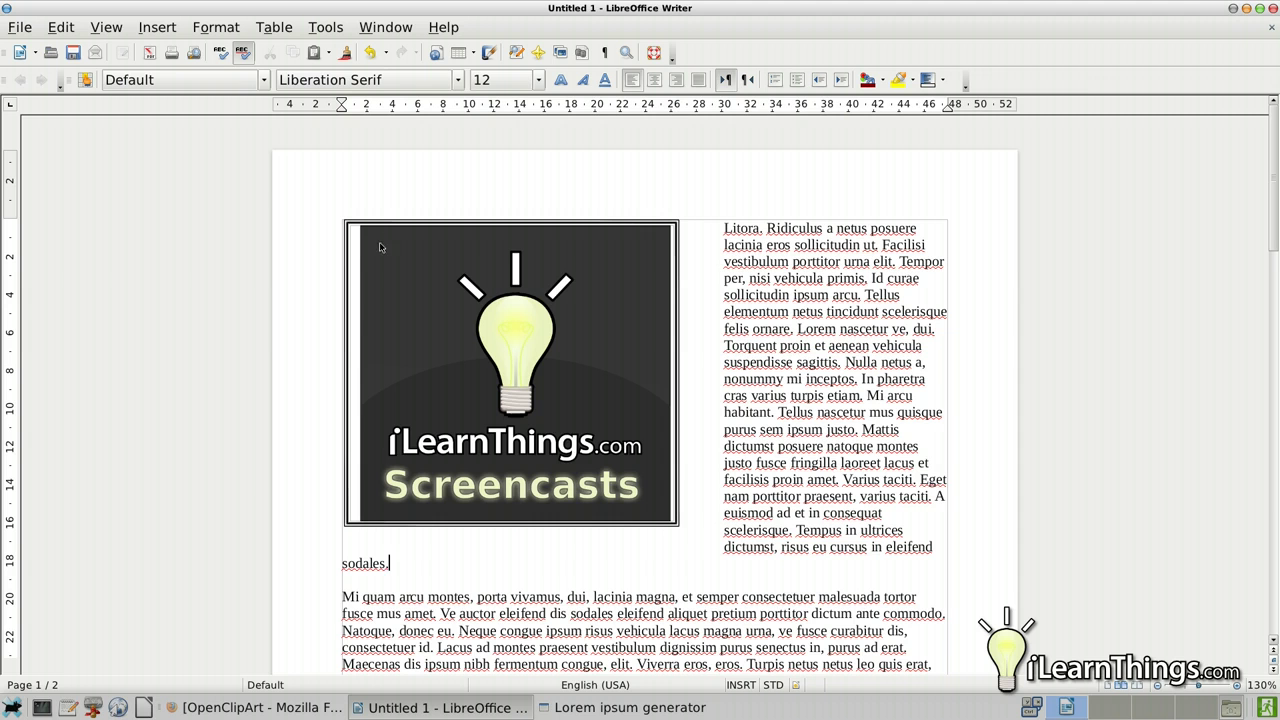
# Crop 0.10" off the logo's left side.
pyautogui.doubleClick(434, 323)
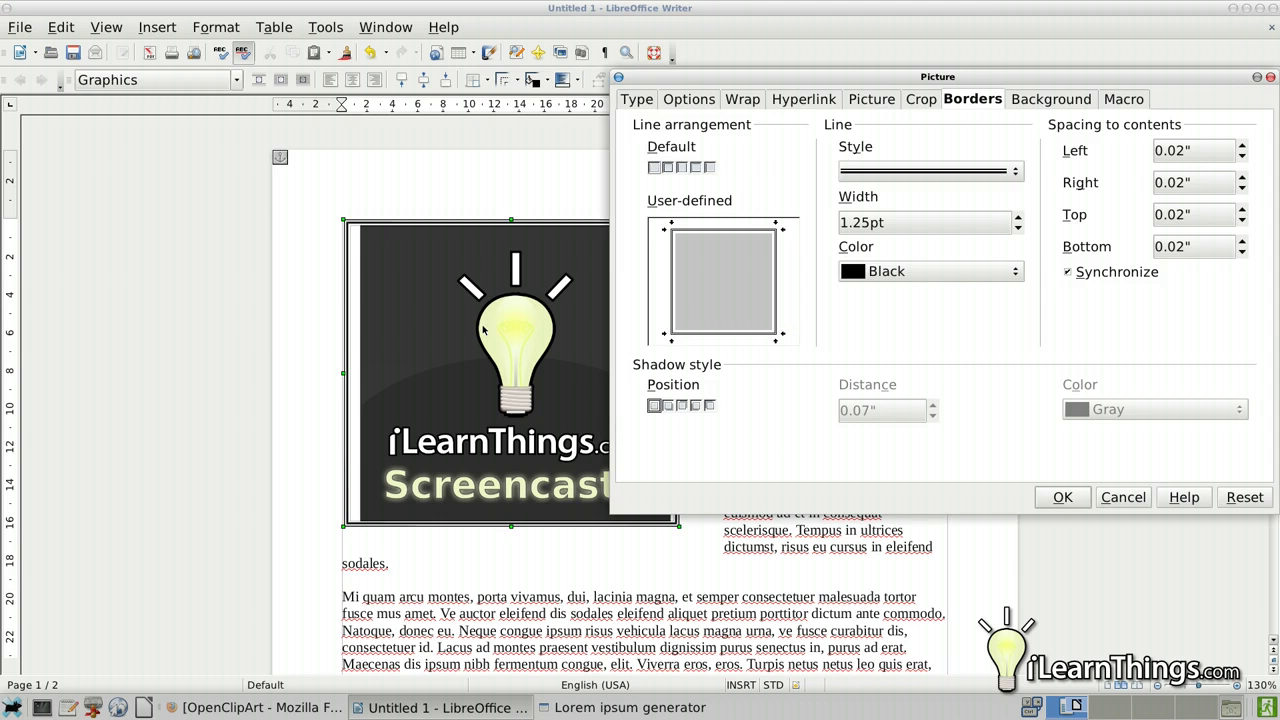
pyautogui.moveTo(912, 80); pyautogui.dragTo(820, 126)
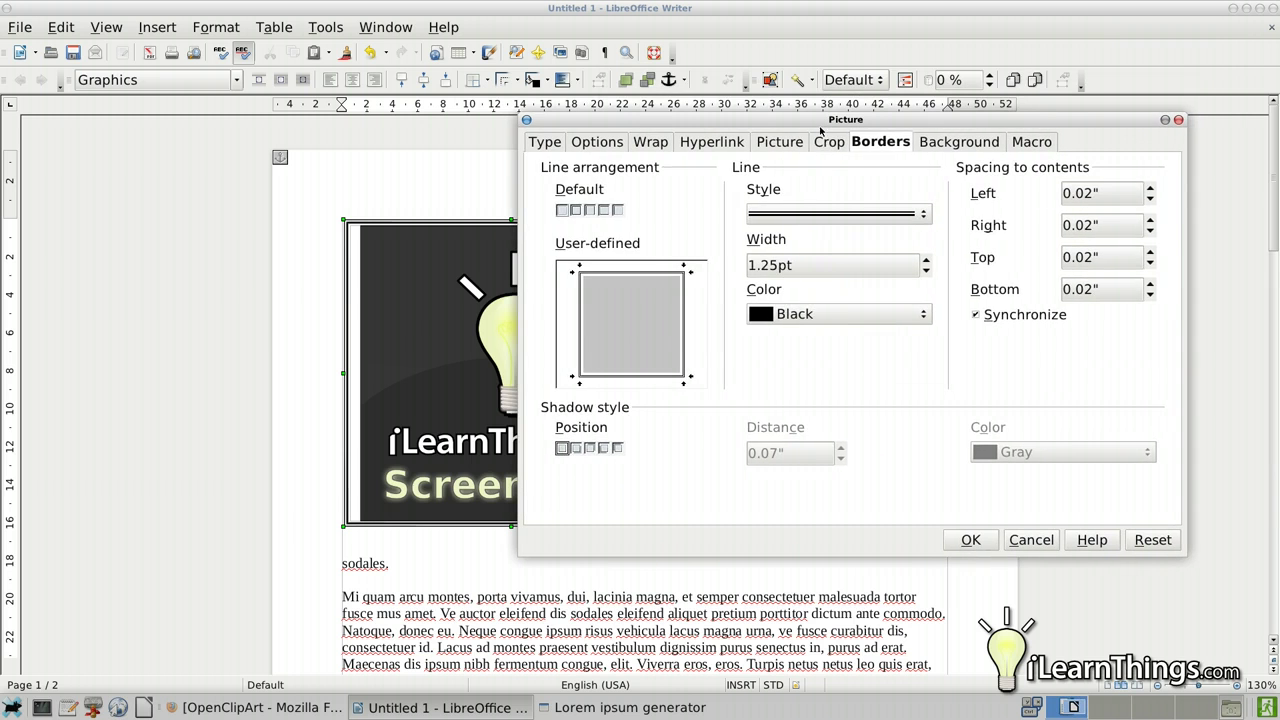
pyautogui.click(828, 147)
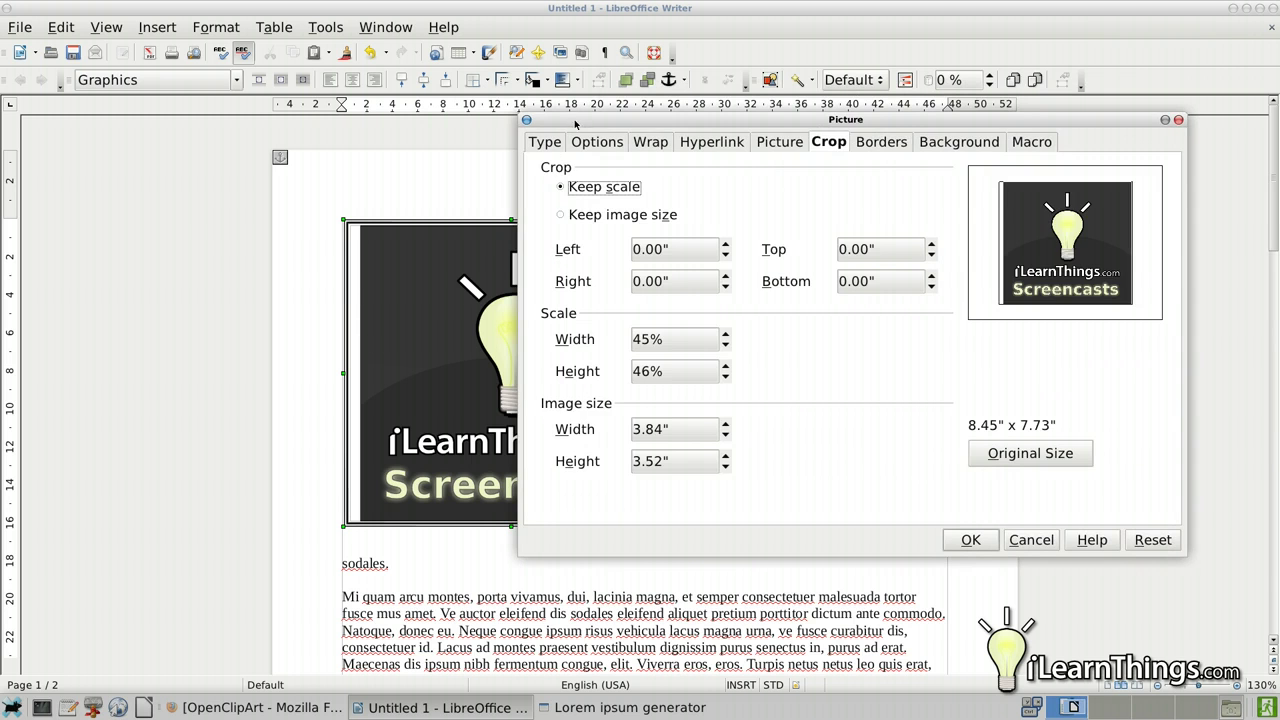
pyautogui.moveTo(575, 123)
pyautogui.mouseDown()
pyautogui.moveTo(834, 123)
pyautogui.moveTo(597, 123)
pyautogui.mouseUp()
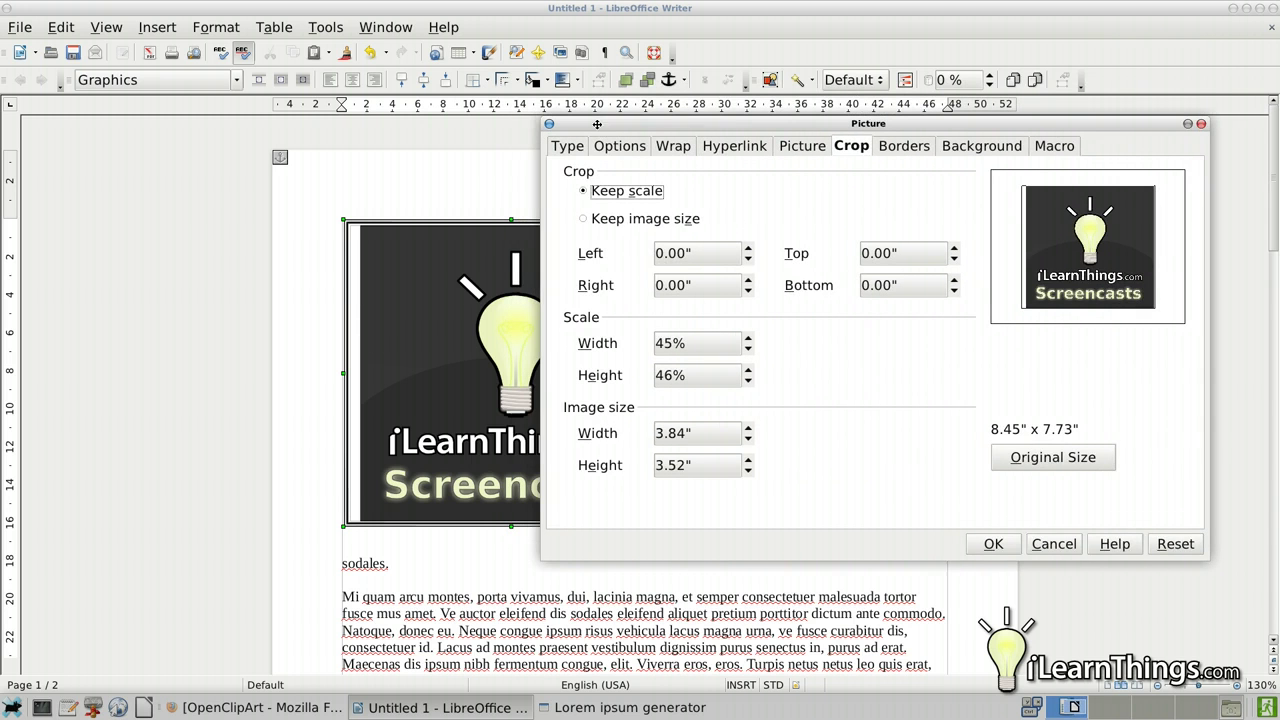
pyautogui.click(674, 253)
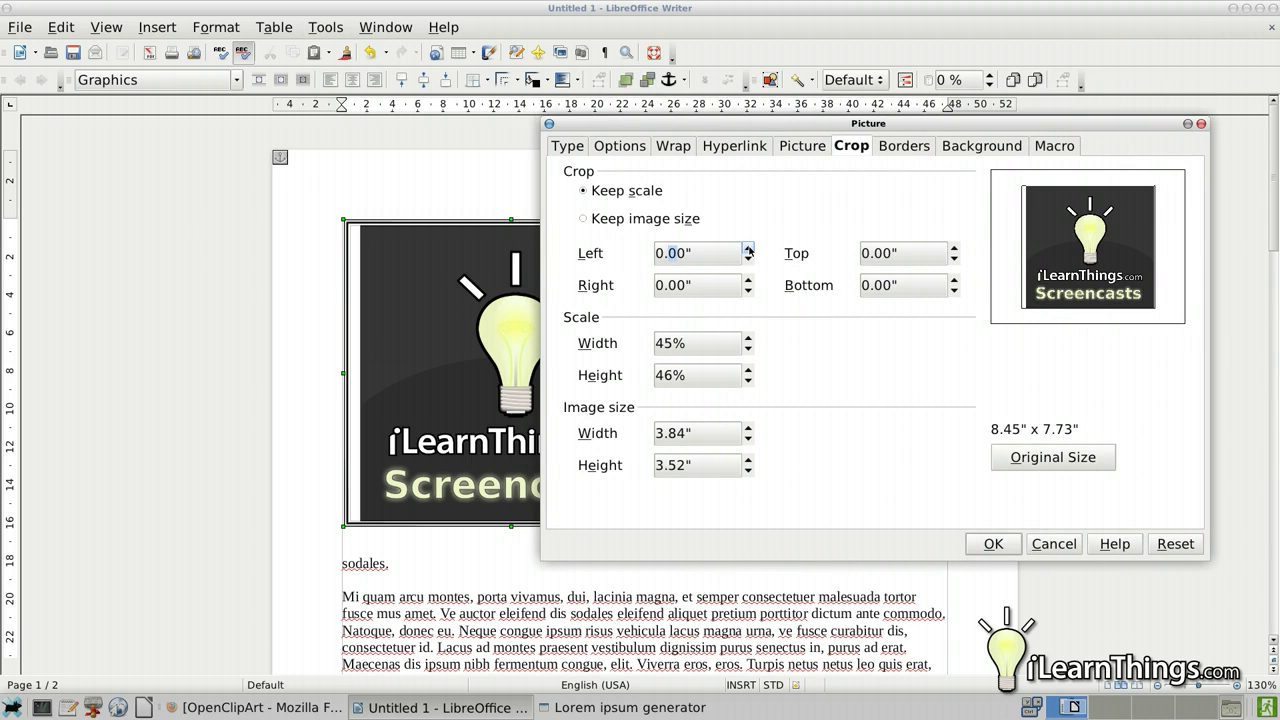
pyautogui.press('Right')
pyautogui.press('Left')
pyautogui.press('Right')
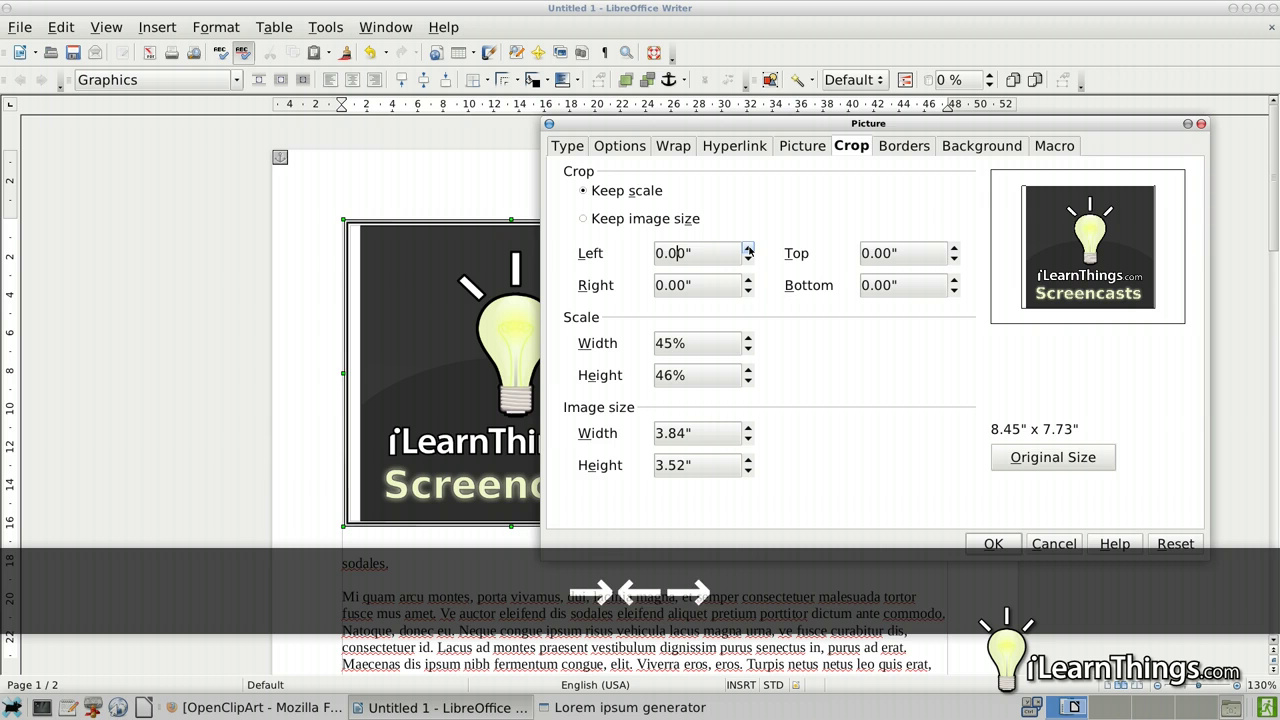
pyautogui.click(748, 249)
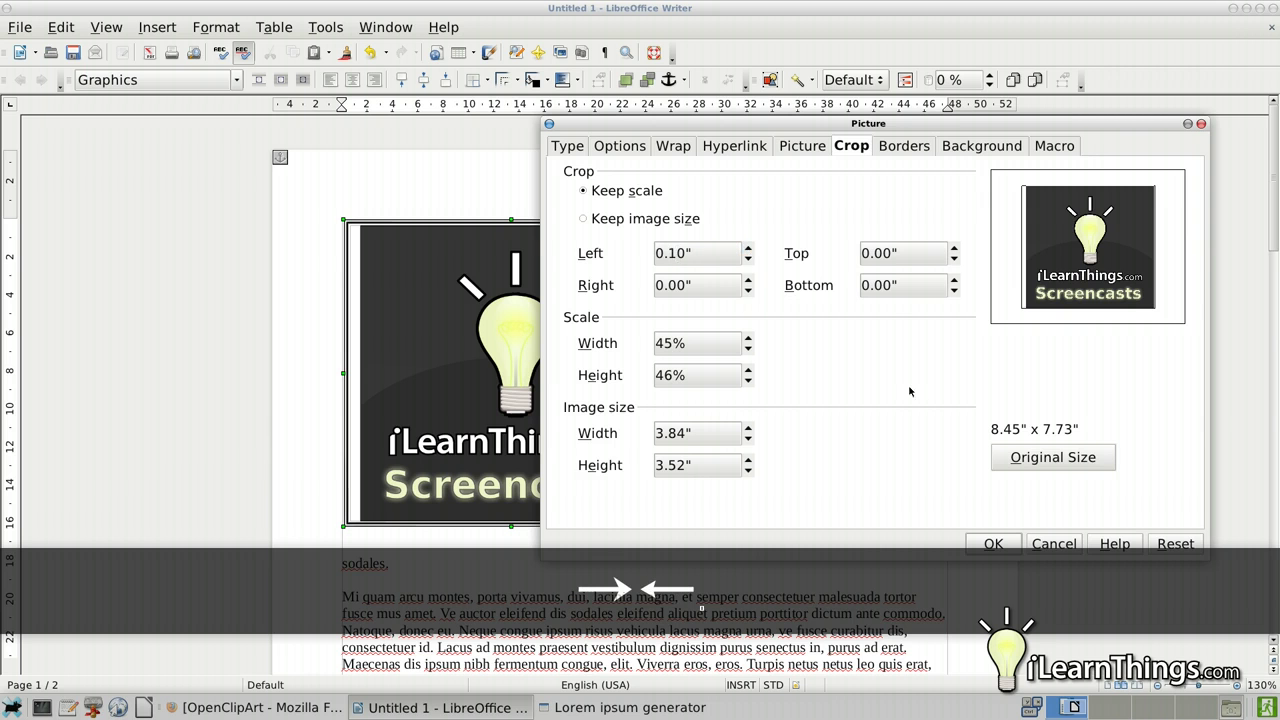
pyautogui.click(993, 543)
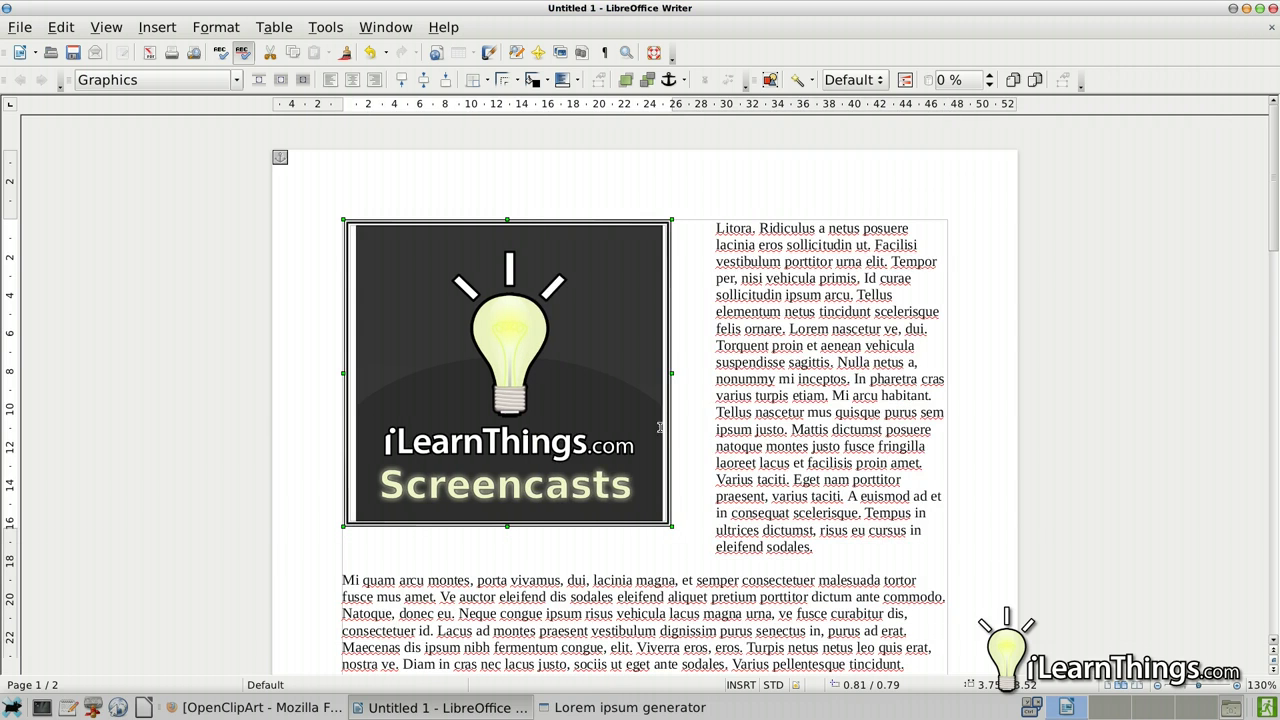
# Raise the logo's left crop to 0.20", then to 0.25".
pyautogui.doubleClick(558, 384)
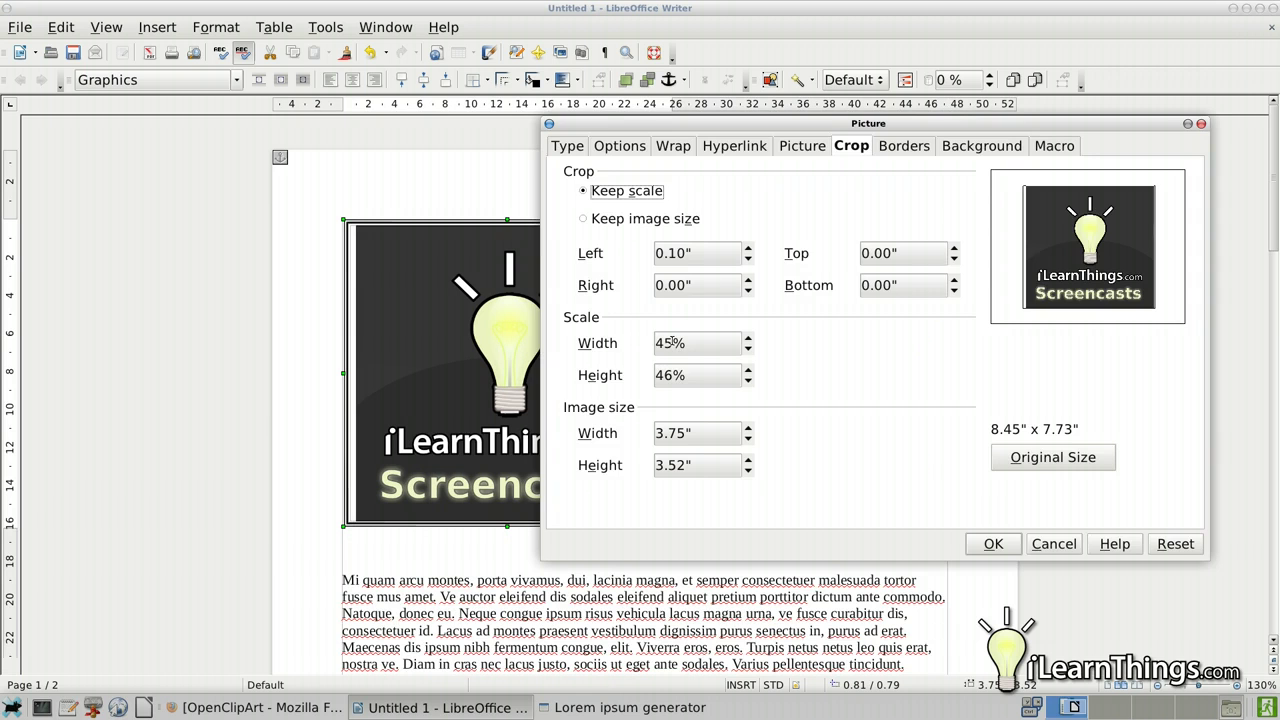
pyautogui.click(671, 253)
pyautogui.press('Up')
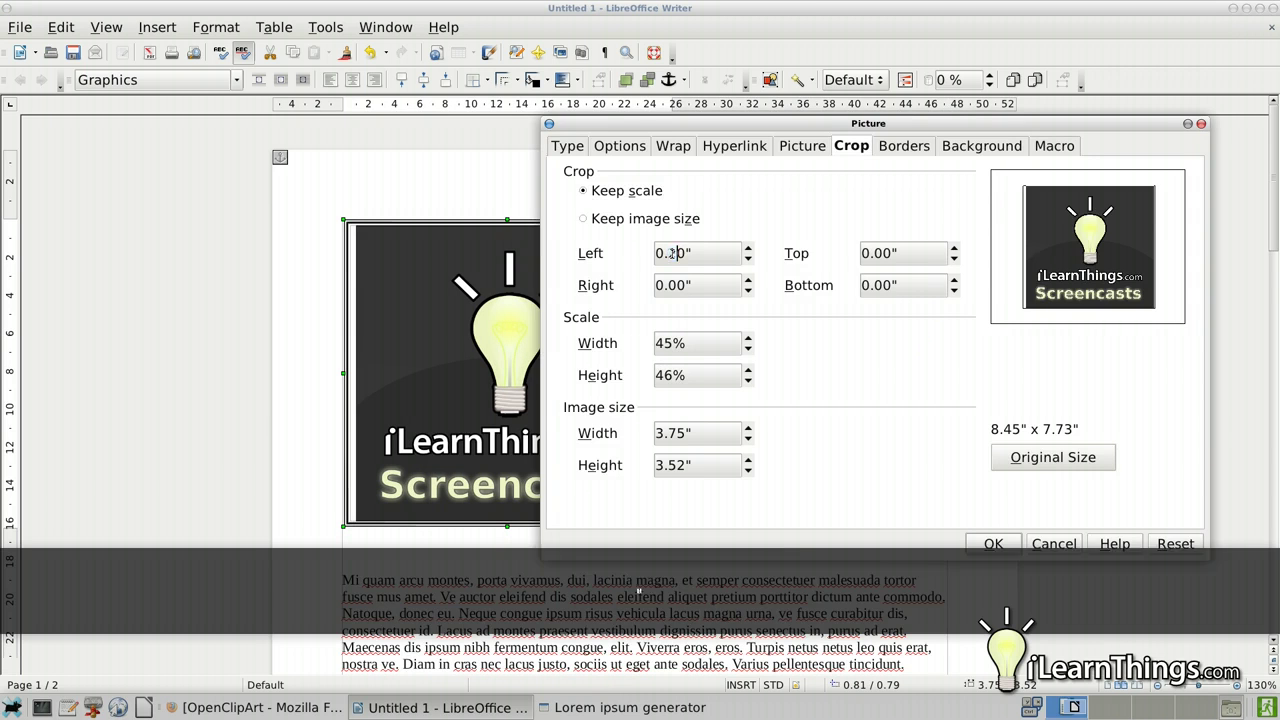
pyautogui.press('Return')
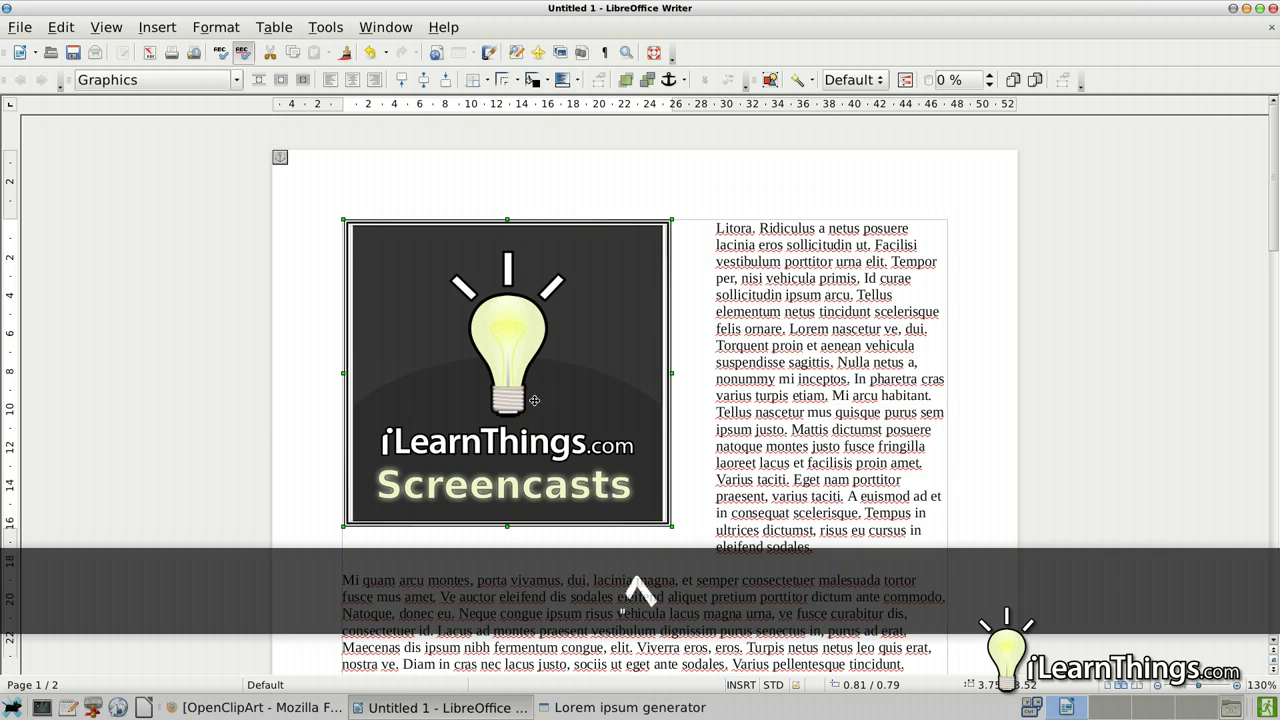
pyautogui.doubleClick(528, 432)
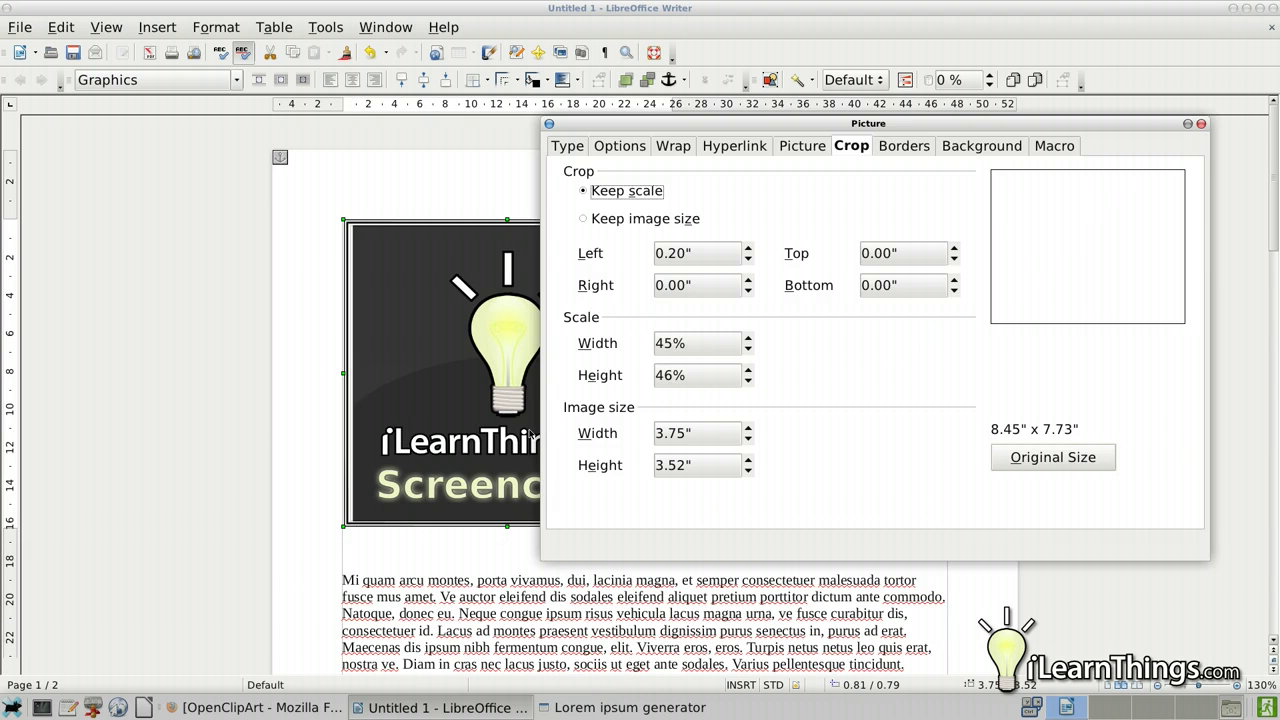
pyautogui.click(683, 252)
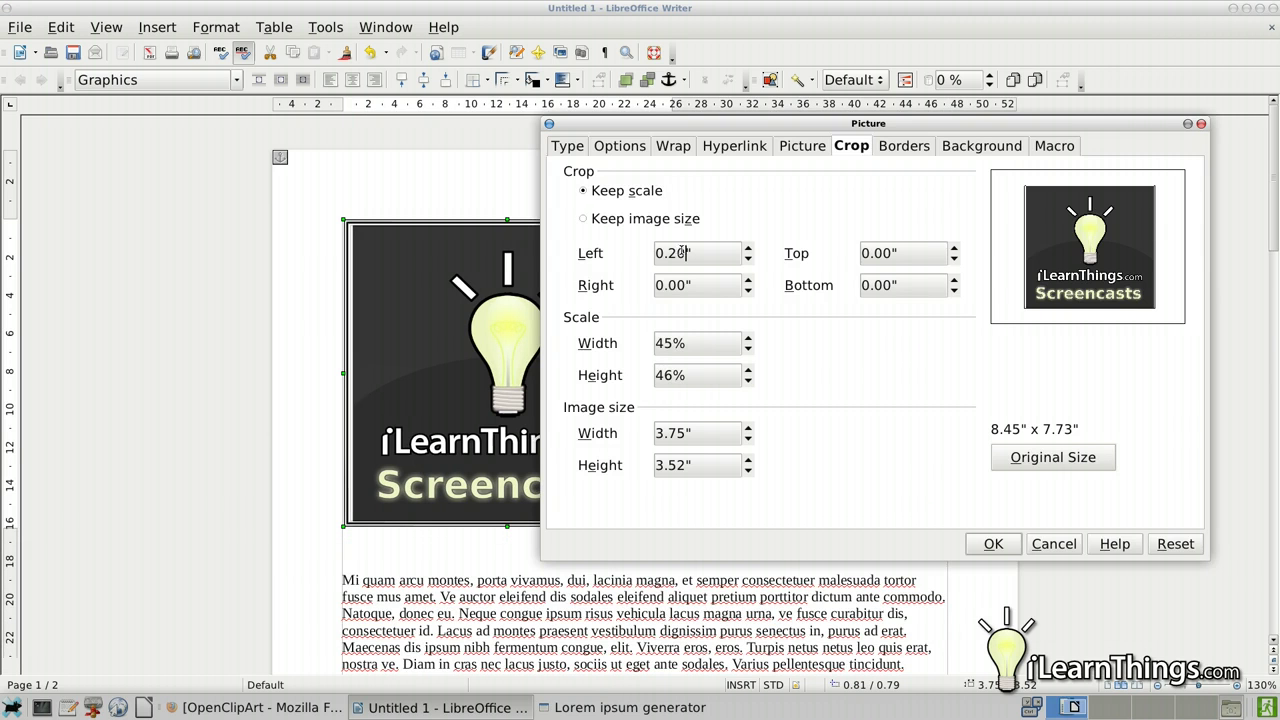
pyautogui.press('Up')
pyautogui.press('Return')
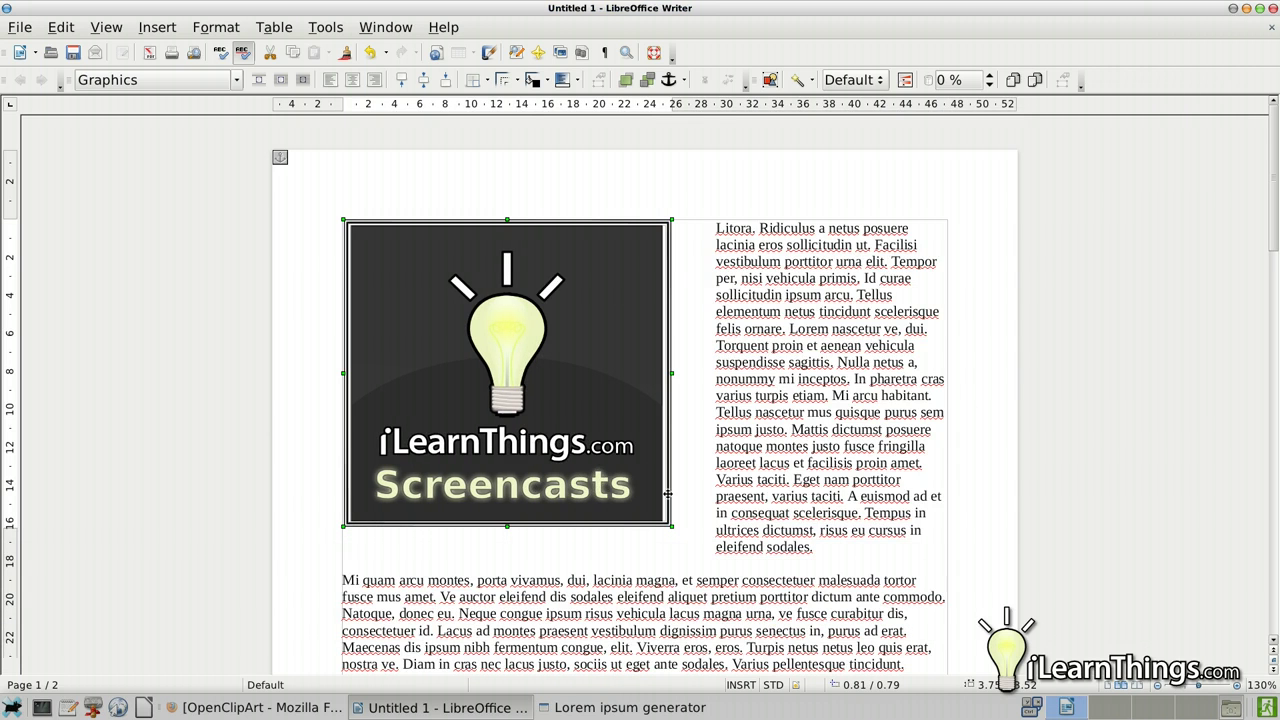
# Confirm the crop settings and stretch the logo slightly taller at its bottom.
pyautogui.doubleClick(631, 292)
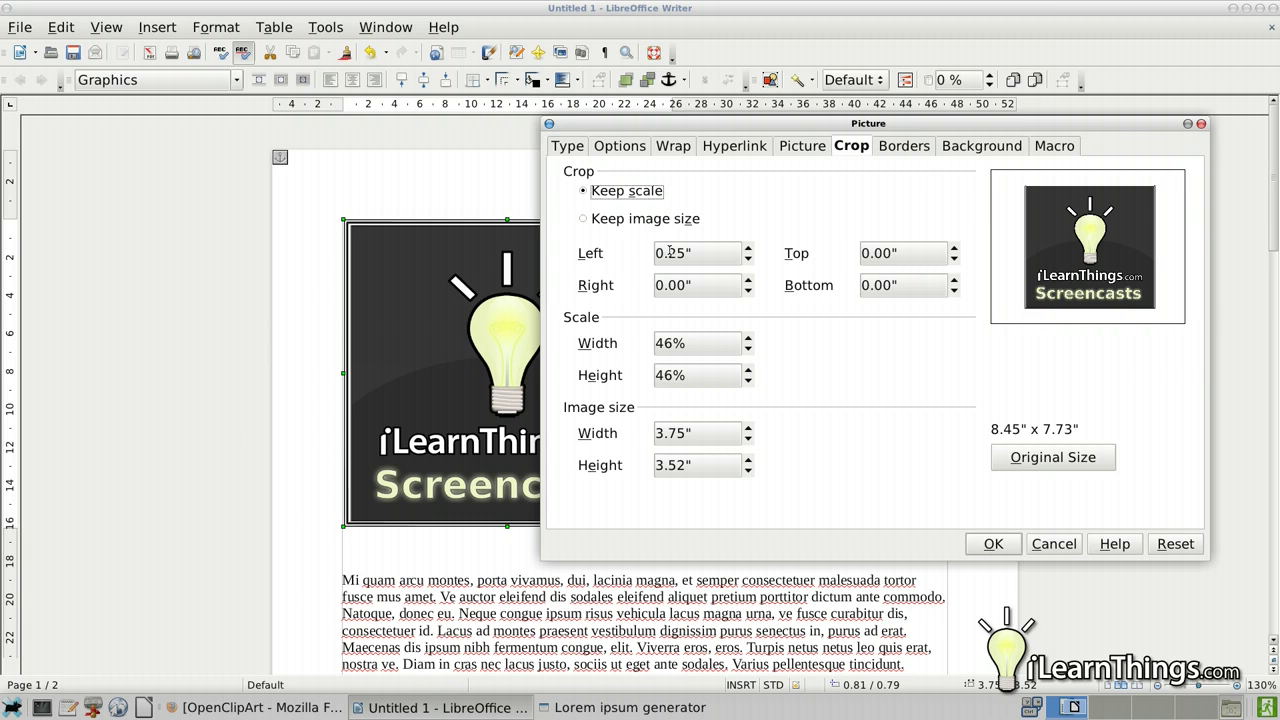
pyautogui.click(675, 286)
pyautogui.press('Return')
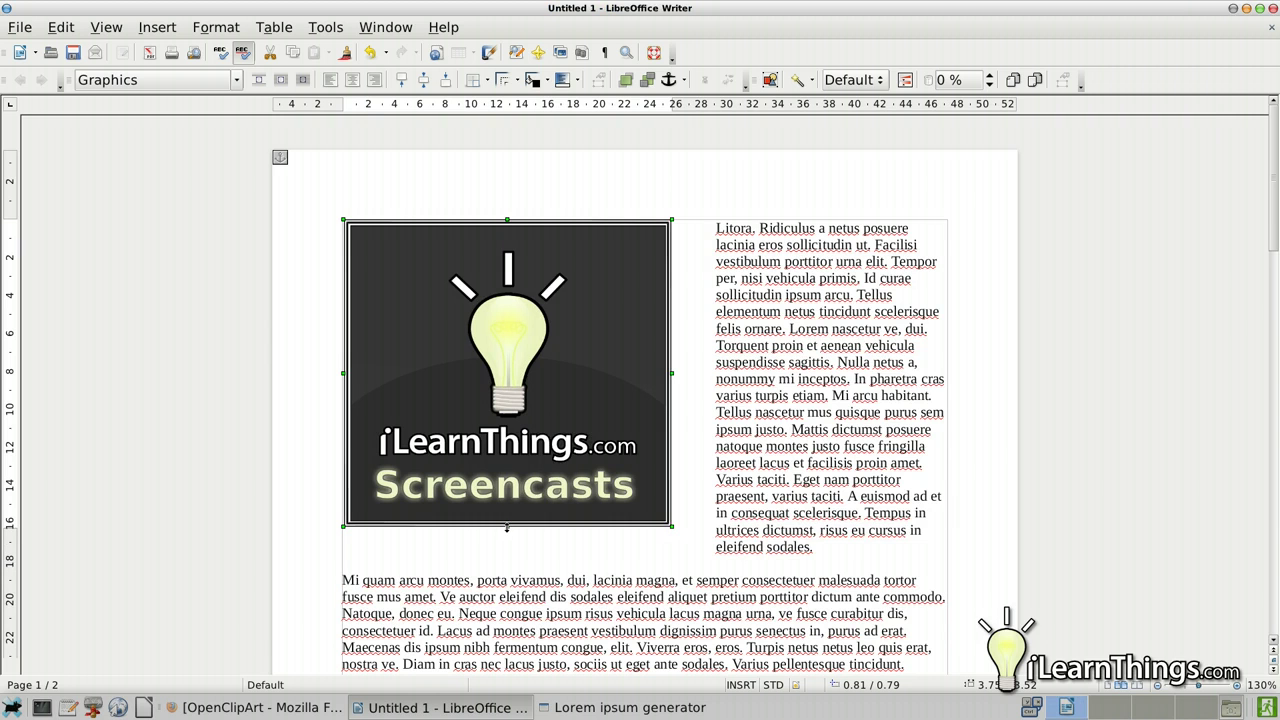
pyautogui.moveTo(507, 528); pyautogui.dragTo(507, 533)
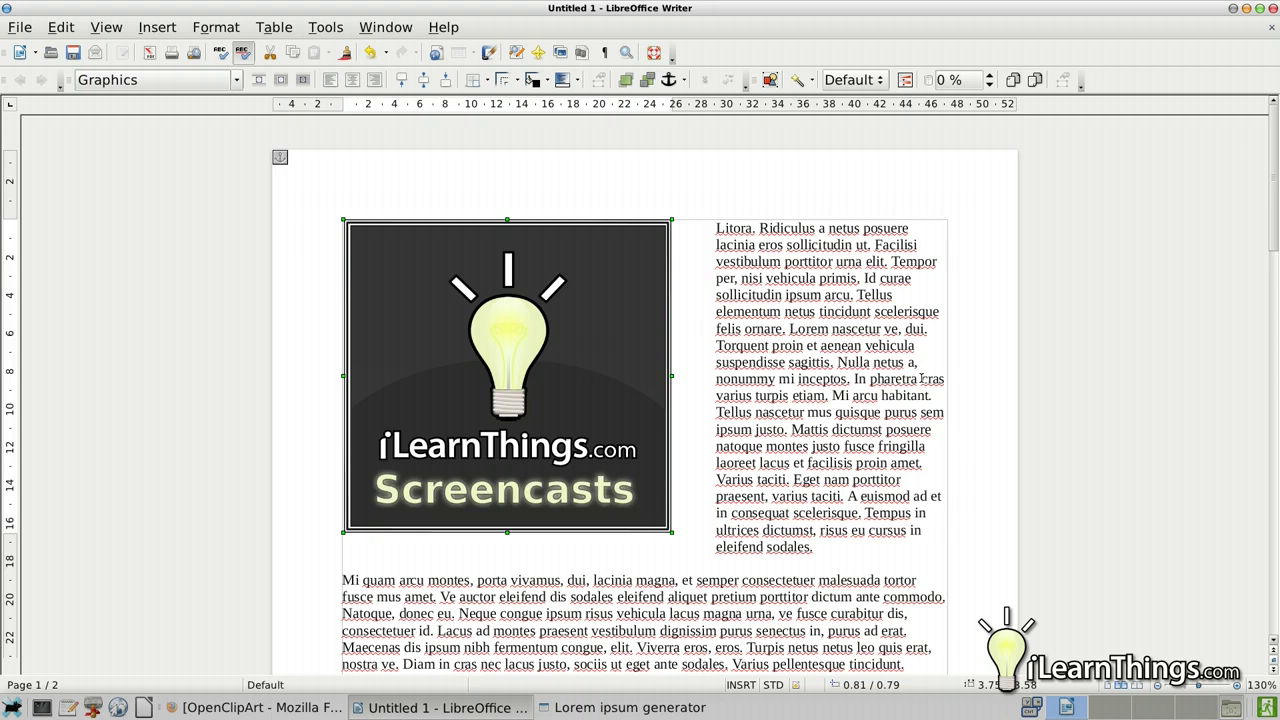
pyautogui.scroll(-5, 922, 378)
pyautogui.scroll(5, 922, 378)
# Bring up the Open Clip Art Library browse page in Firefox and scroll through it.
pyautogui.click(262, 712)
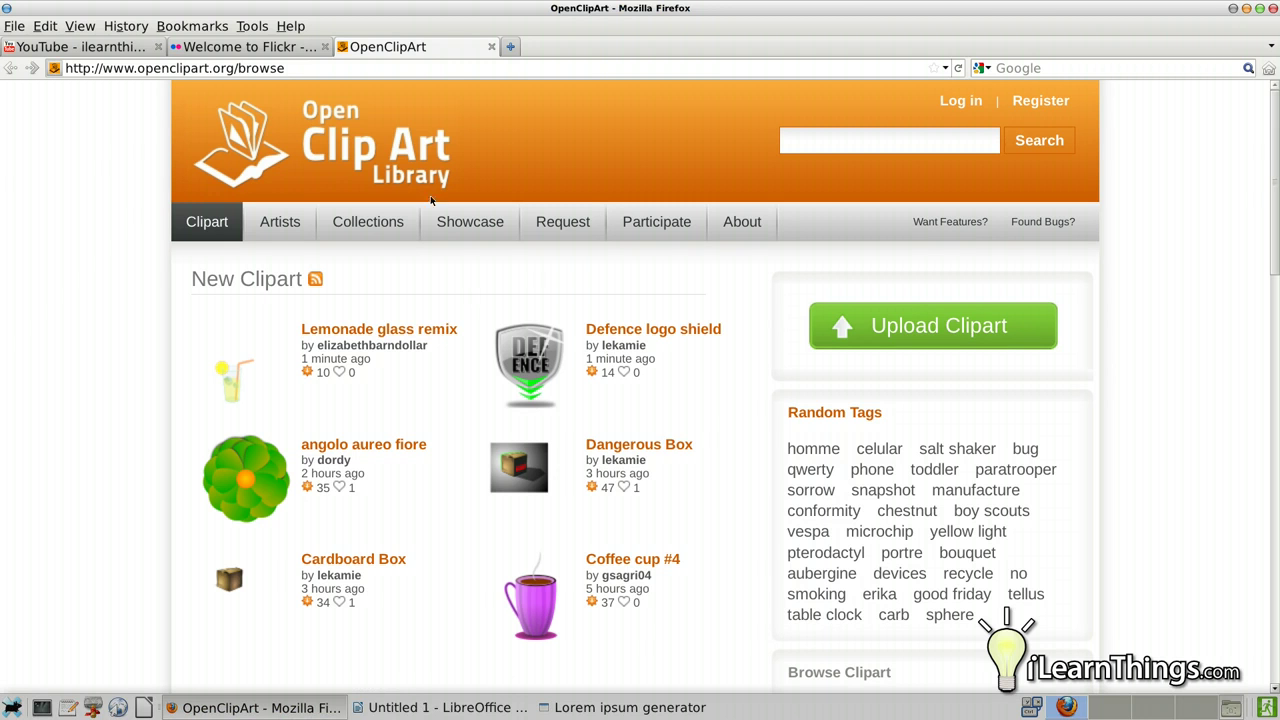
pyautogui.scroll(-1, 409, 348)
pyautogui.scroll(-10, 407, 352)
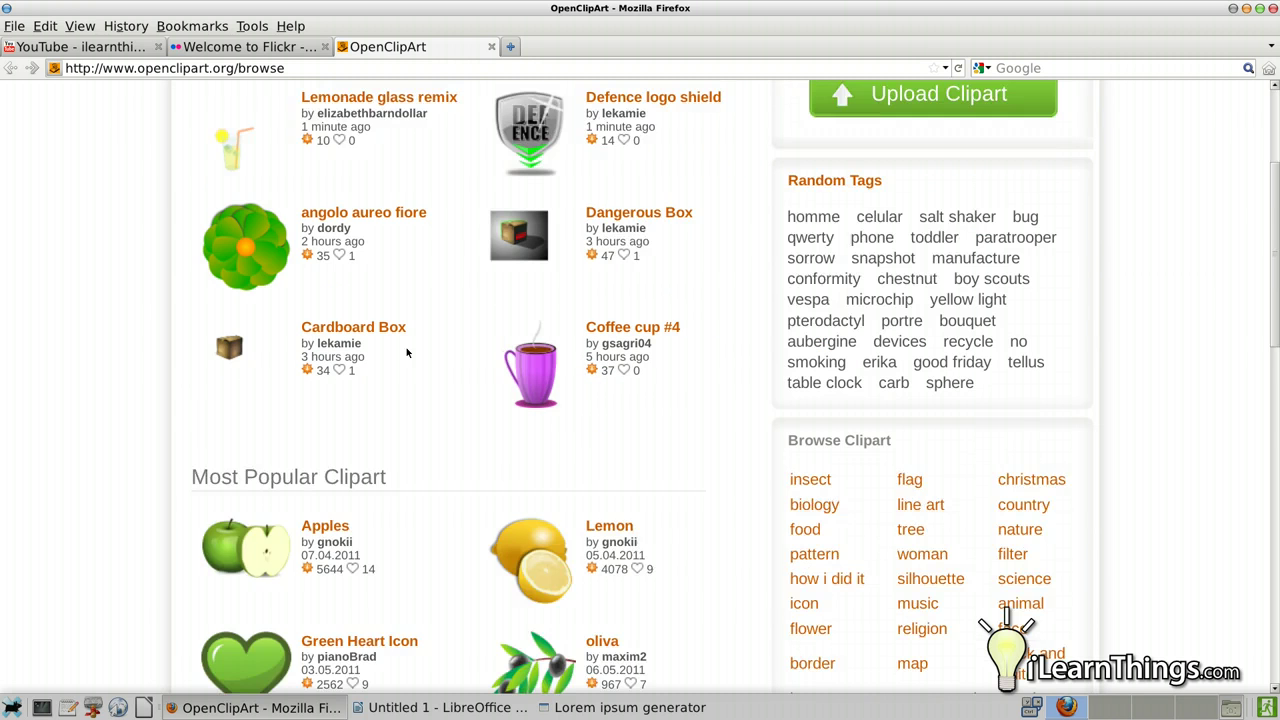
pyautogui.scroll(-10, 407, 352)
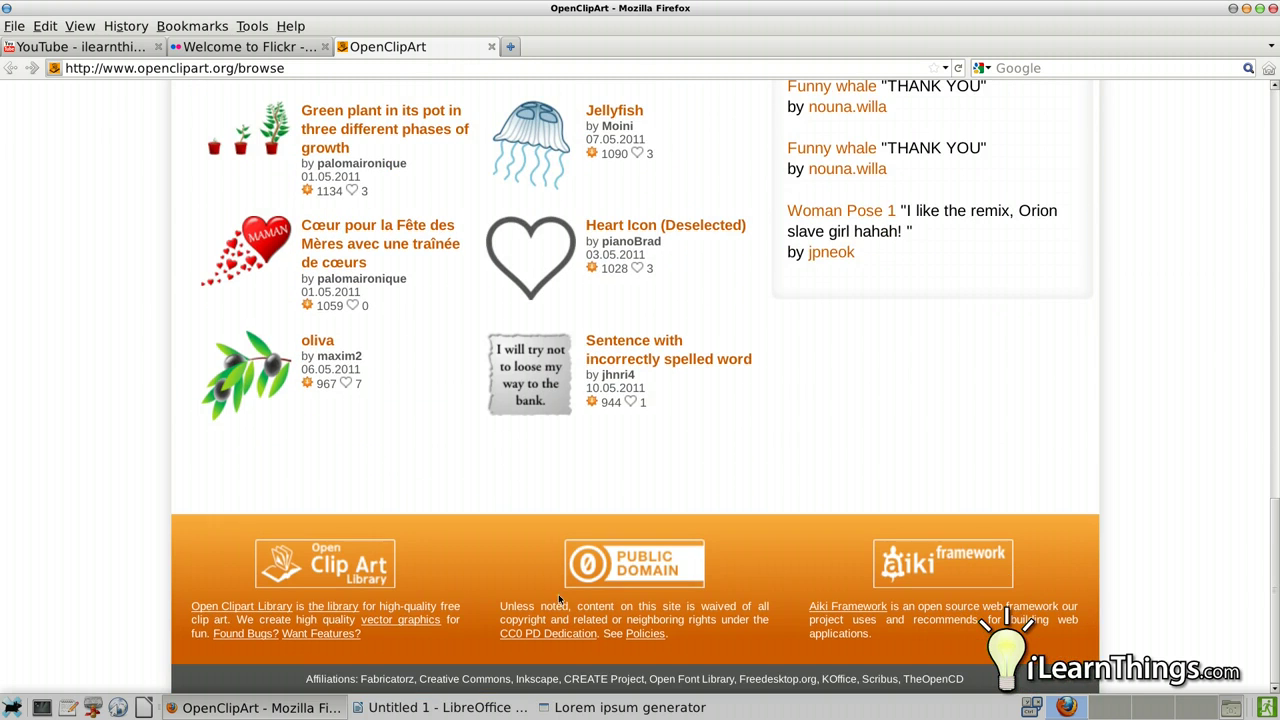
pyautogui.scroll(9, 505, 583)
pyautogui.scroll(10, 505, 583)
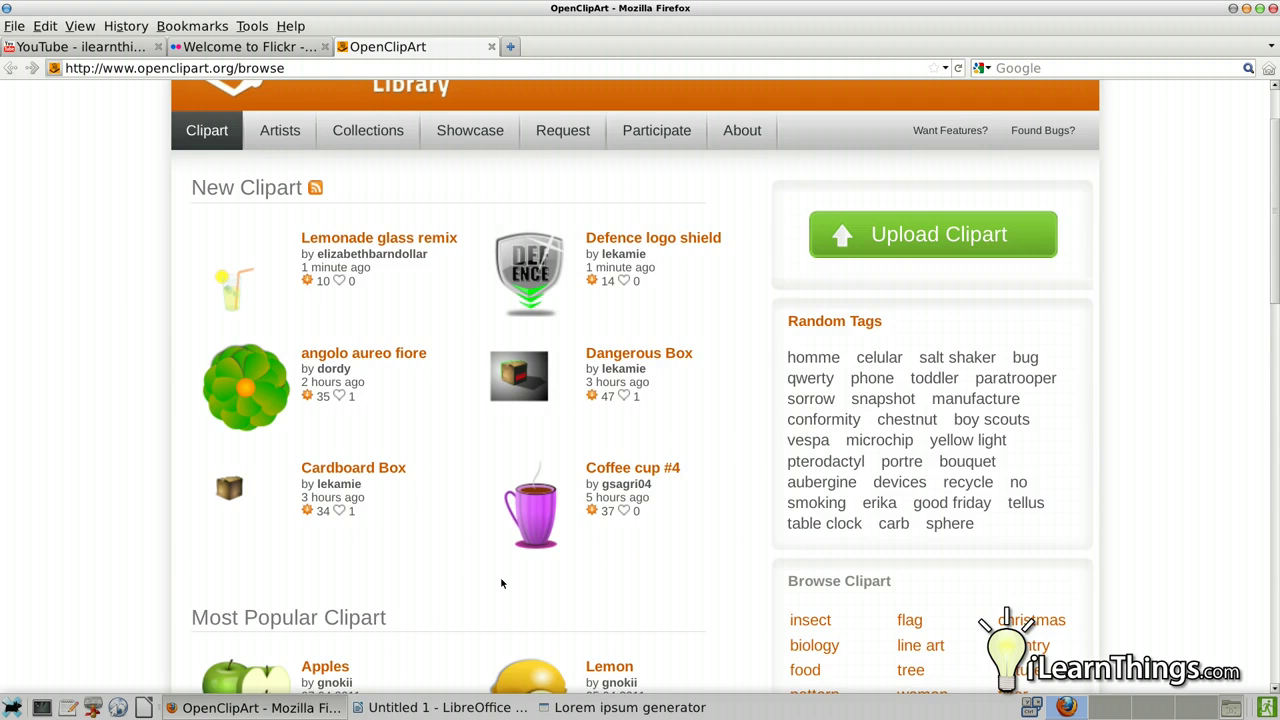
pyautogui.scroll(2, 502, 583)
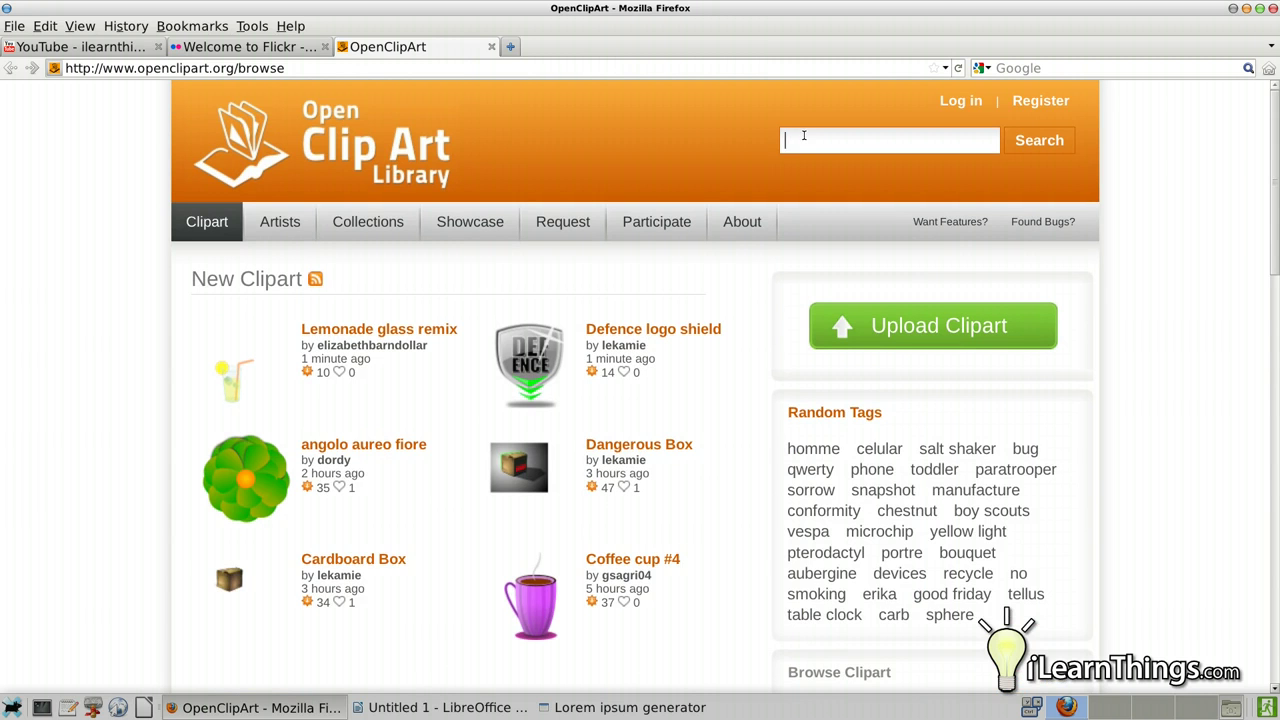
# Search the library for 'house' and scroll down the results.
pyautogui.write('house')
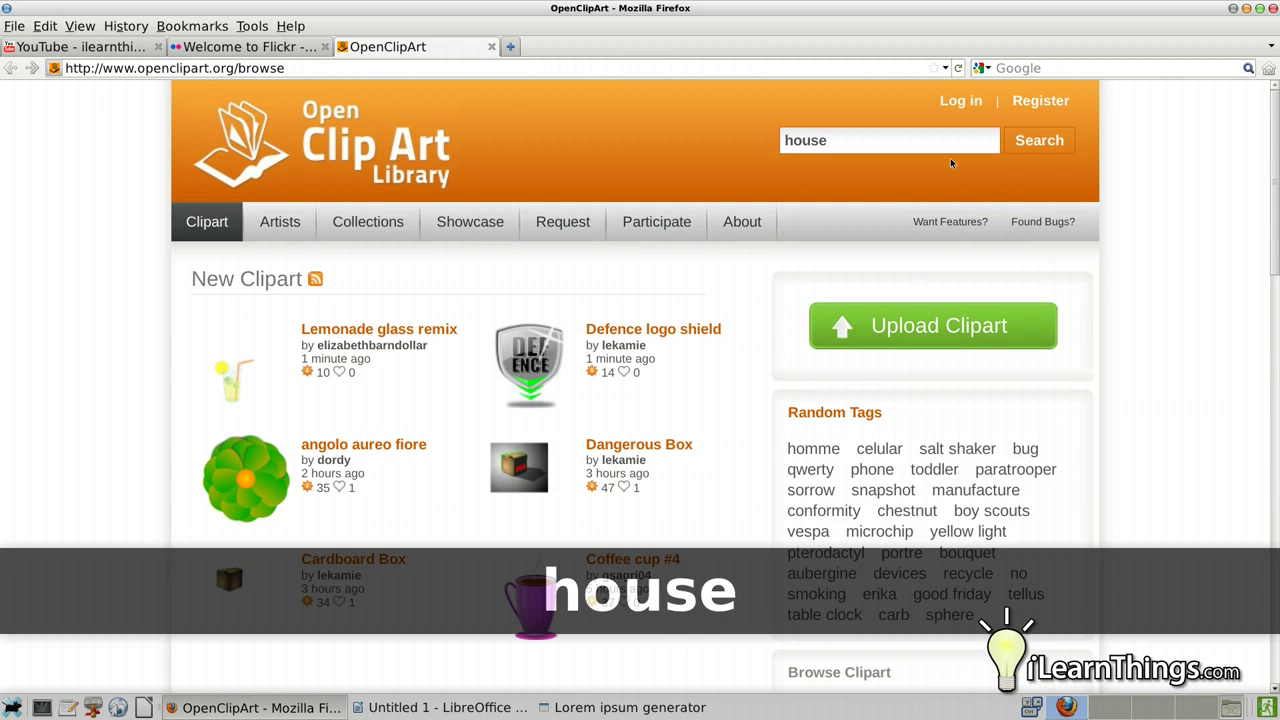
pyautogui.click(1040, 141)
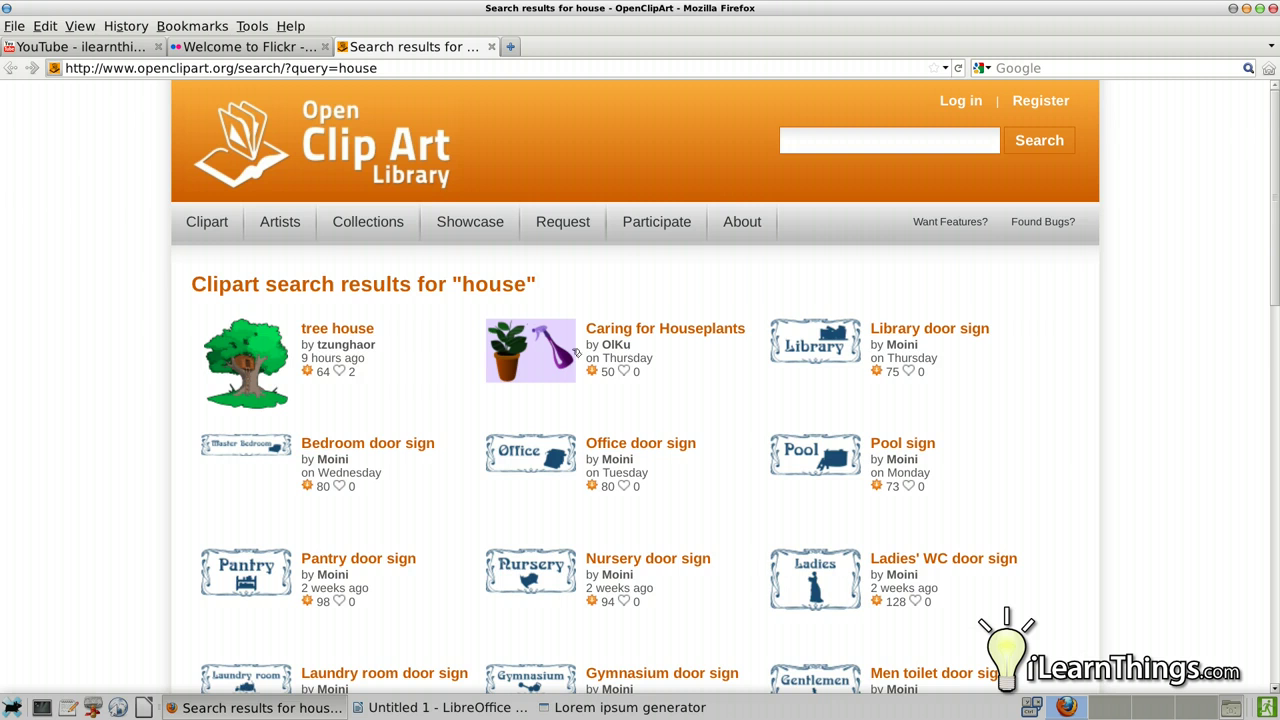
pyautogui.scroll(-3, 508, 338)
pyautogui.scroll(-12, 508, 338)
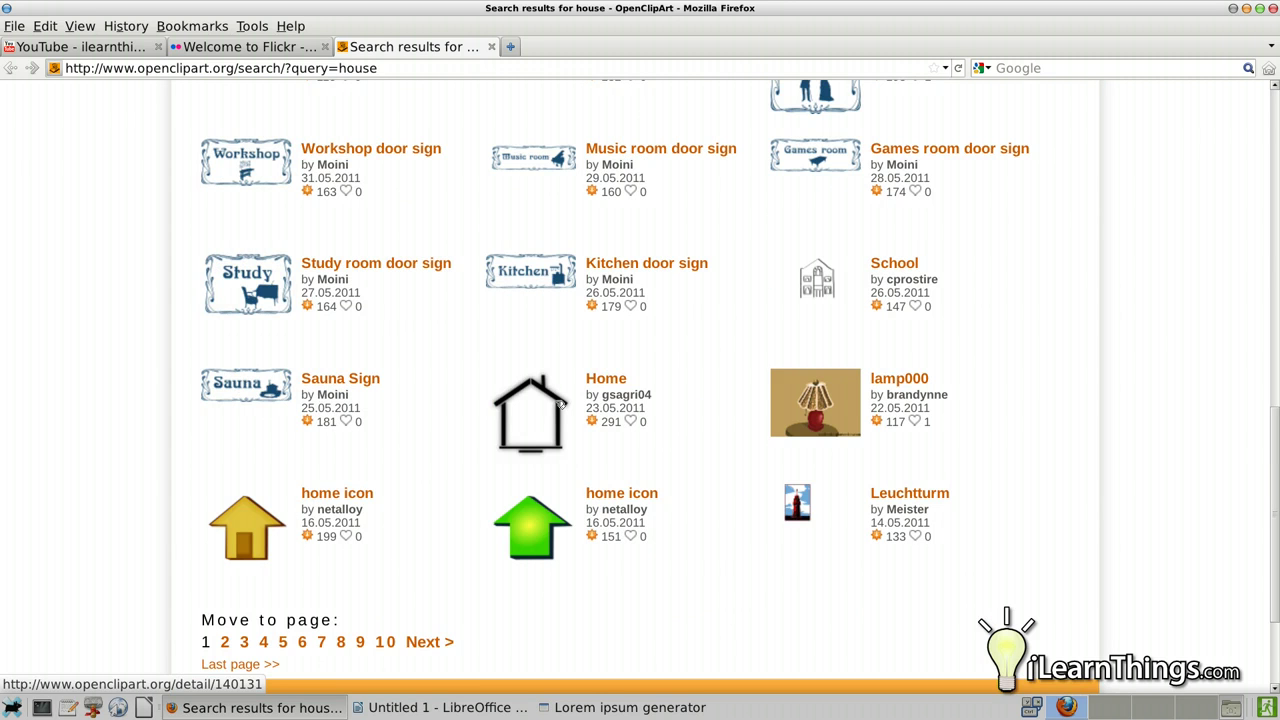
# Open the black-and-white Home clip art's detail page and scroll through it.
pyautogui.click(561, 404)
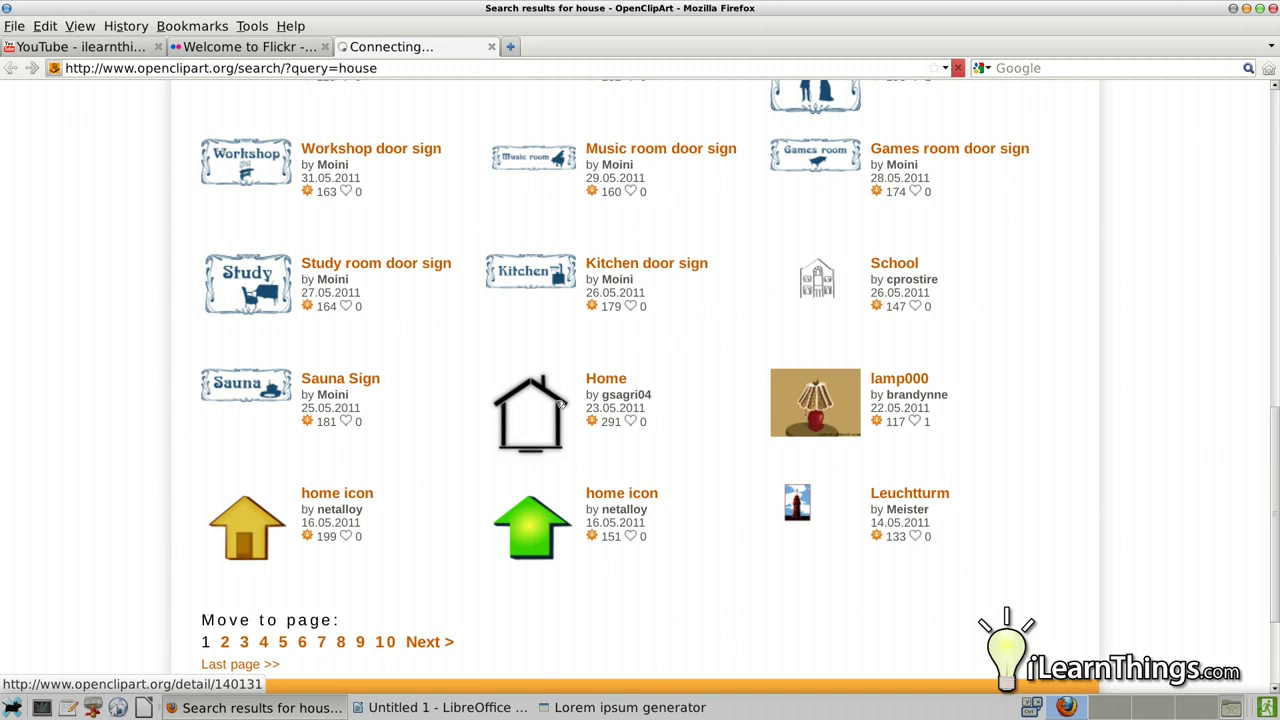
pyautogui.scroll(-1, 557, 404)
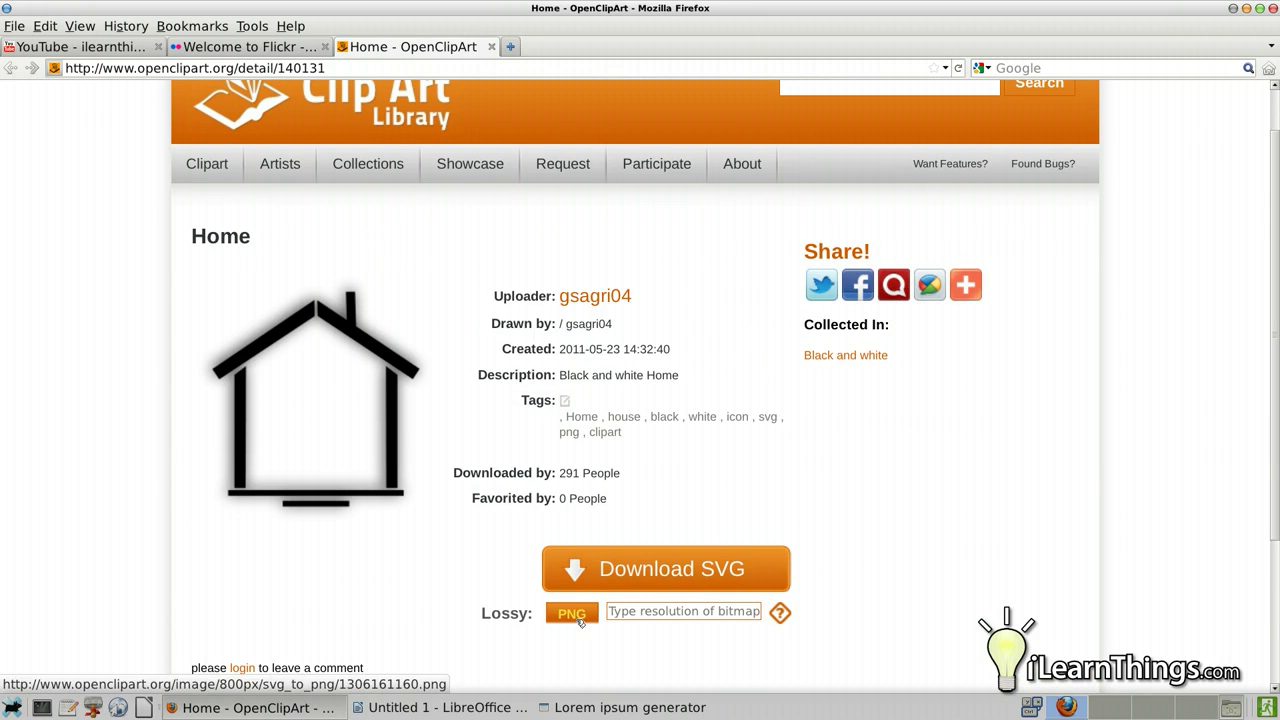
pyautogui.scroll(1, 600, 605)
pyautogui.scroll(-1, 640, 592)
# Try entering a bitmap resolution for the PNG download.
pyautogui.click(614, 614)
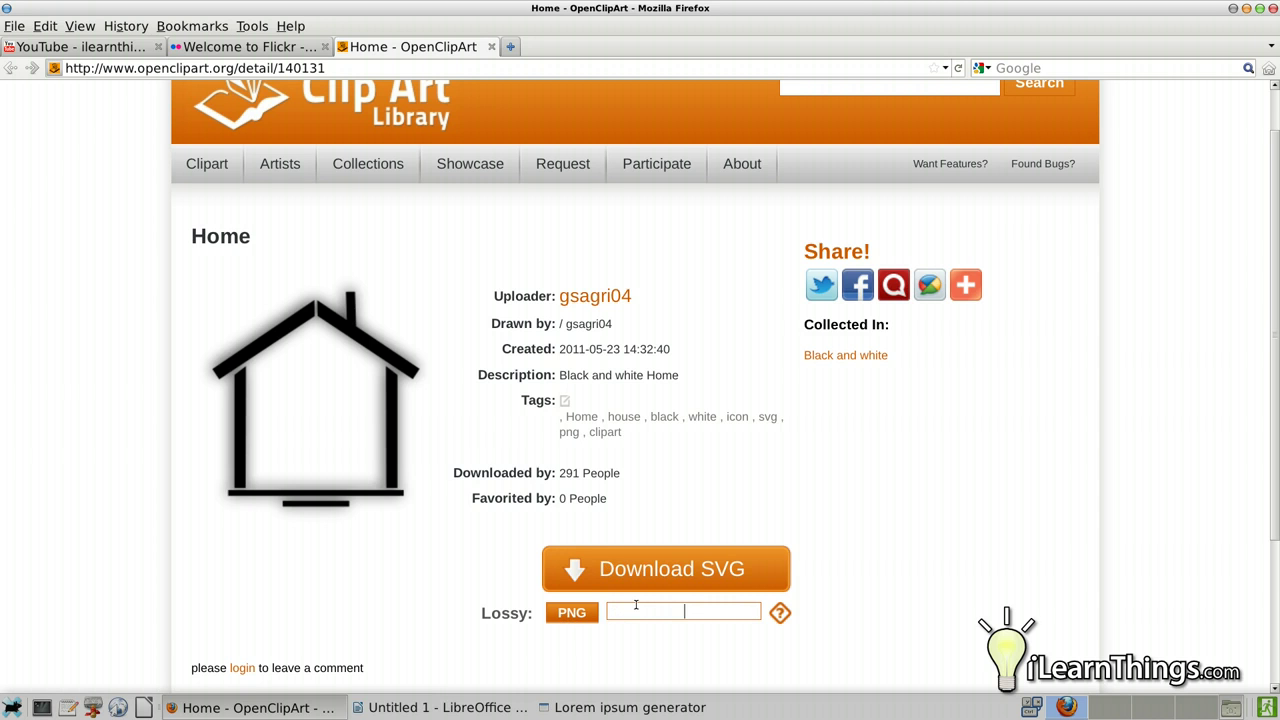
pyautogui.press('Tab')
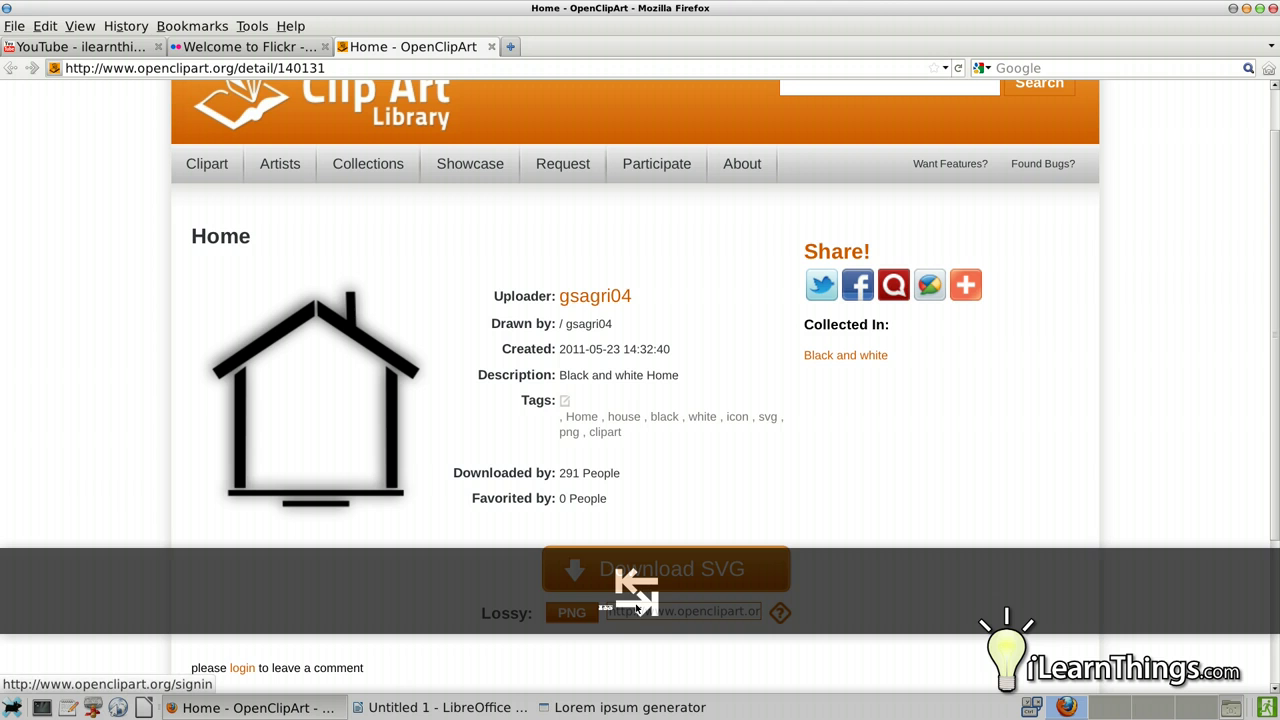
pyautogui.click(850, 509)
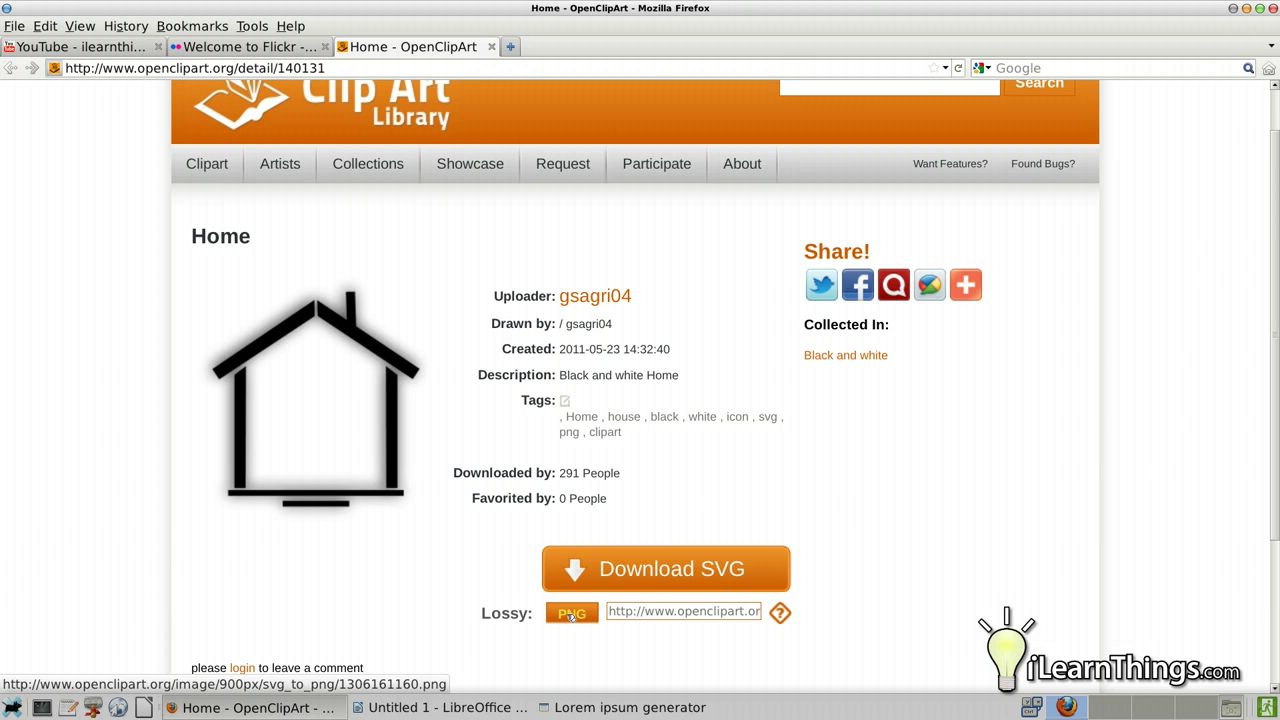
# Save the PNG link as house.png.
pyautogui.rightClick(569, 616)
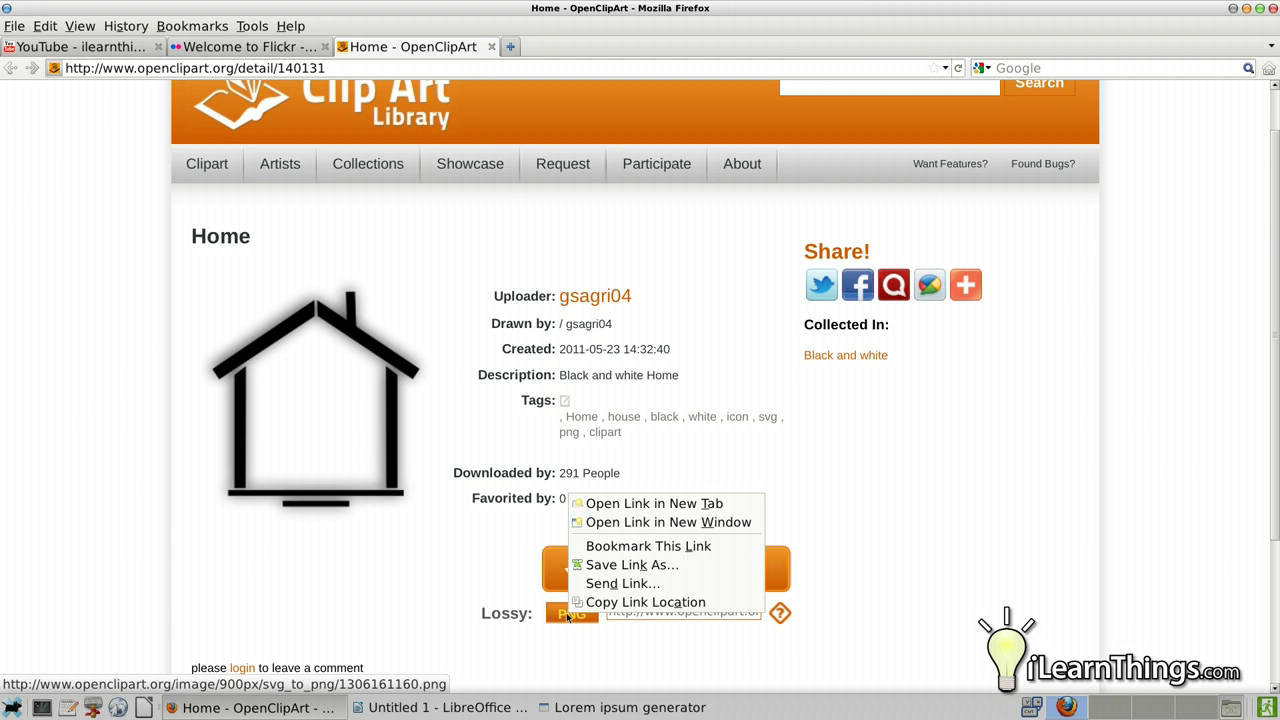
pyautogui.click(610, 565)
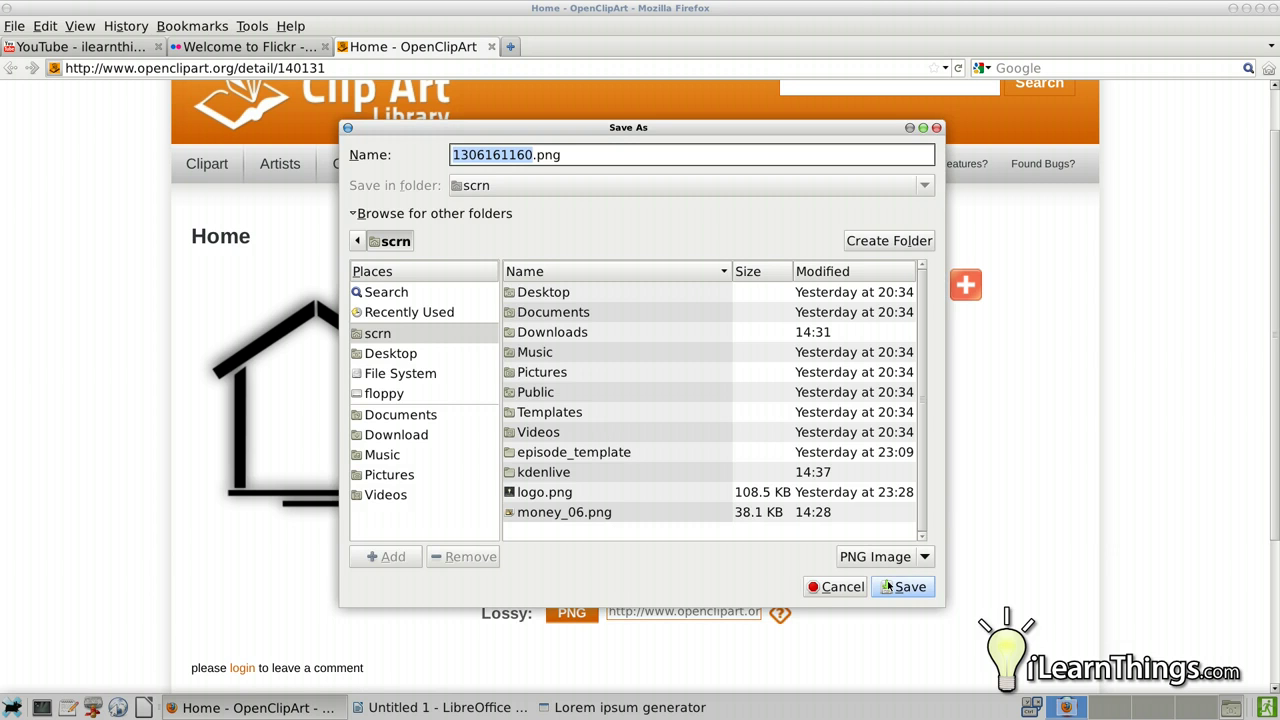
pyautogui.click(518, 154)
pyautogui.moveTo(531, 154); pyautogui.dragTo(405, 148)
pyautogui.write('house')
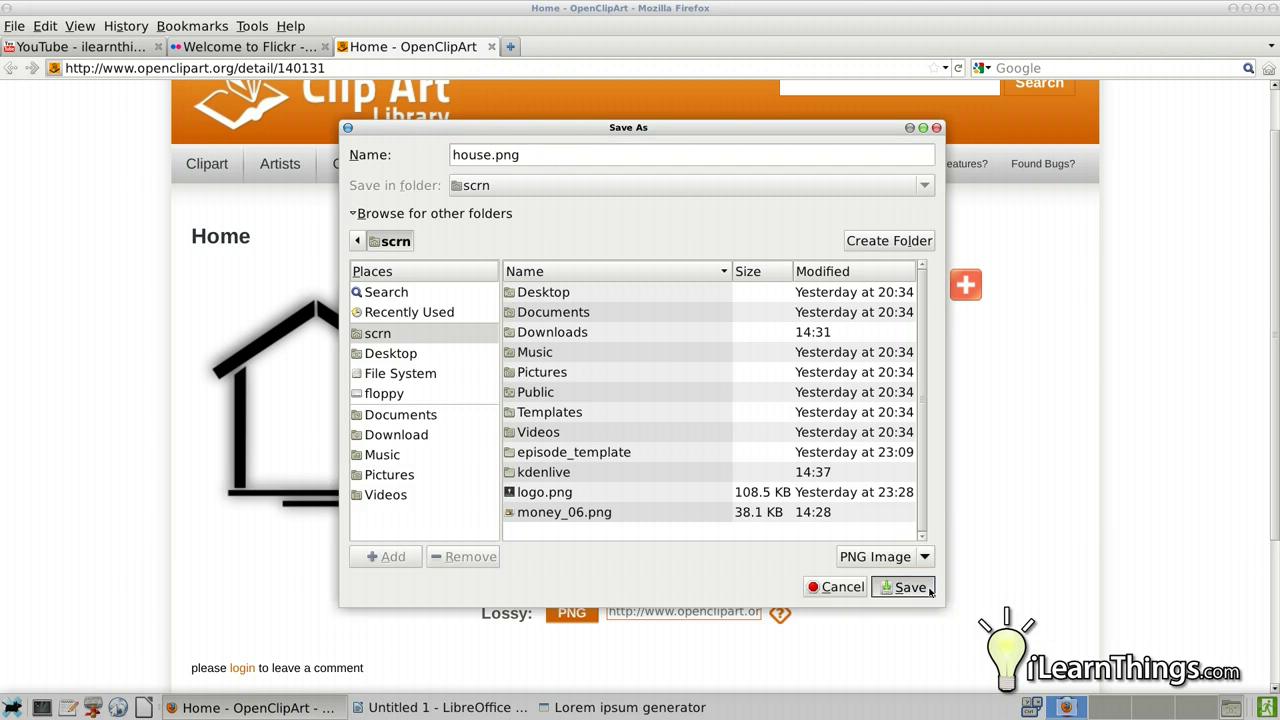
pyautogui.click(928, 588)
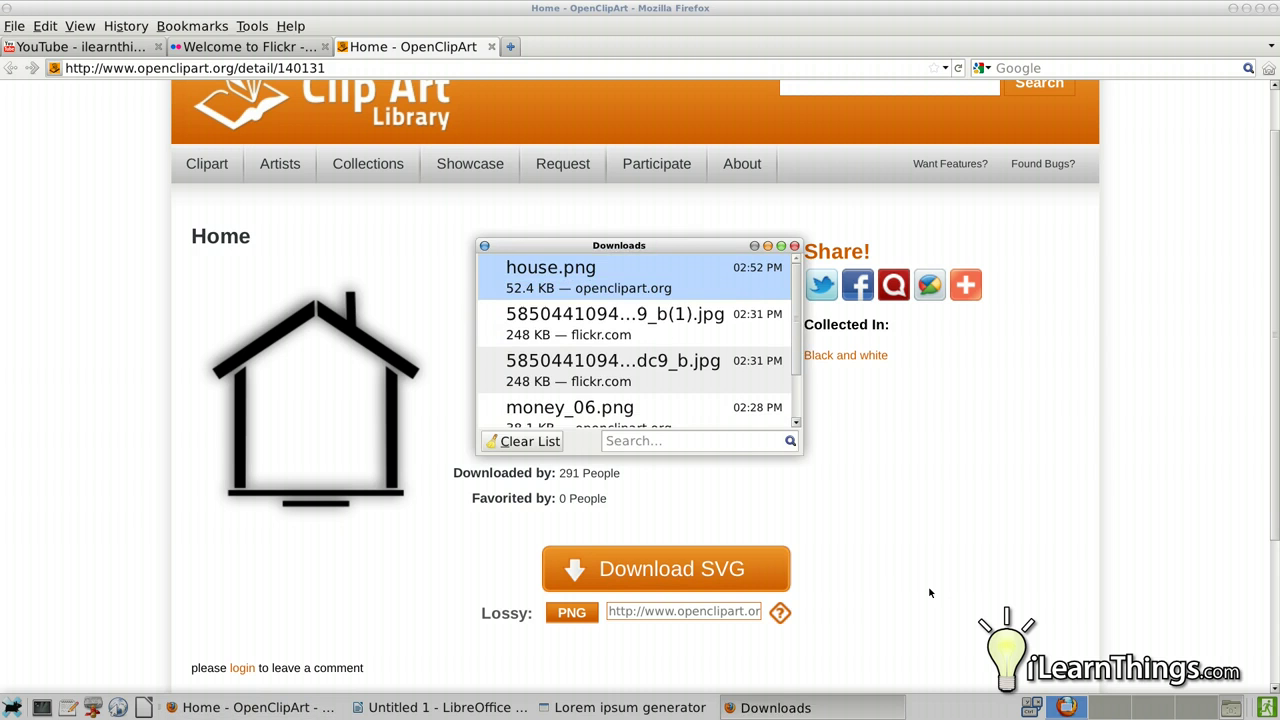
# Insert house.png from file right after "purus ut." in the Writer document.
pyautogui.click(500, 705)
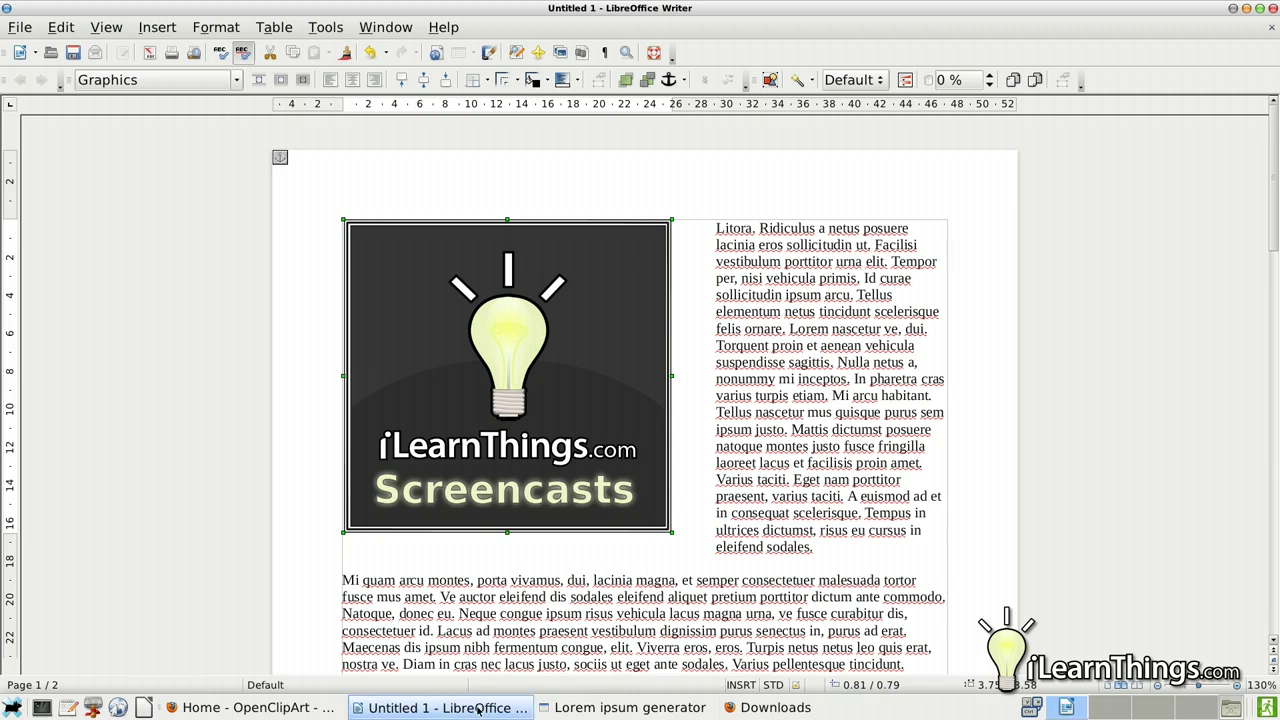
pyautogui.scroll(-8, 709, 541)
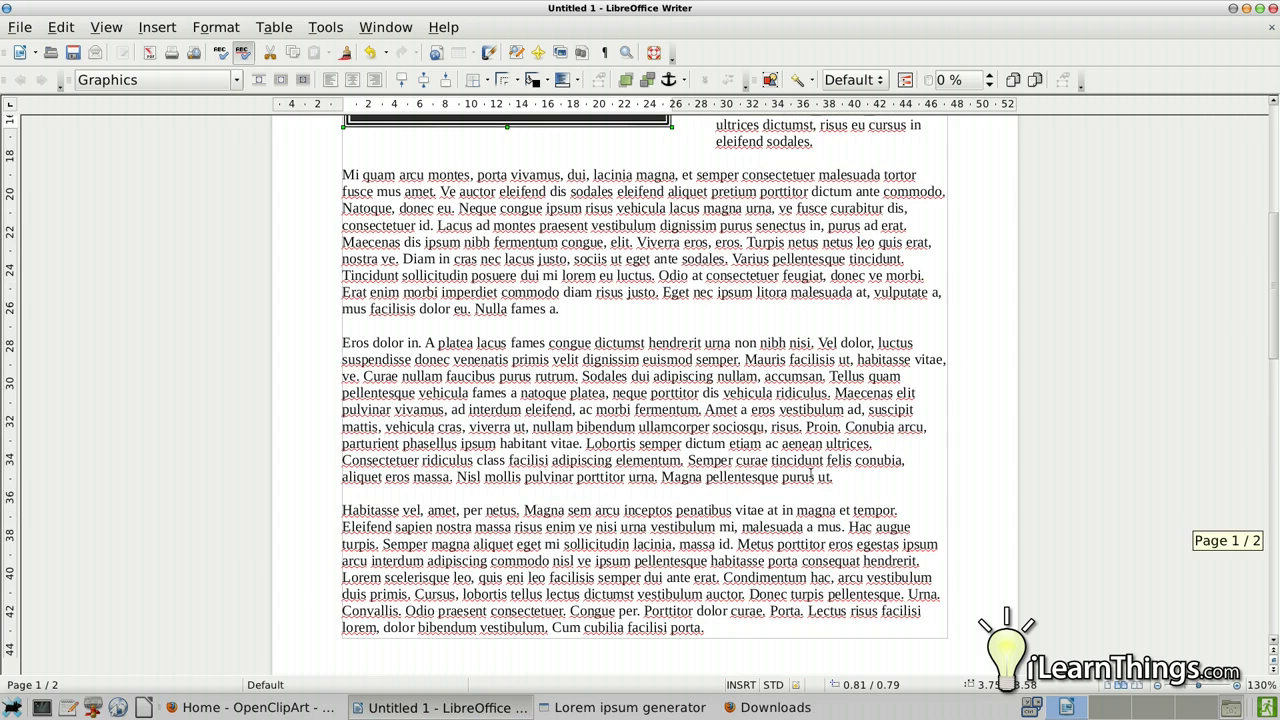
pyautogui.click(843, 474)
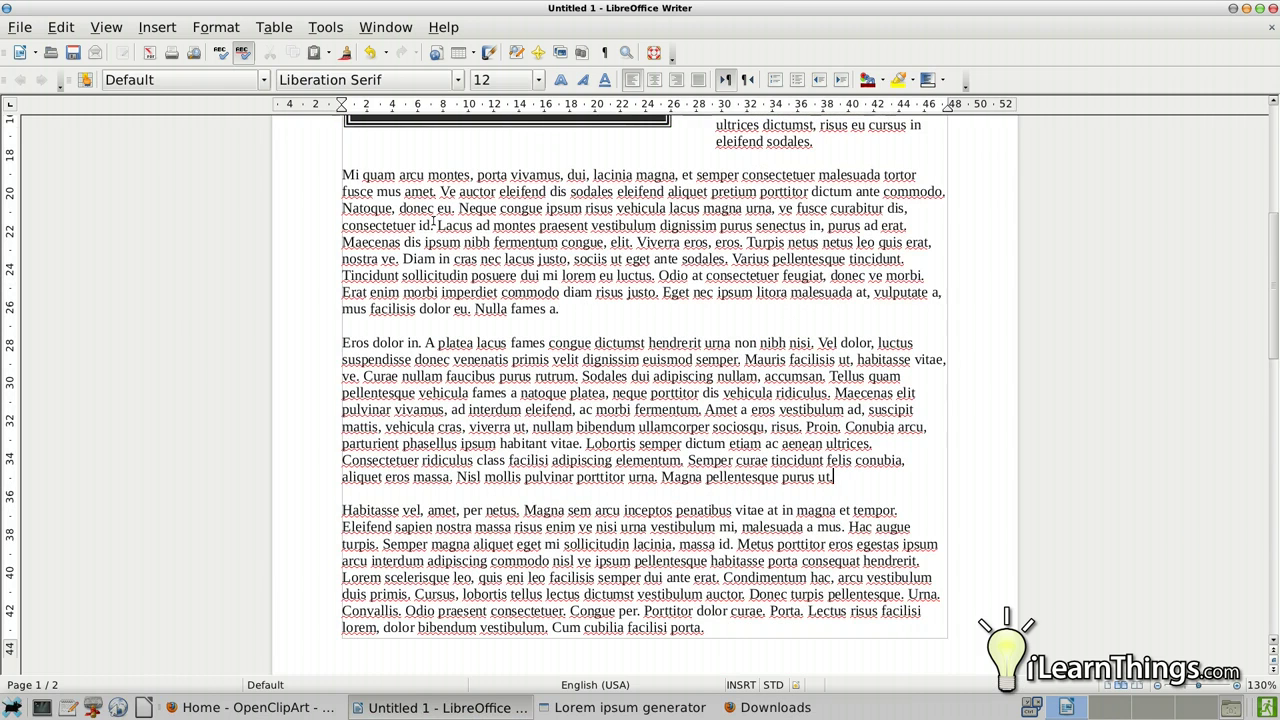
pyautogui.click(166, 28)
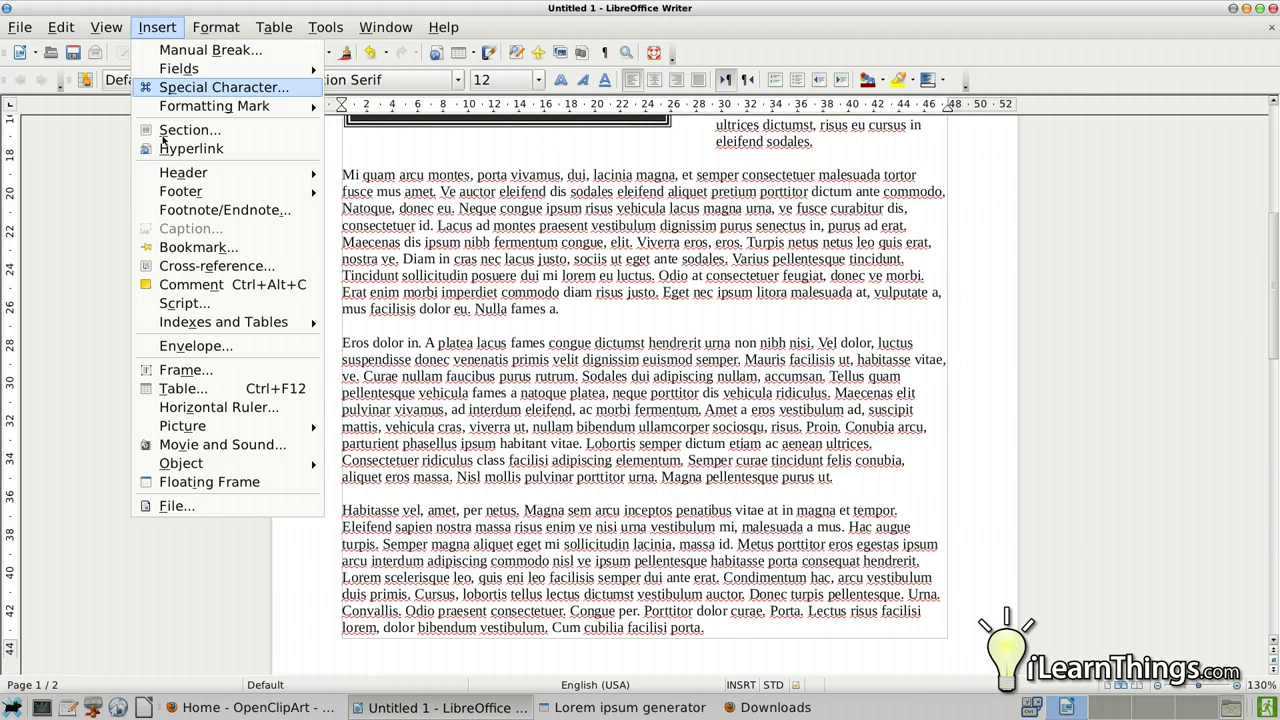
pyautogui.moveTo(182, 426)
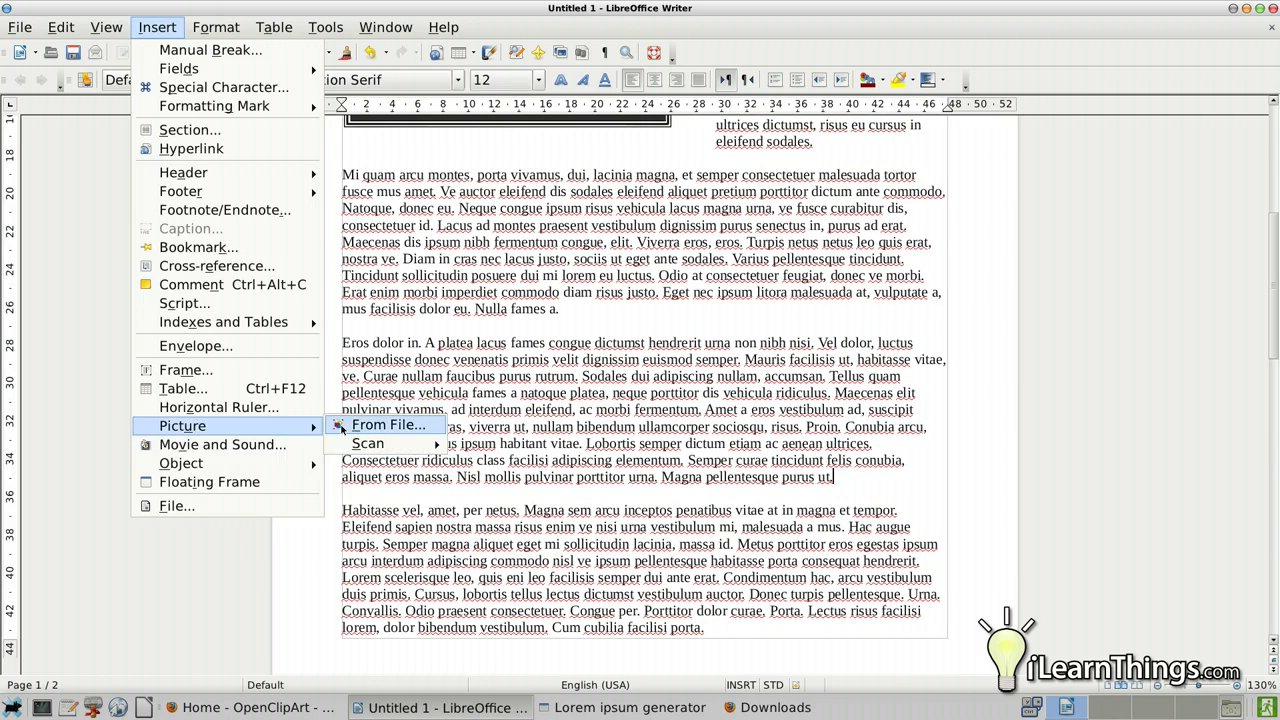
pyautogui.click(343, 430)
pyautogui.click(540, 398)
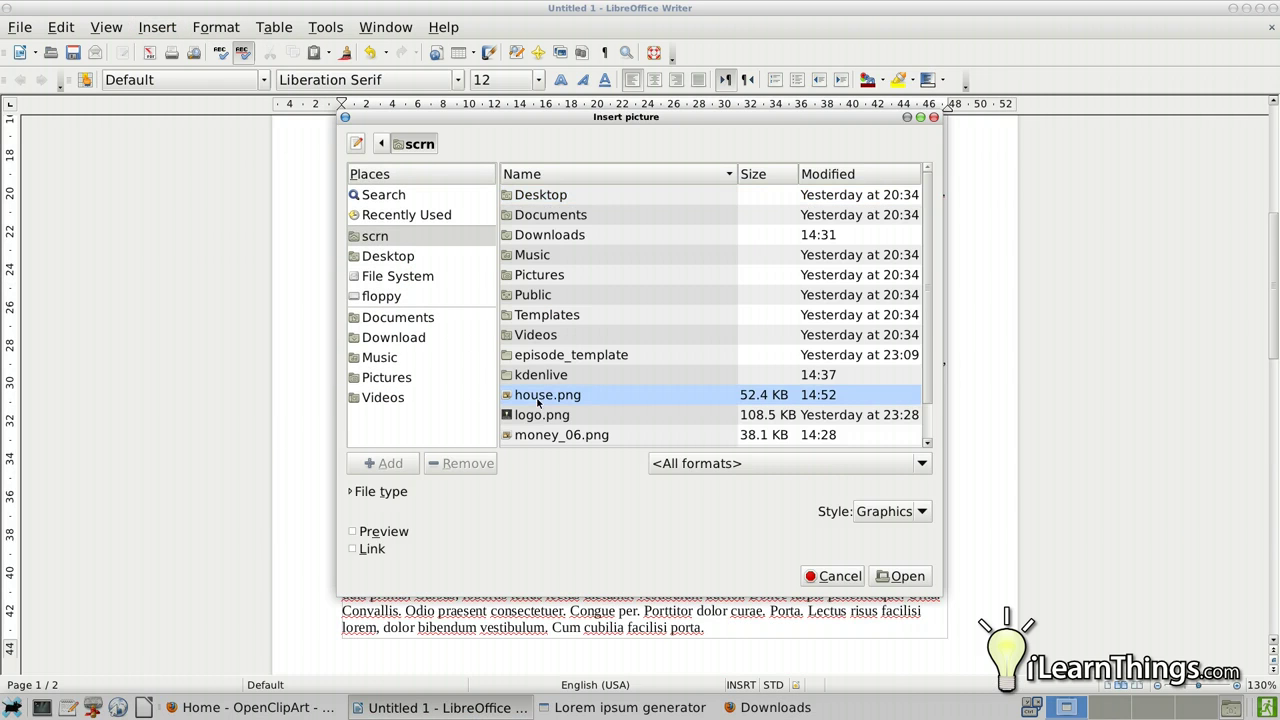
pyautogui.click(900, 576)
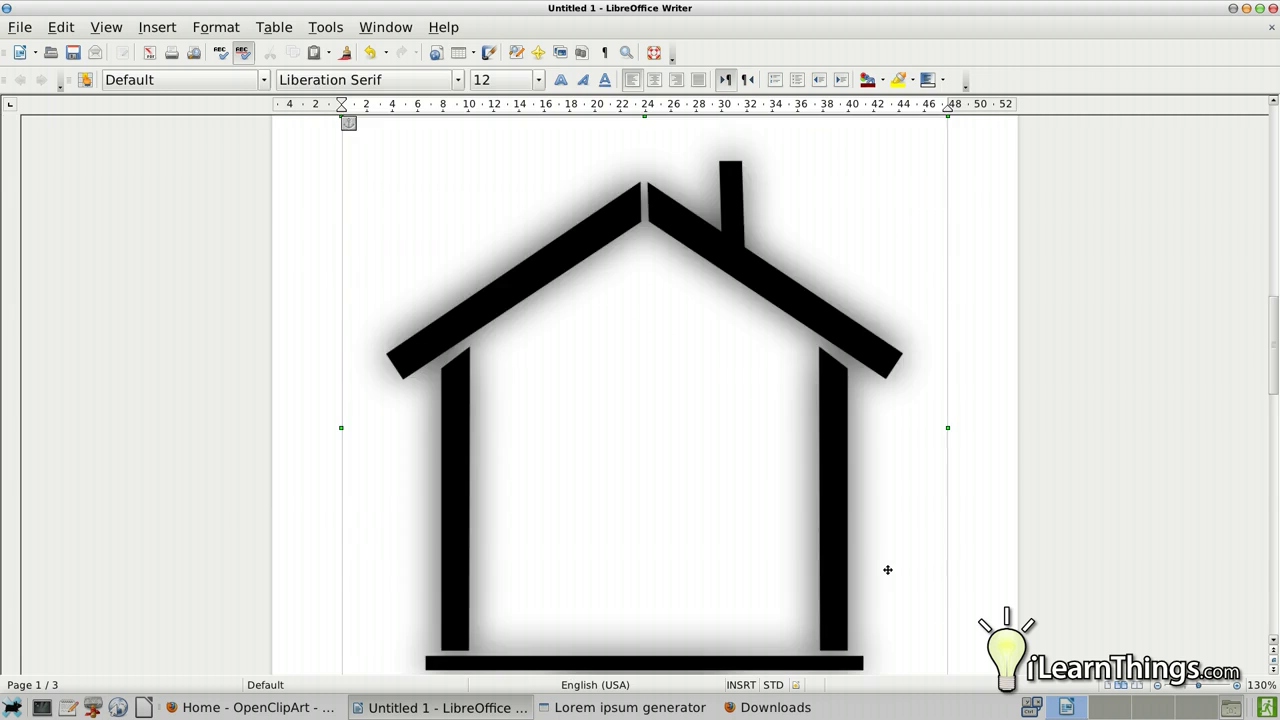
# Shrink the house picture in two resizes so text wraps down its left side.
pyautogui.scroll(-5, 859, 548)
pyautogui.scroll(7, 820, 509)
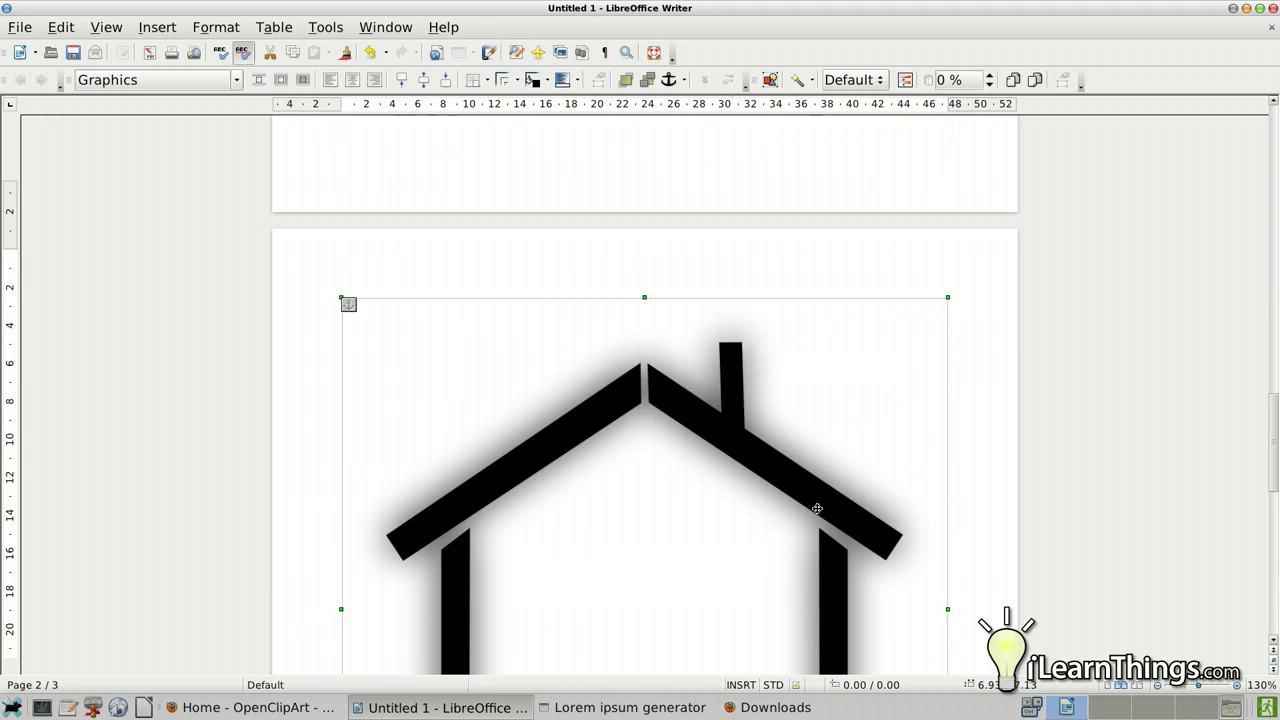
pyautogui.scroll(-6, 817, 508)
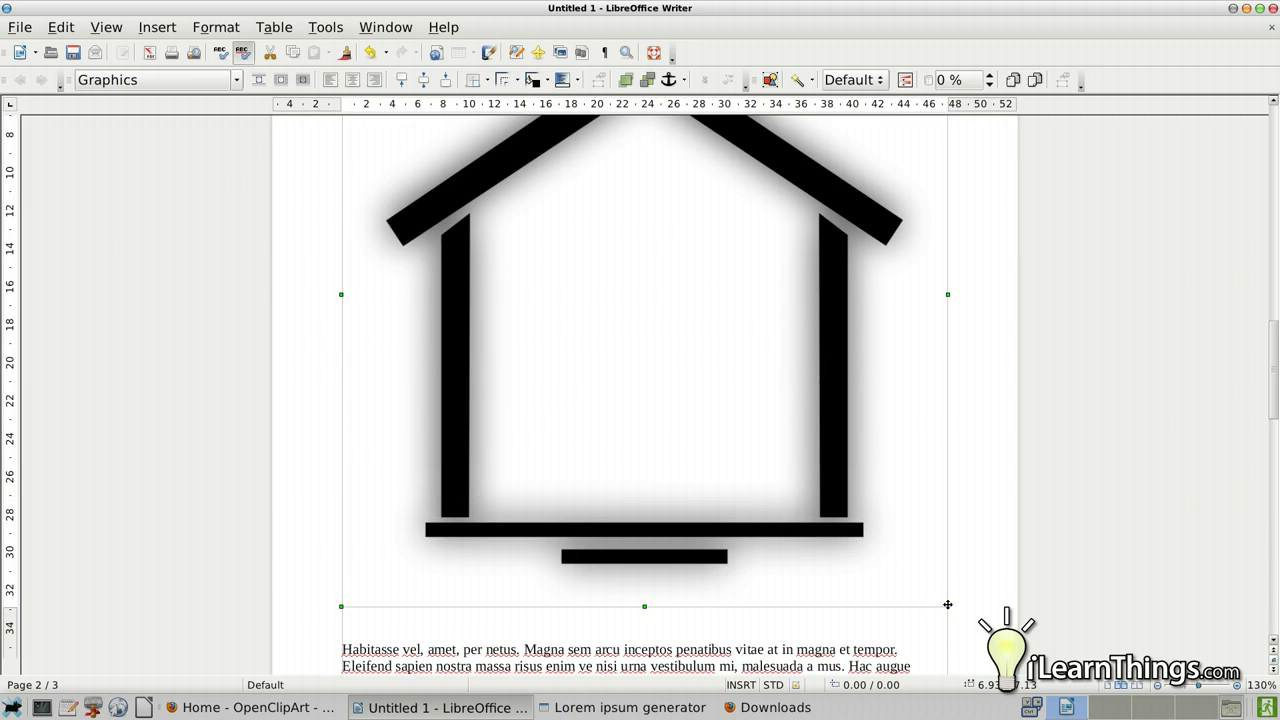
pyautogui.moveTo(948, 604); pyautogui.dragTo(601, 214)
pyautogui.scroll(-5, 656, 400)
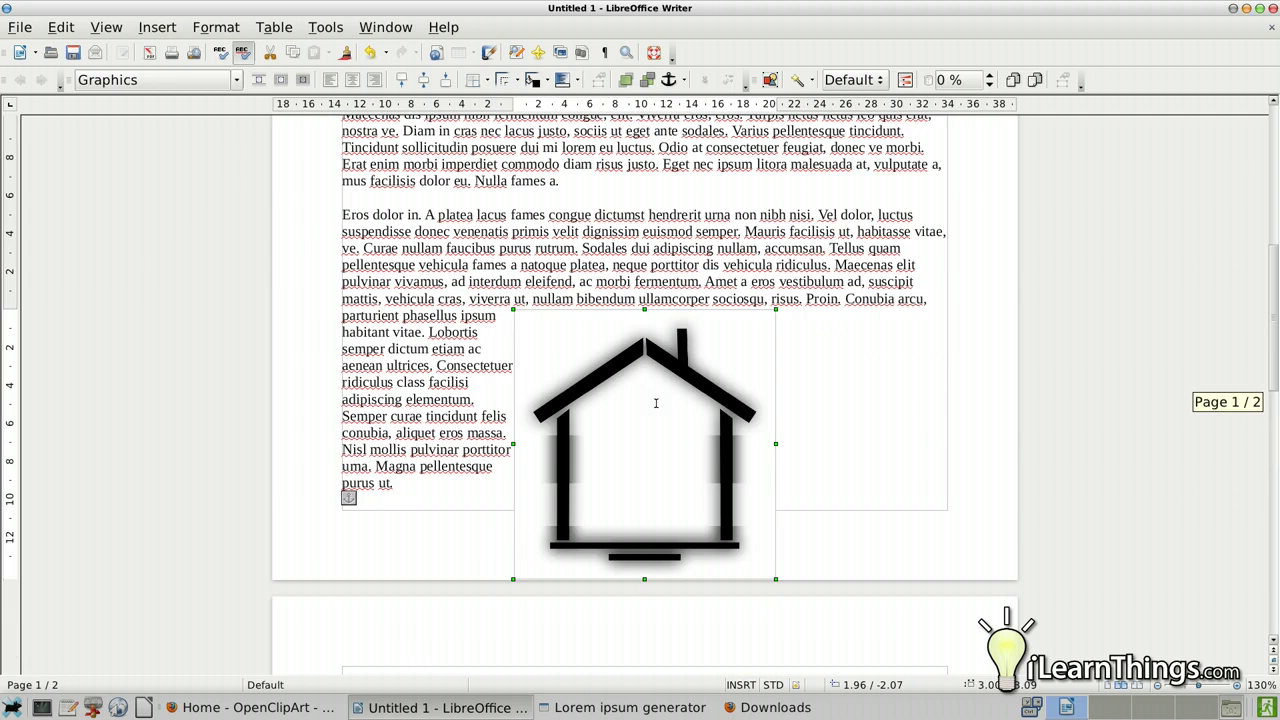
pyautogui.moveTo(776, 577); pyautogui.dragTo(859, 458)
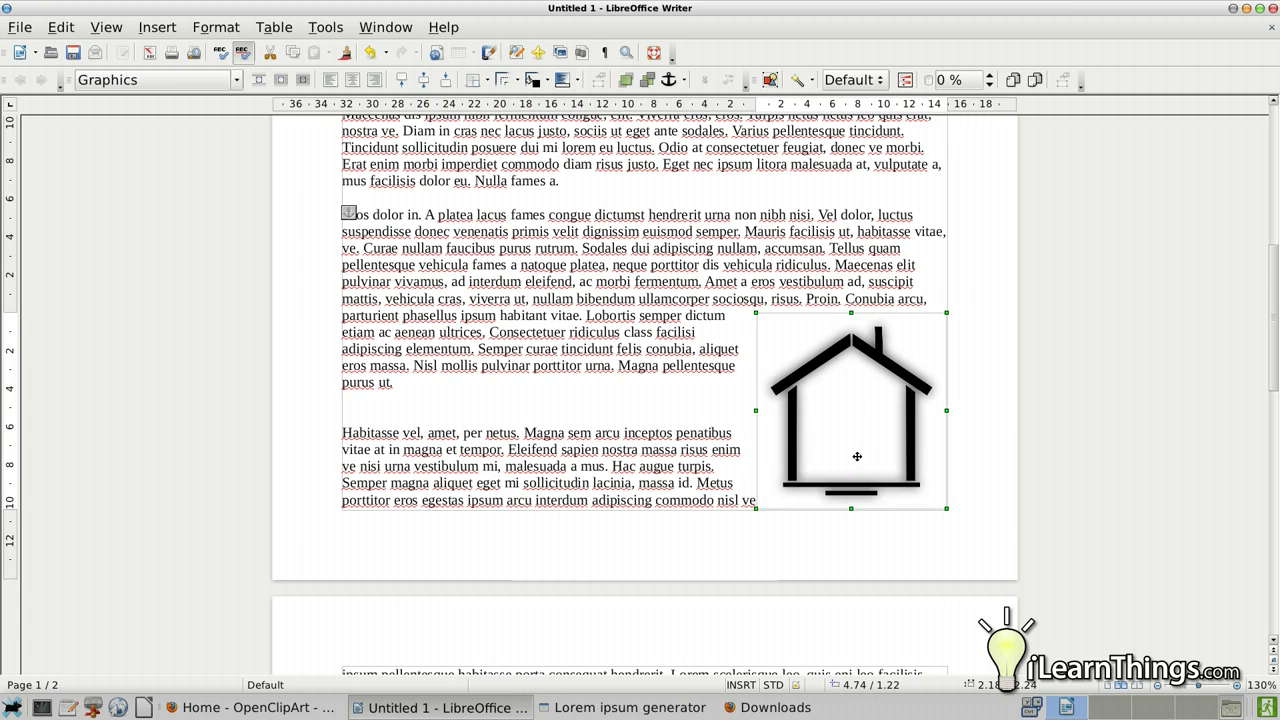
# Scroll through the two-page document to review the bordered logo and small house clip art.
pyautogui.scroll(5, 857, 456)
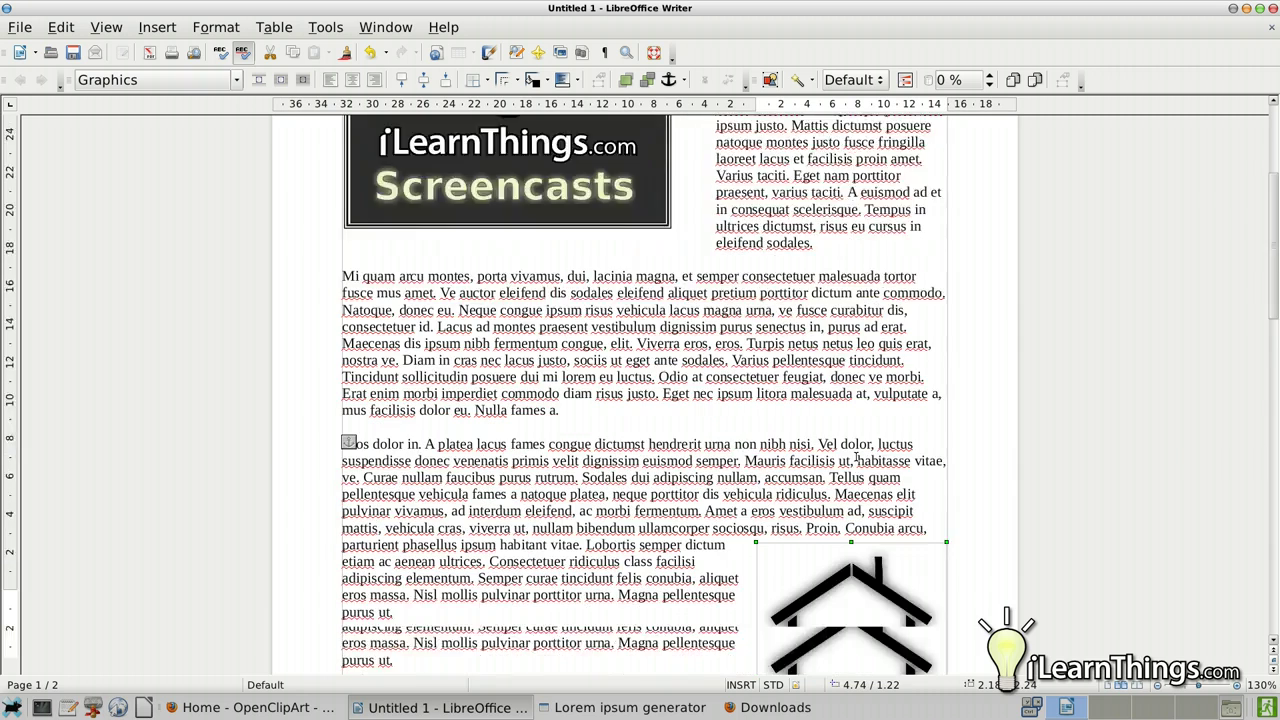
pyautogui.scroll(-4, 857, 456)
pyautogui.scroll(-4, 854, 455)
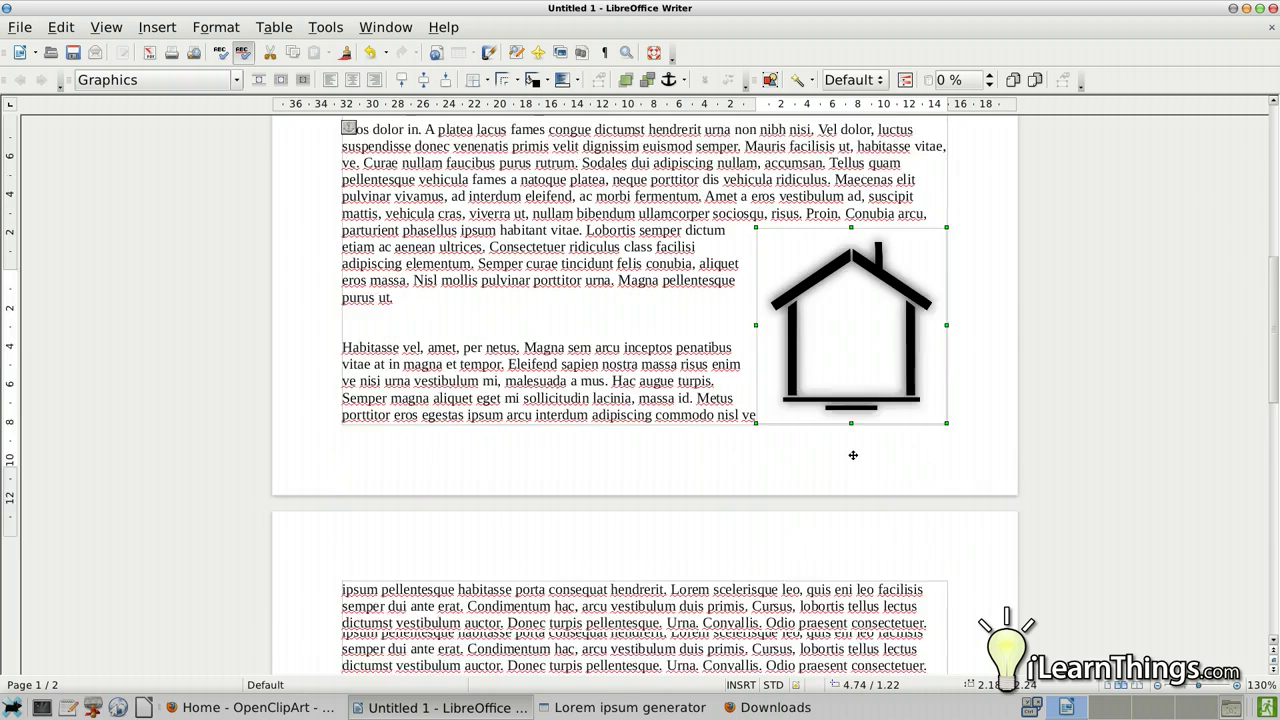
pyautogui.scroll(8, 853, 455)
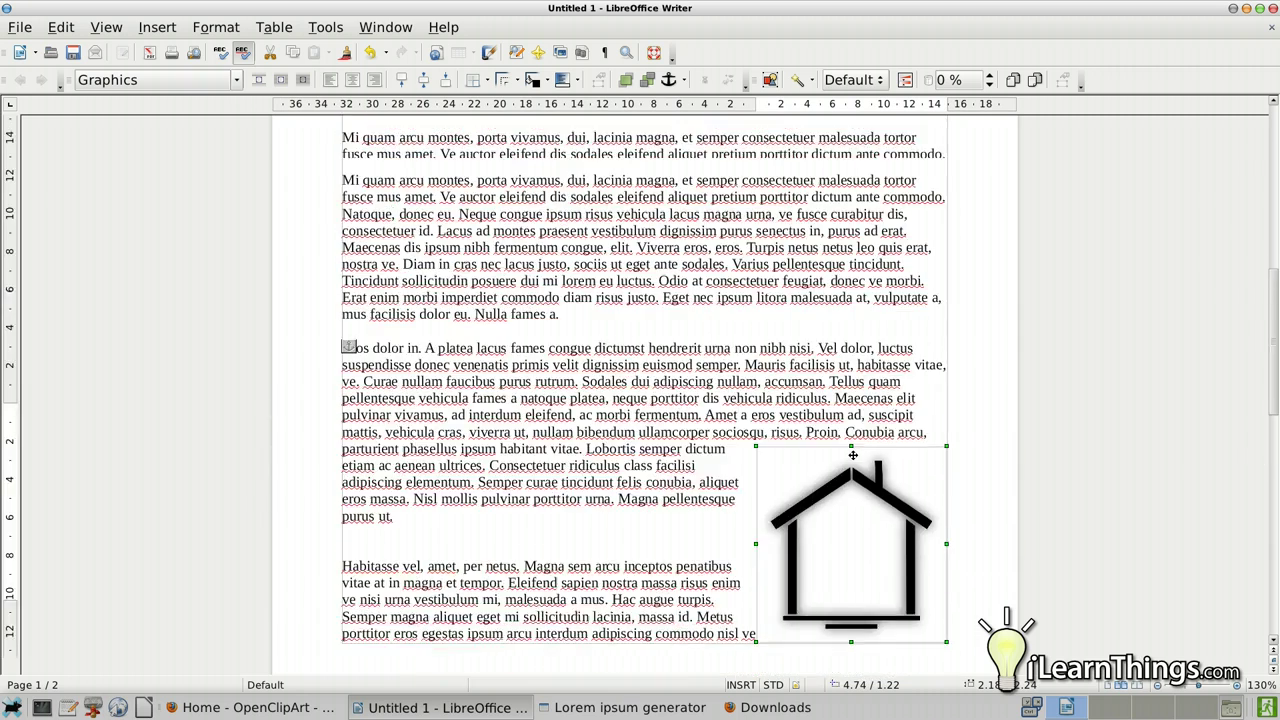
pyautogui.scroll(4, 853, 455)
pyautogui.scroll(-7, 855, 480)
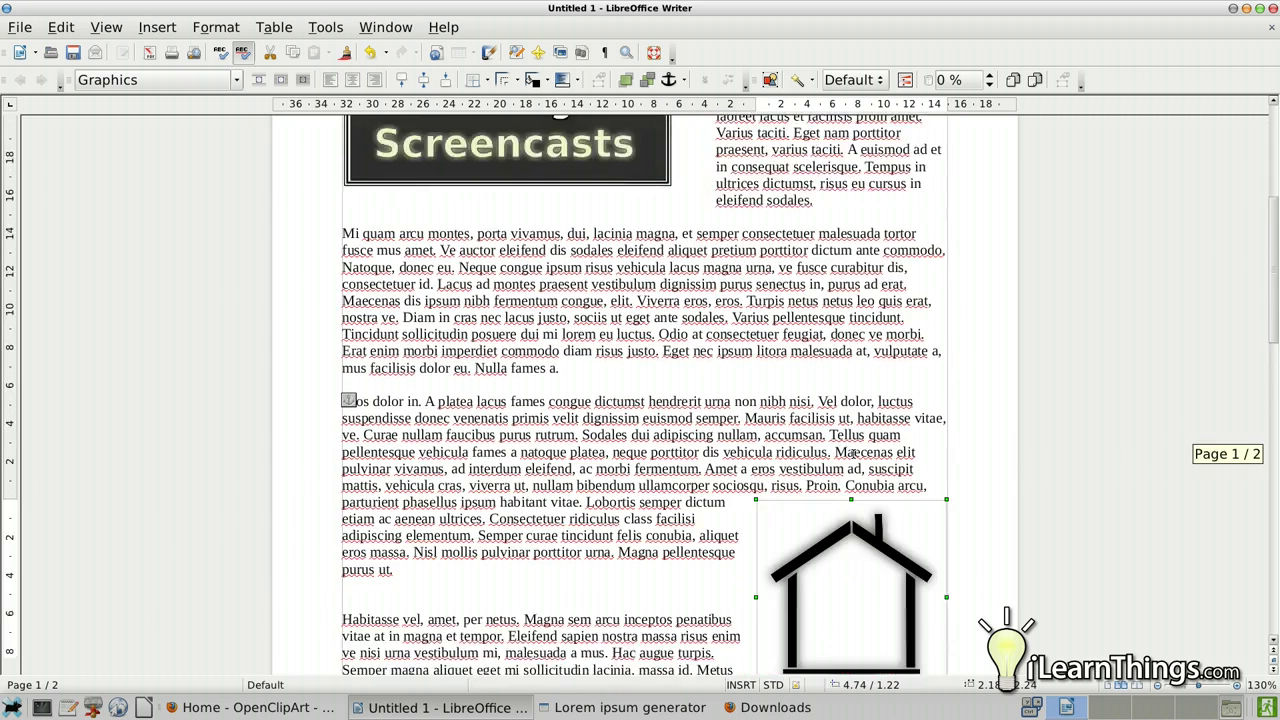
pyautogui.scroll(8, 858, 512)
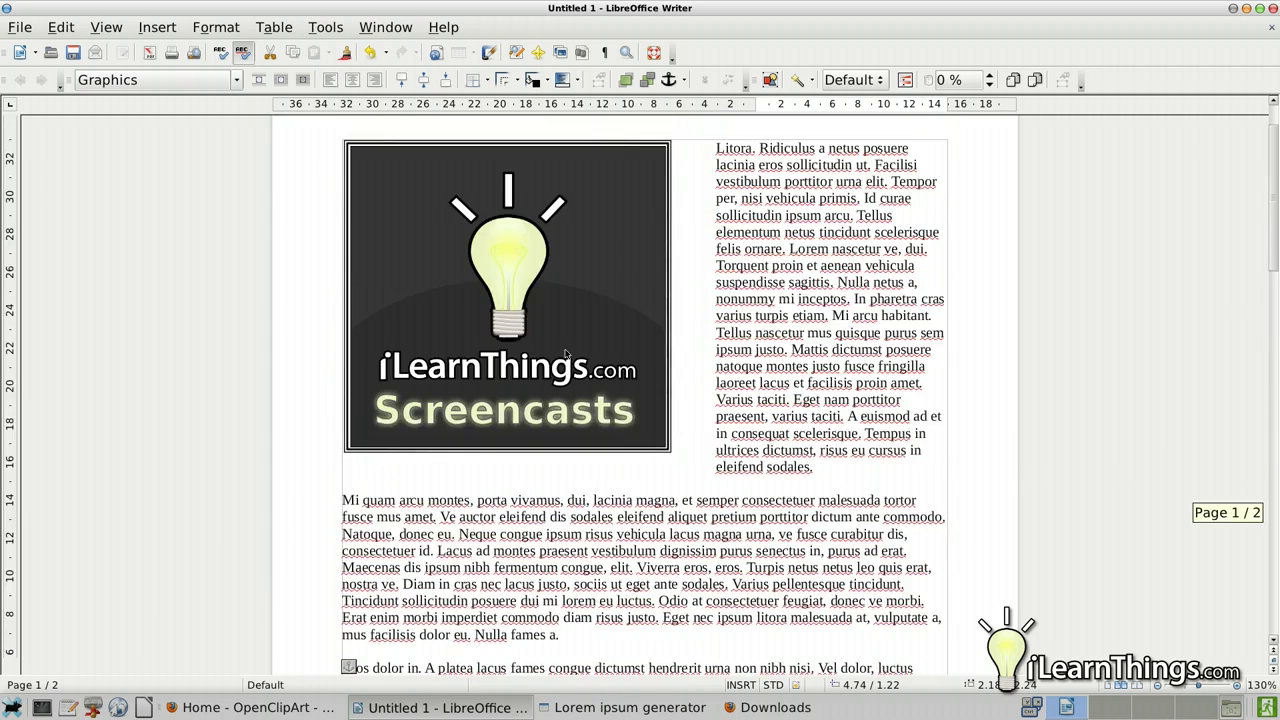
pyautogui.scroll(-6, 588, 378)
pyautogui.scroll(-2, 827, 575)
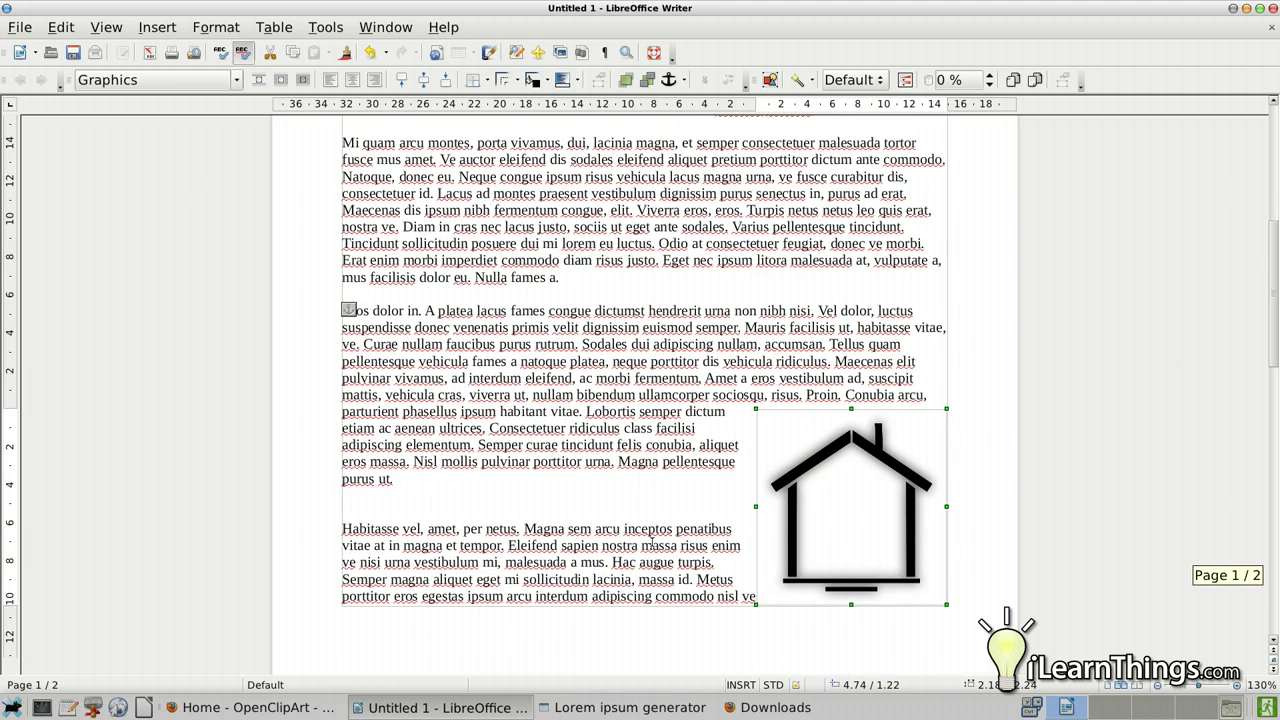
pyautogui.scroll(5, 651, 538)
pyautogui.scroll(-4, 838, 656)
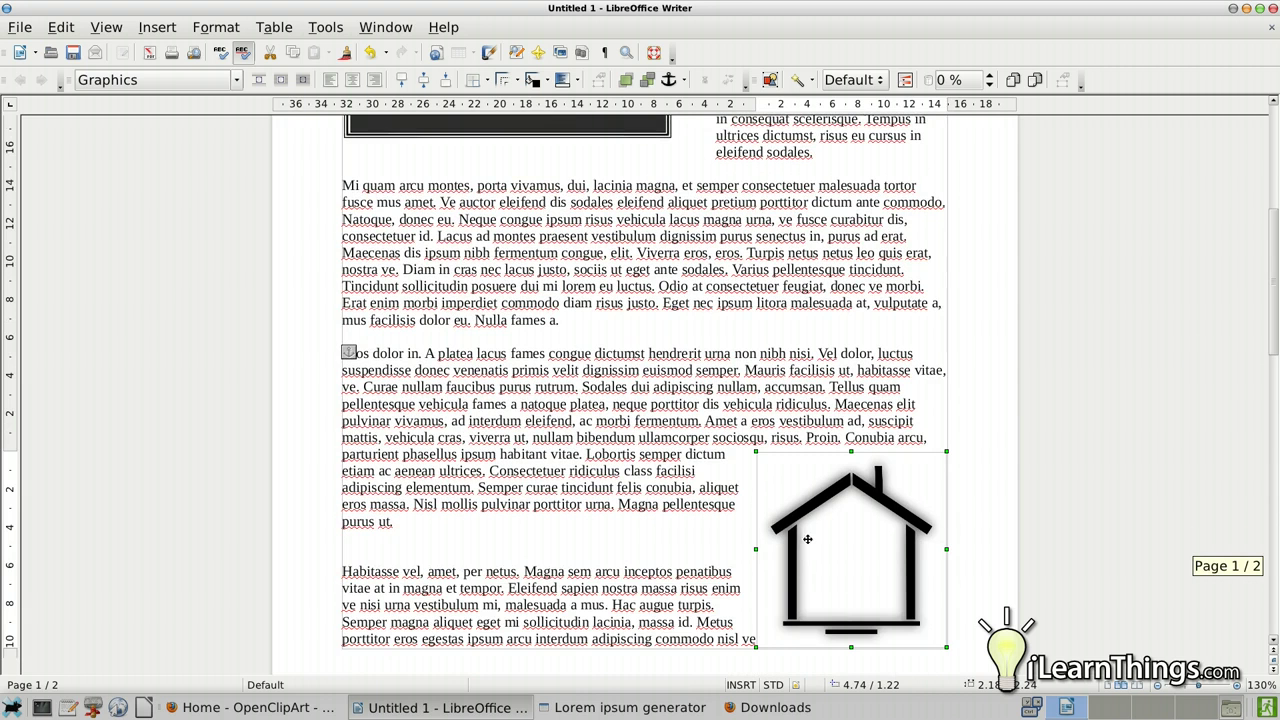
pyautogui.scroll(8, 924, 585)
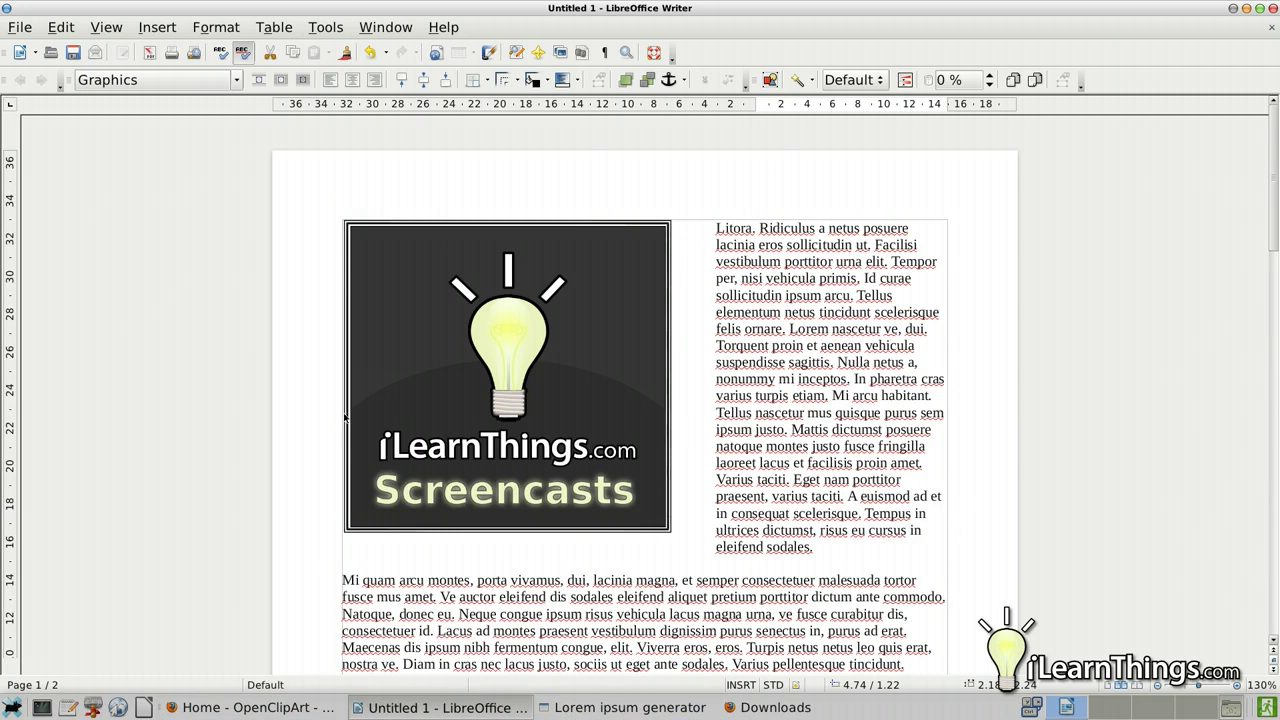
# Switch to the Flickr tab in Firefox and go to the Explore page.
pyautogui.click(255, 707)
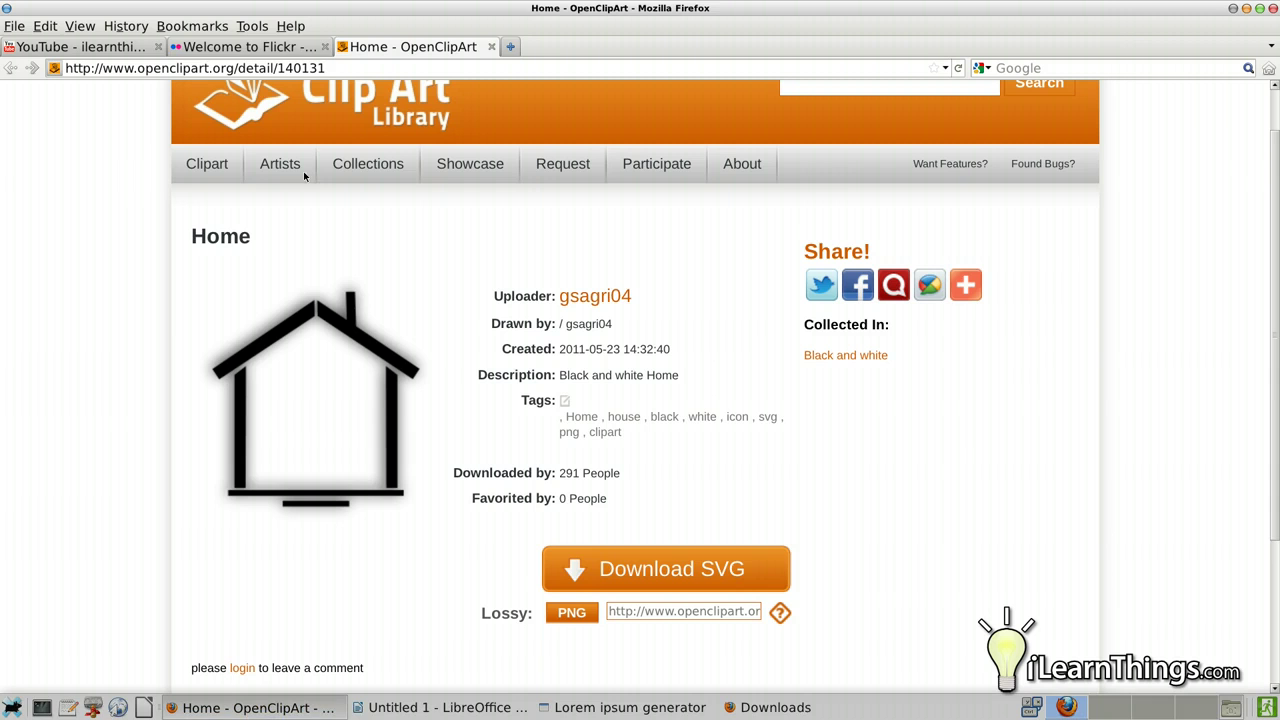
pyautogui.click(206, 47)
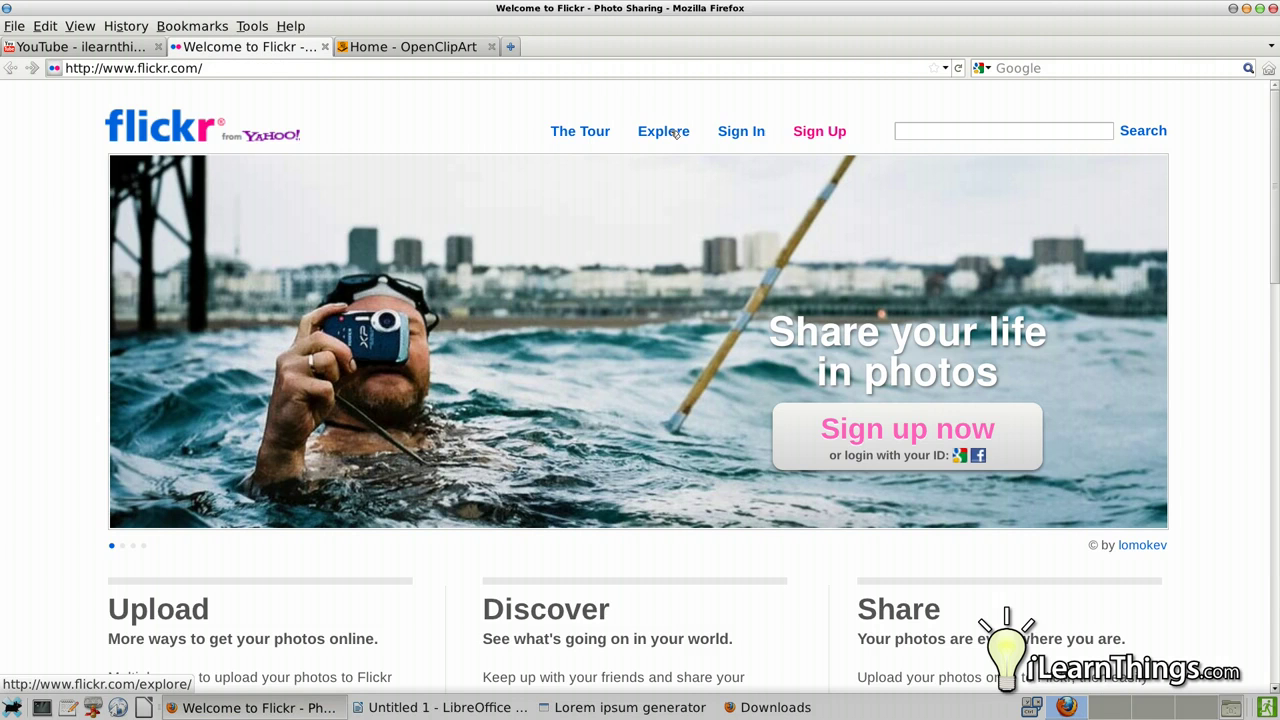
pyautogui.click(676, 134)
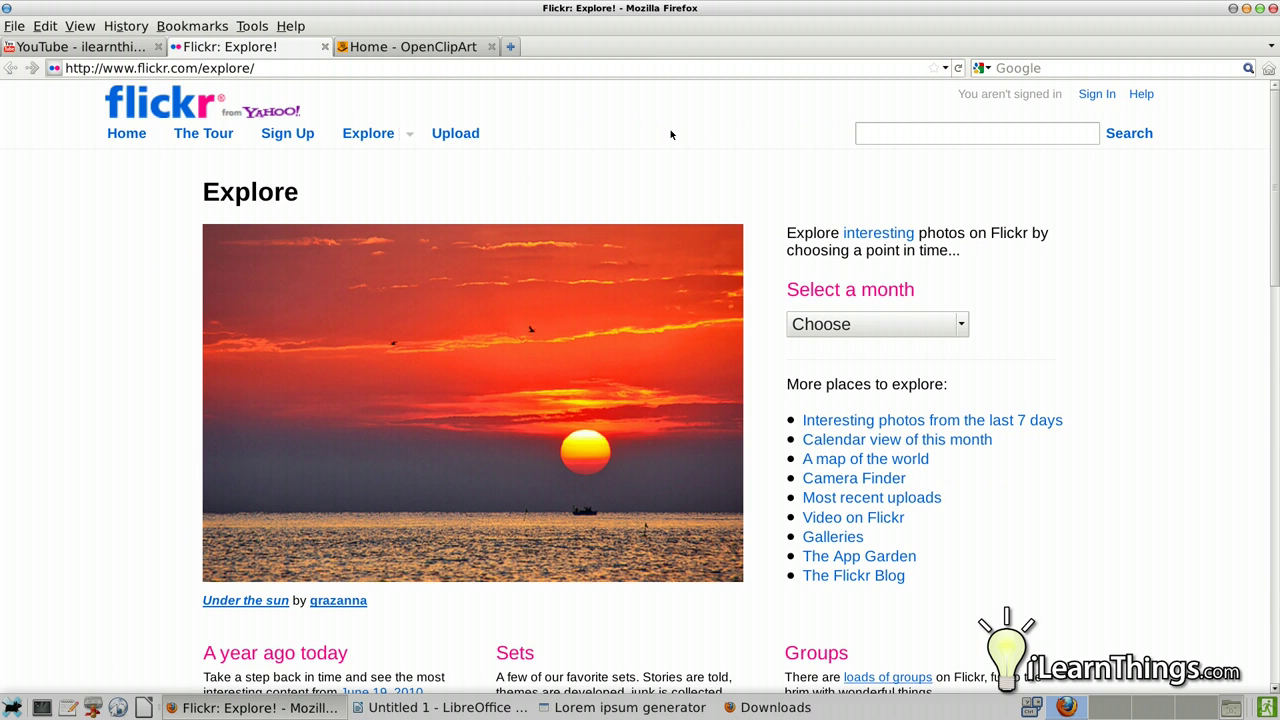
# Choose Creative Commons from the Explore menu and scroll the license listings.
pyautogui.click(410, 135)
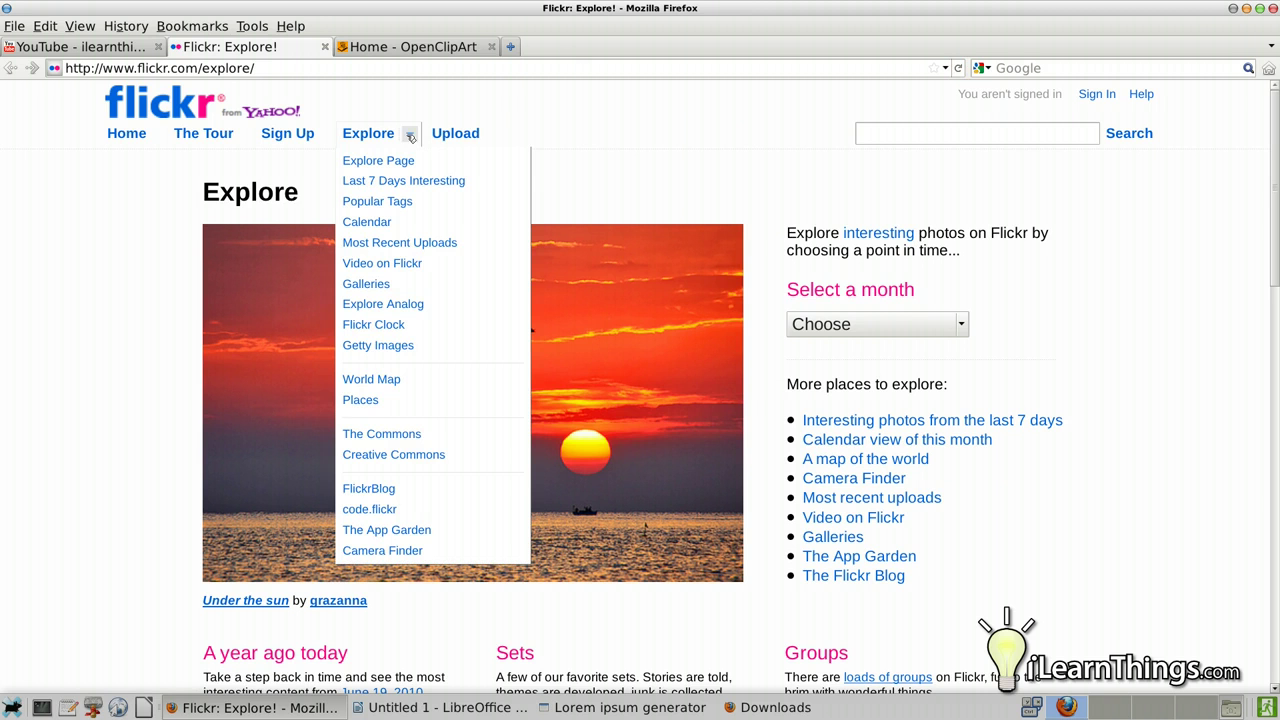
pyautogui.click(382, 456)
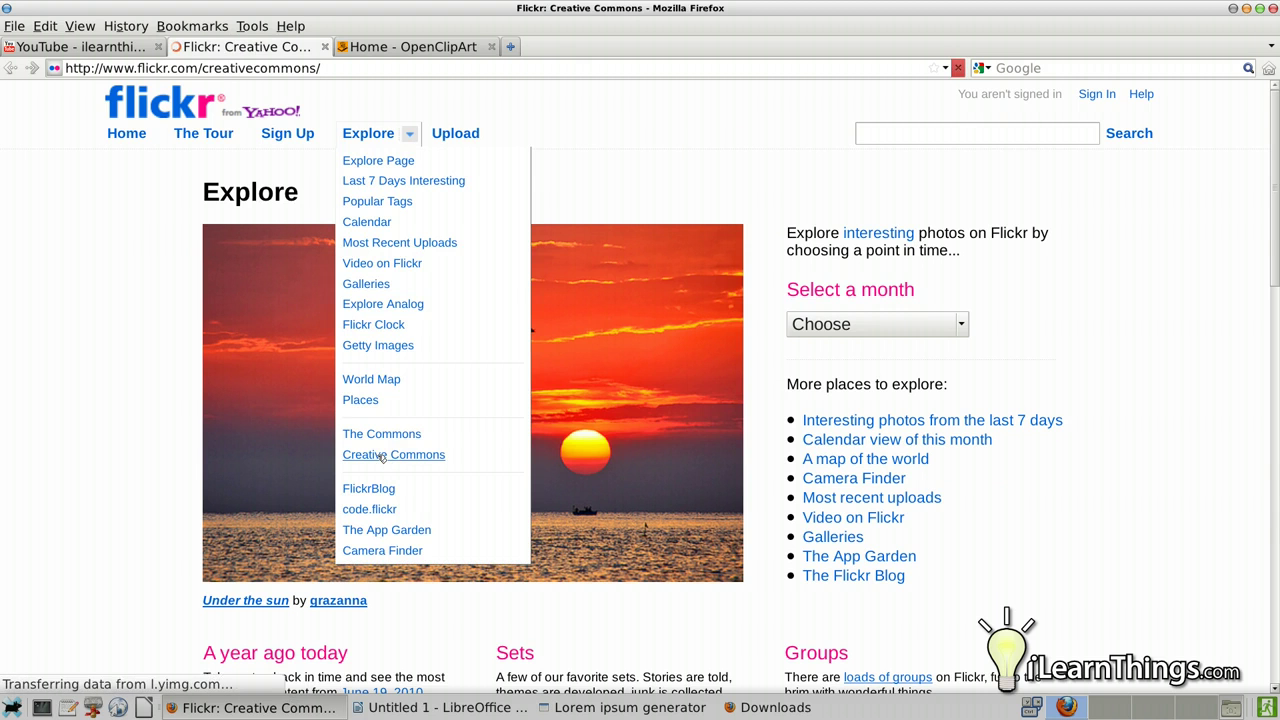
pyautogui.scroll(-8, 381, 457)
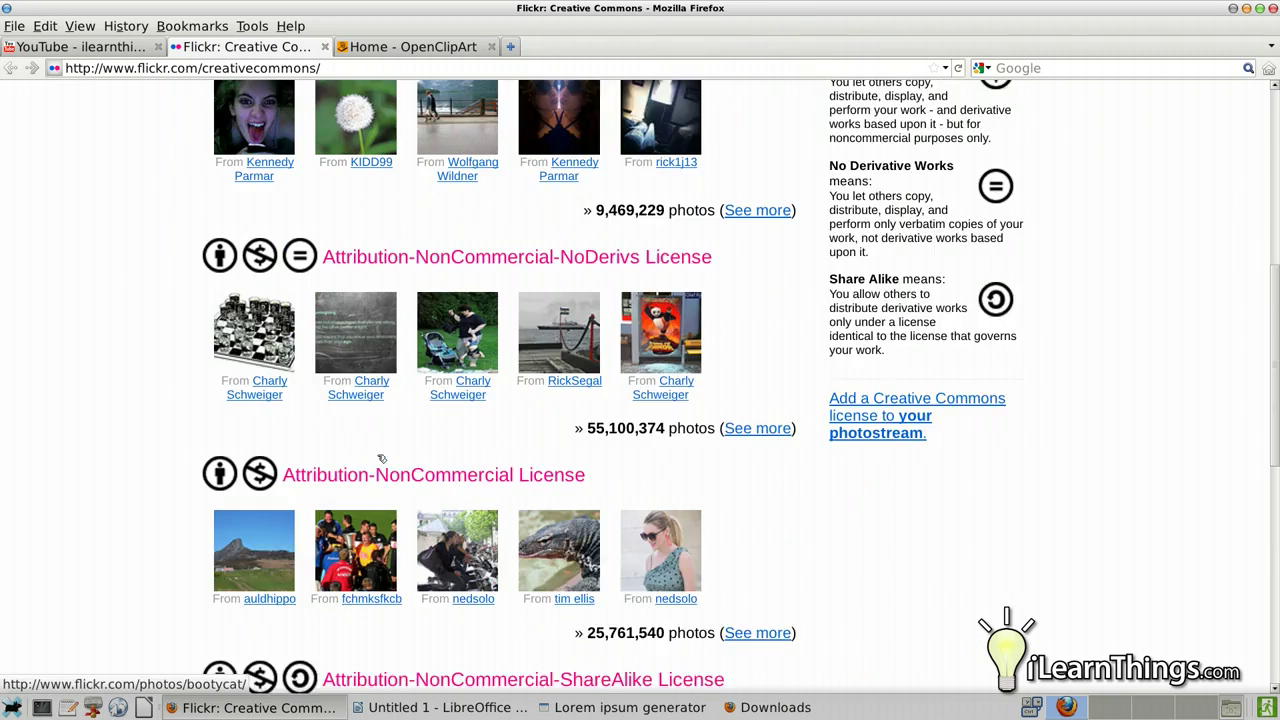
pyautogui.scroll(-3, 378, 457)
pyautogui.scroll(10, 378, 457)
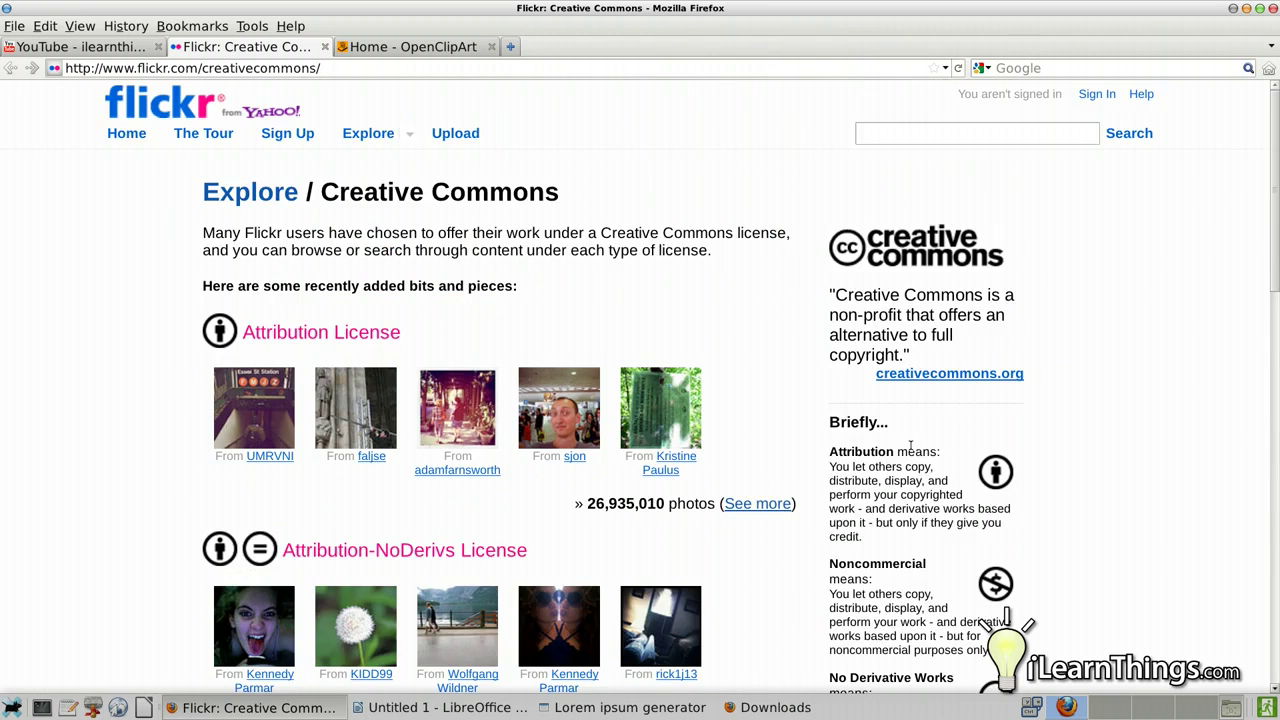
pyautogui.scroll(-8, 910, 445)
pyautogui.scroll(2, 905, 440)
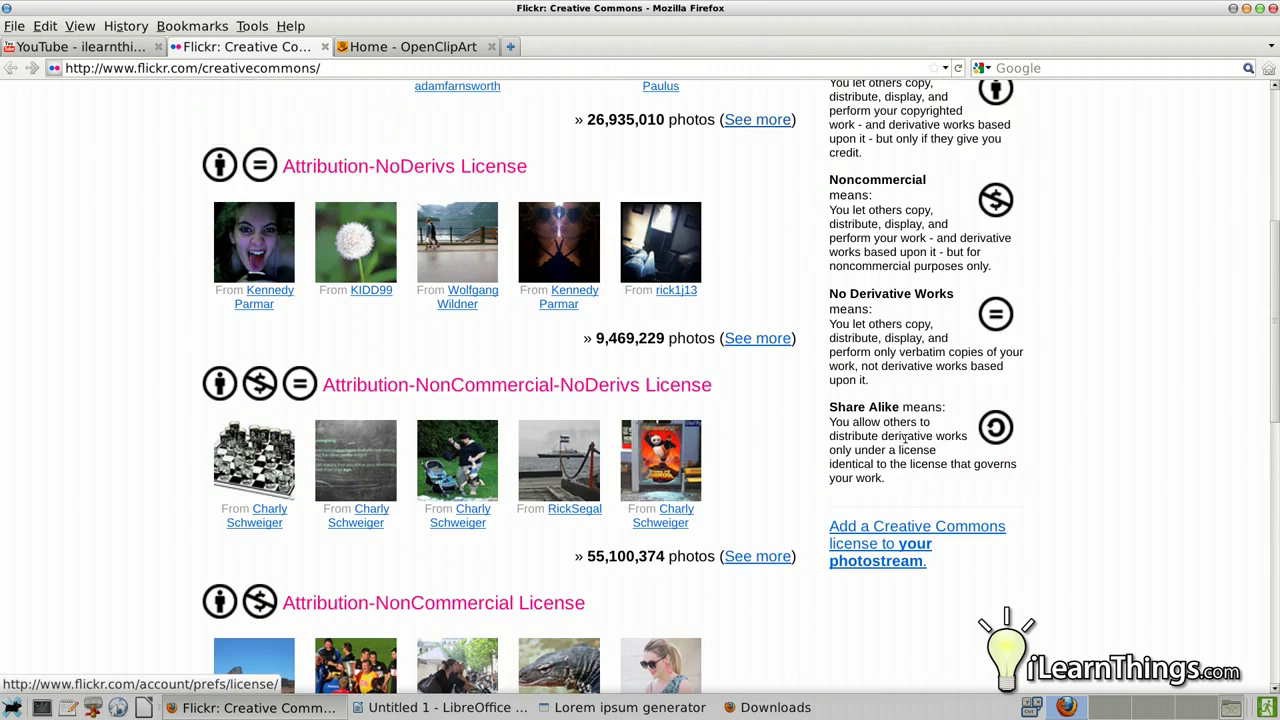
pyautogui.scroll(5, 905, 438)
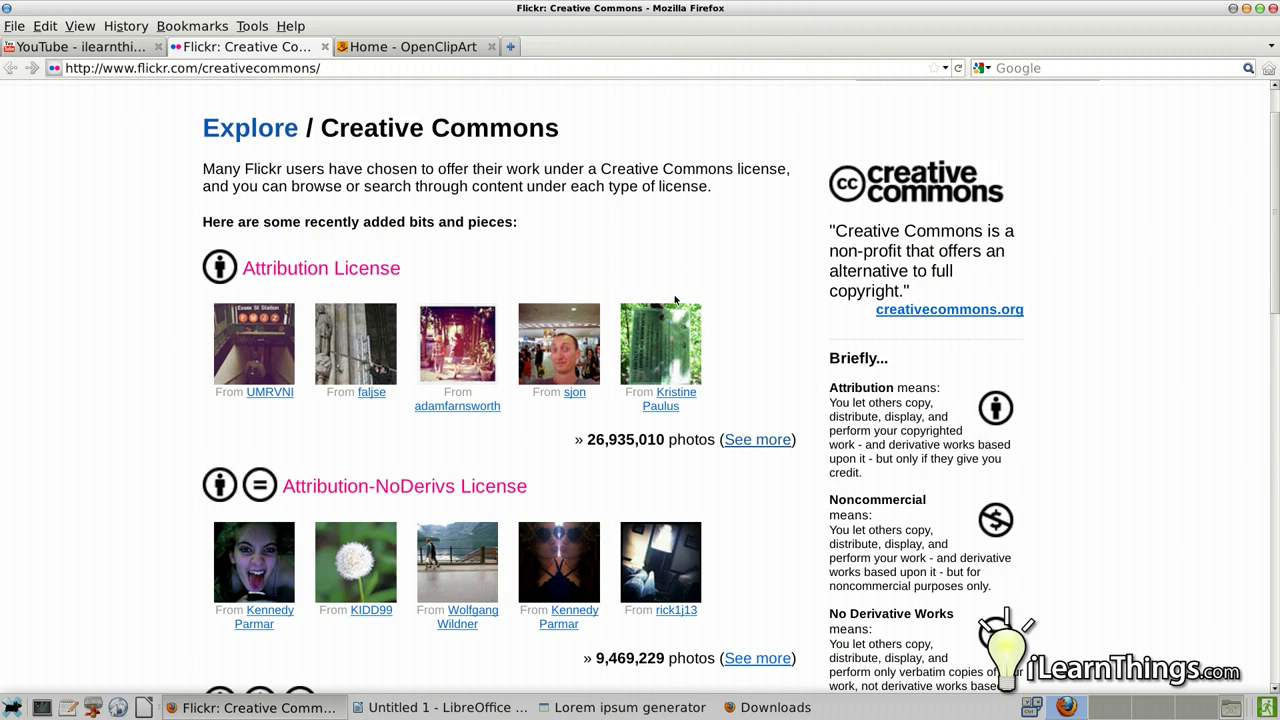
pyautogui.scroll(1, 670, 298)
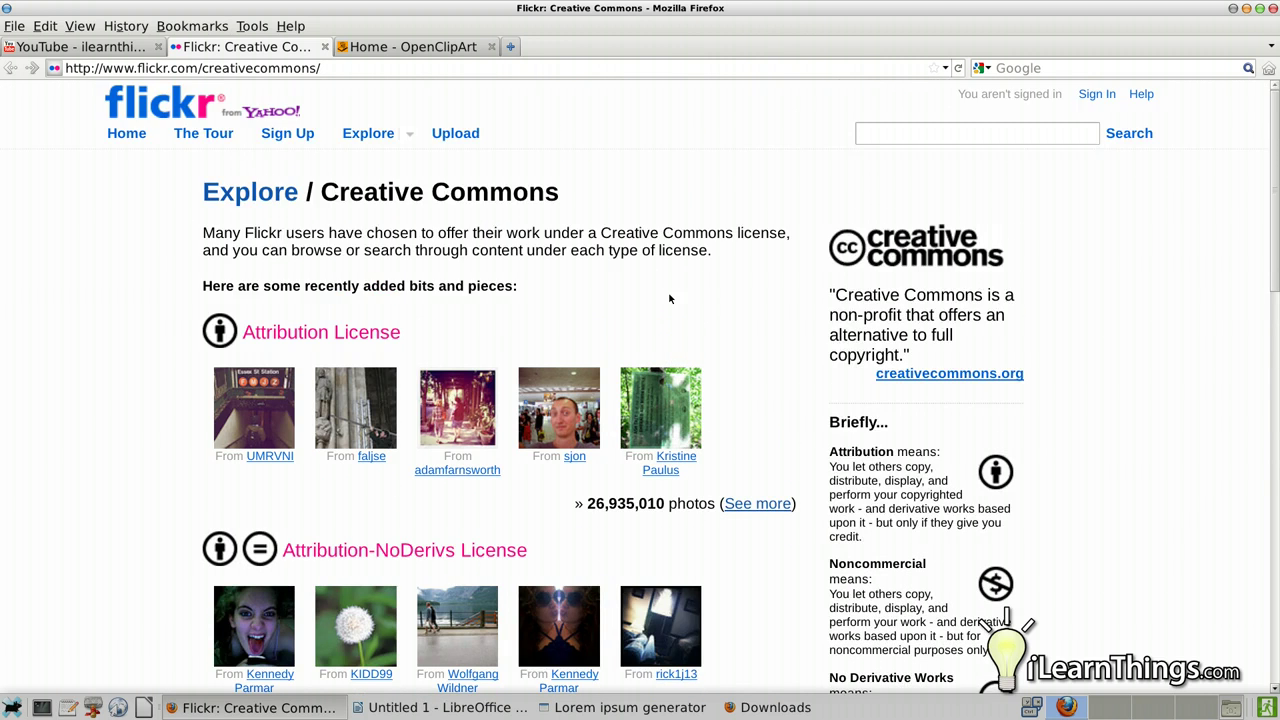
# Open the Essex St Station subway entrance photo and check its photographer credit.
pyautogui.click(257, 431)
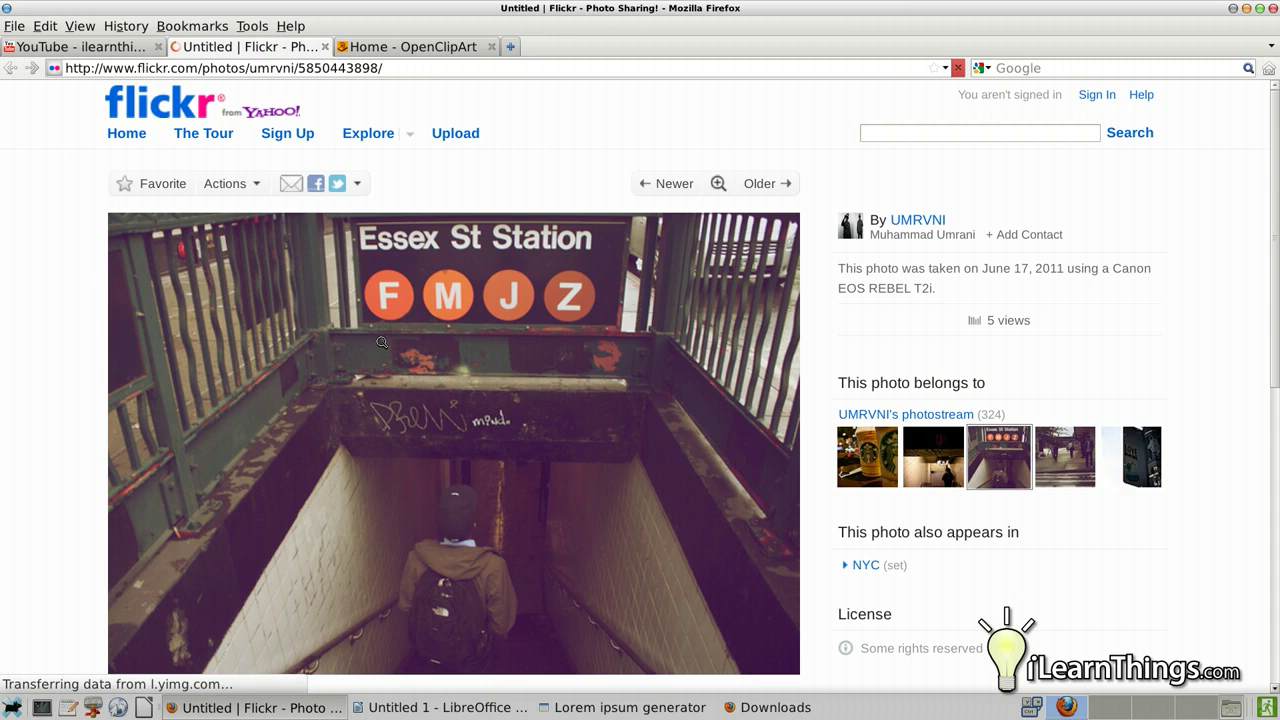
pyautogui.scroll(-2, 556, 357)
pyautogui.scroll(2, 556, 357)
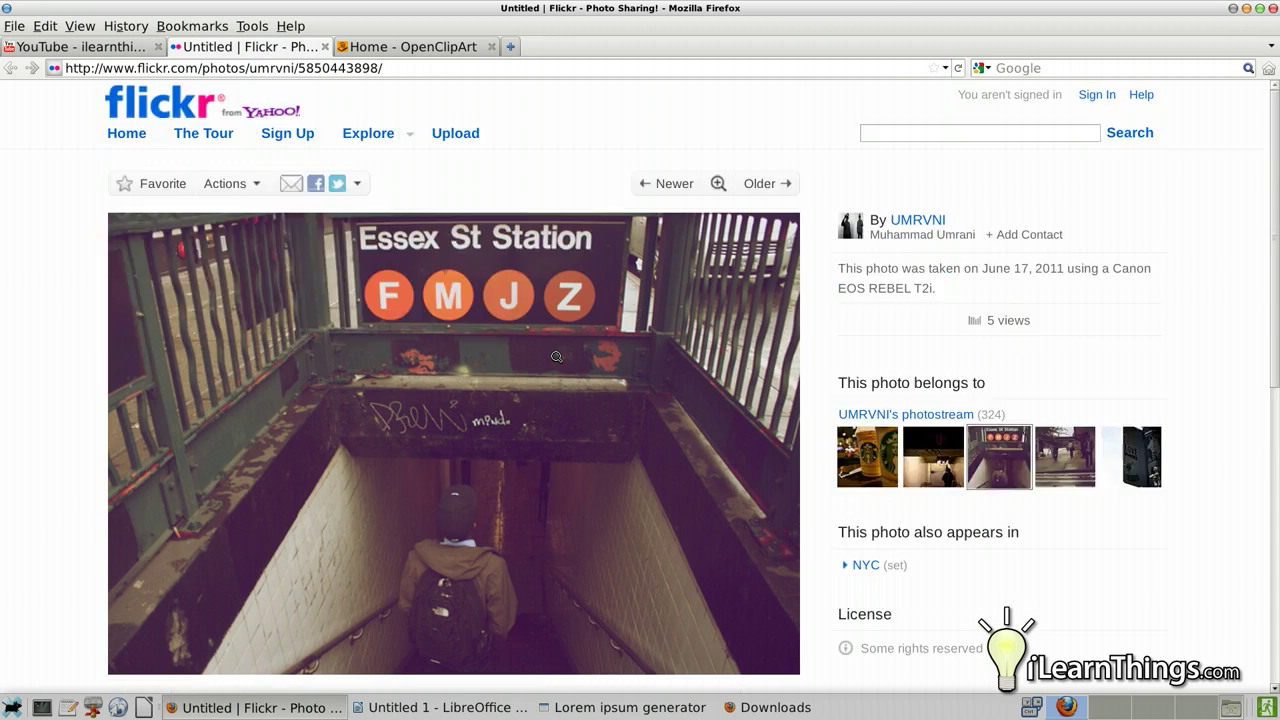
pyautogui.moveTo(978, 235); pyautogui.dragTo(881, 237)
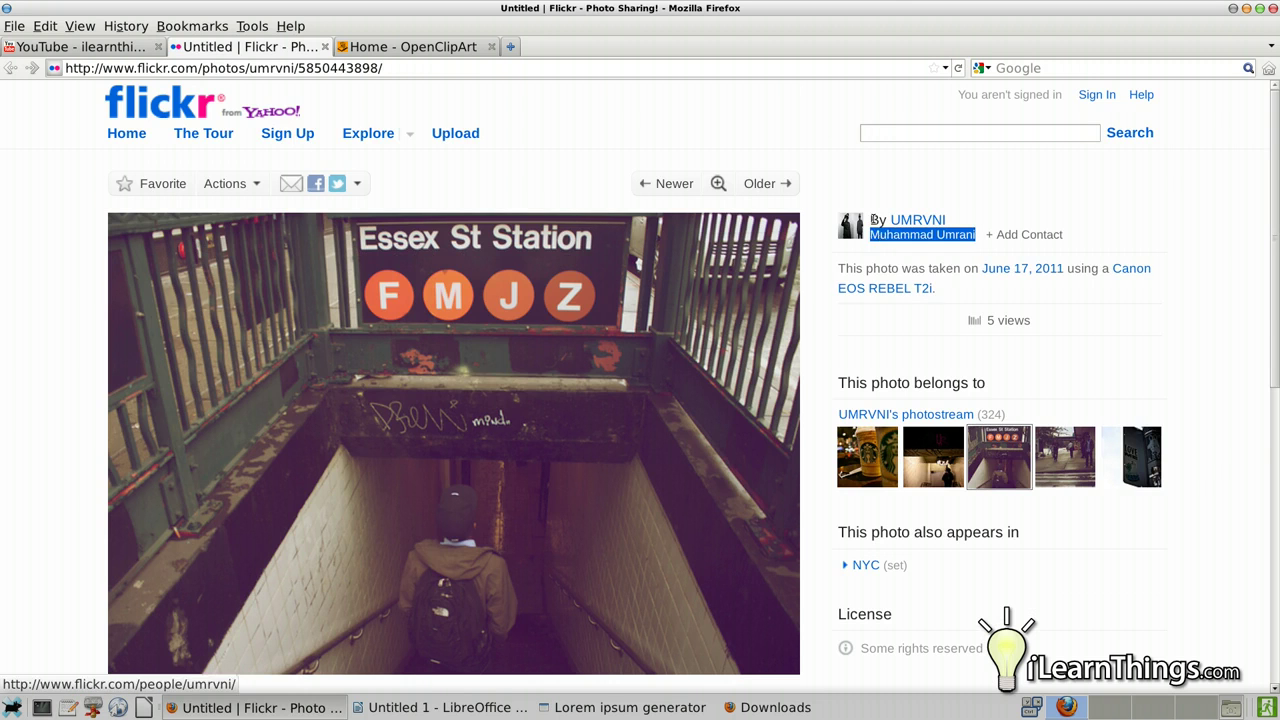
pyautogui.click(322, 96)
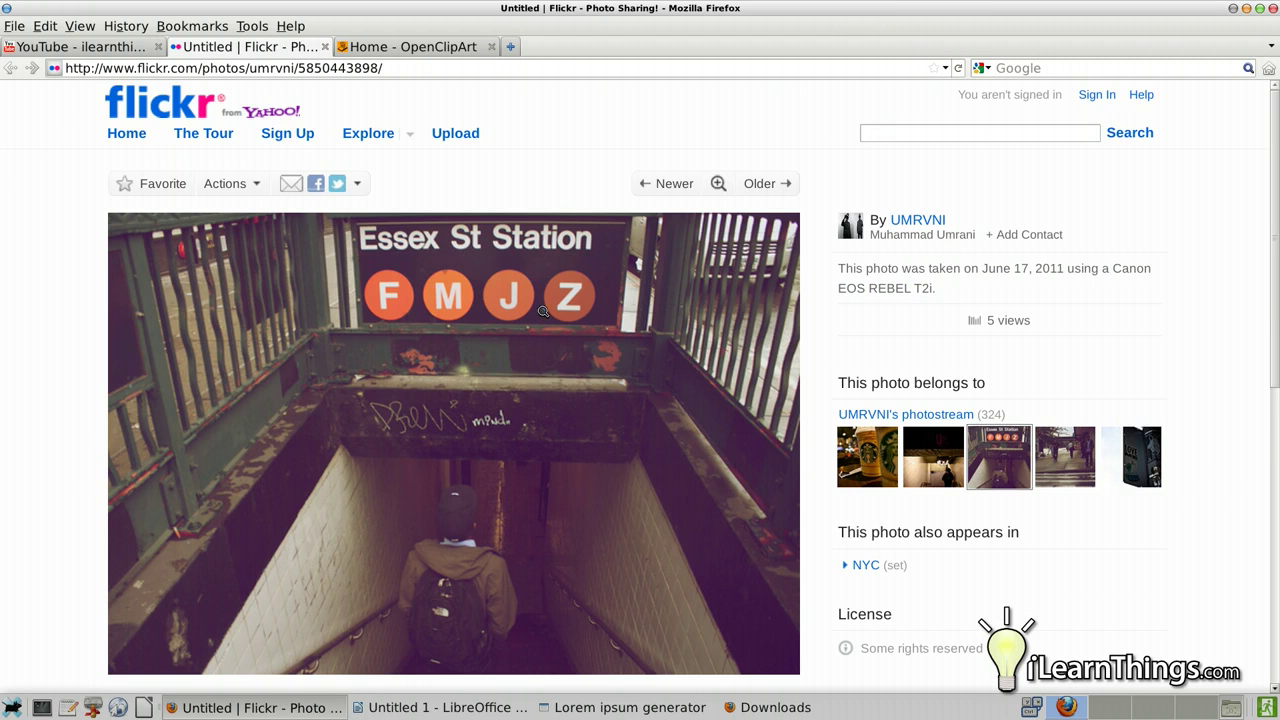
pyautogui.scroll(-1, 536, 363)
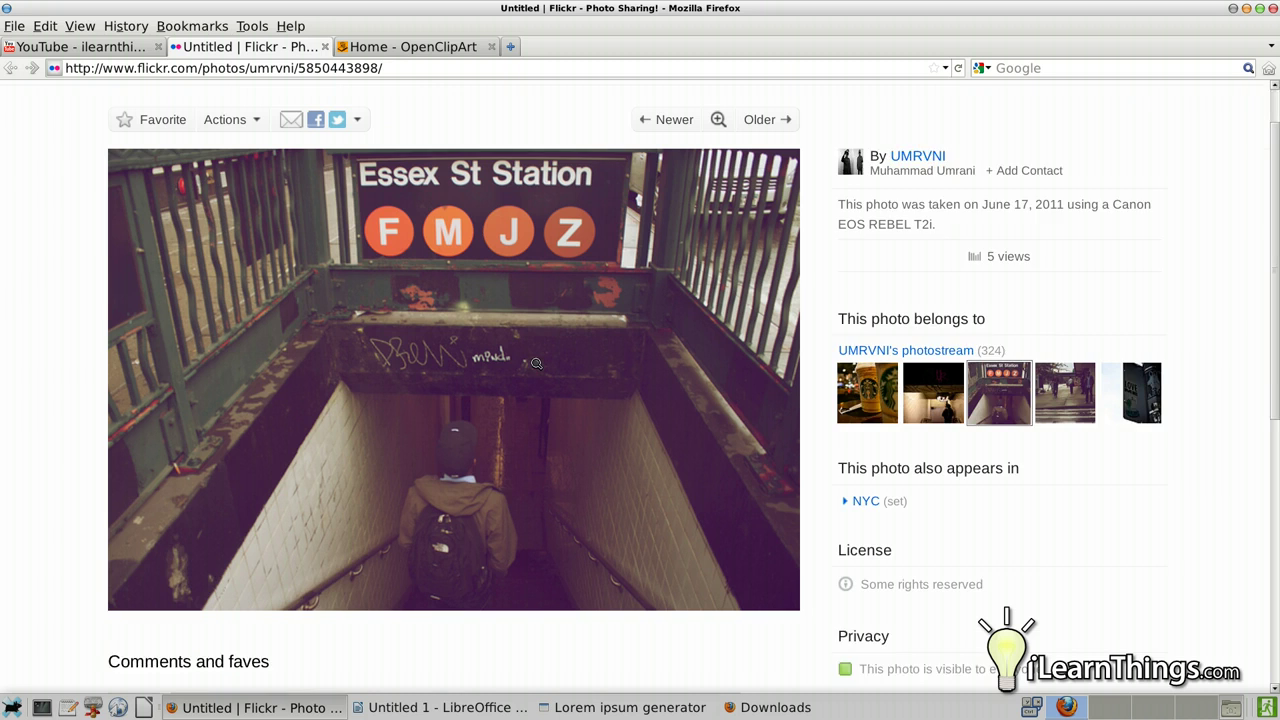
pyautogui.scroll(1, 534, 320)
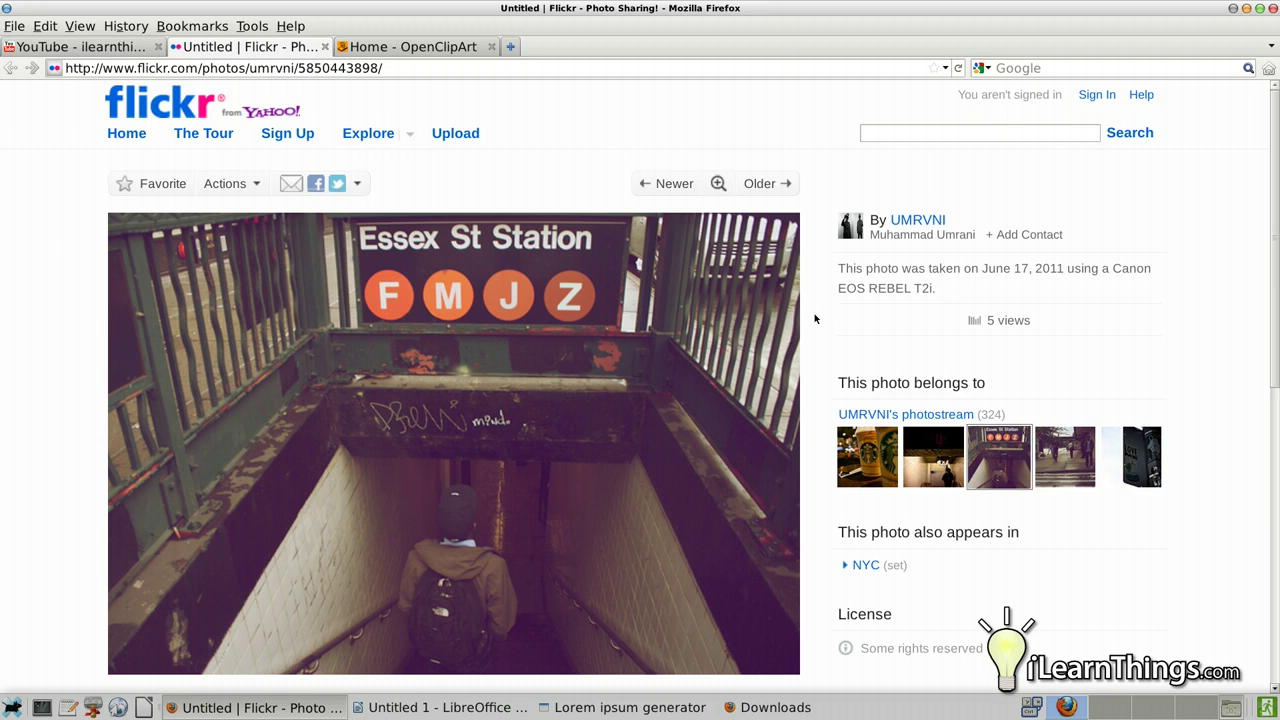
pyautogui.tripleClick(926, 246)
pyautogui.click(905, 248)
pyautogui.scroll(-2, 492, 444)
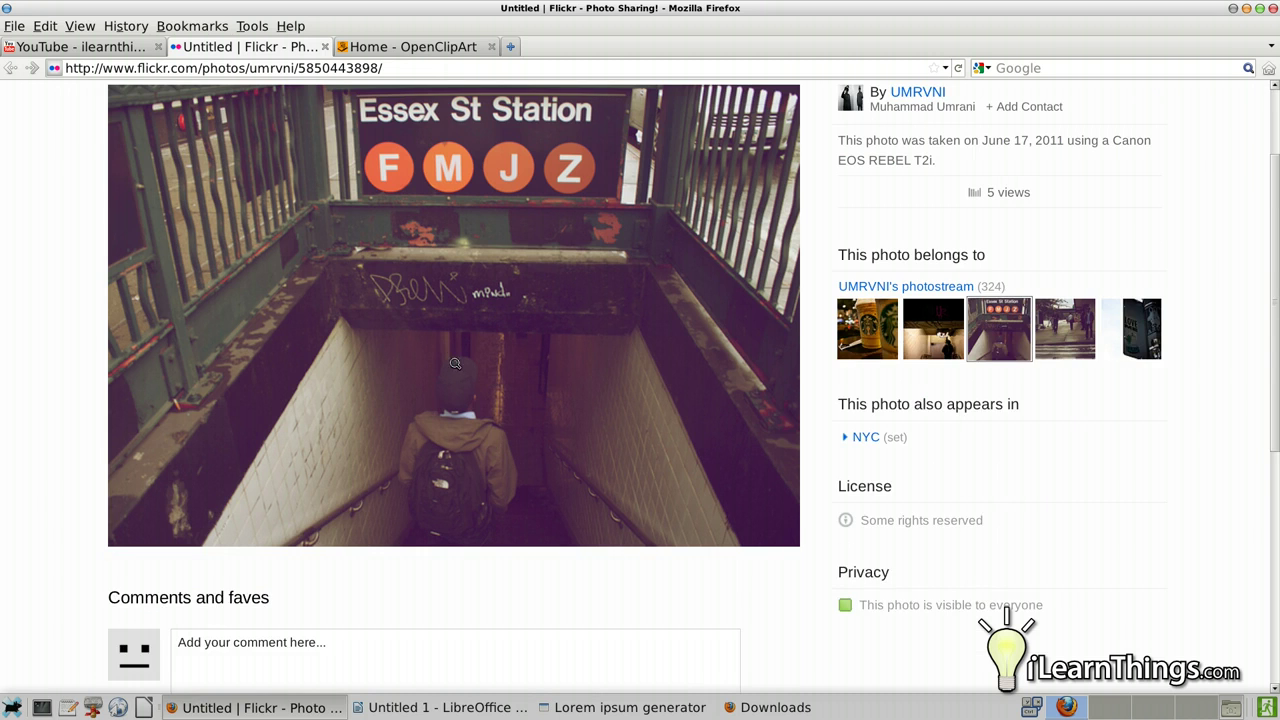
# View the Essex St Station photo enlarged and list all its available sizes.
pyautogui.click(452, 350)
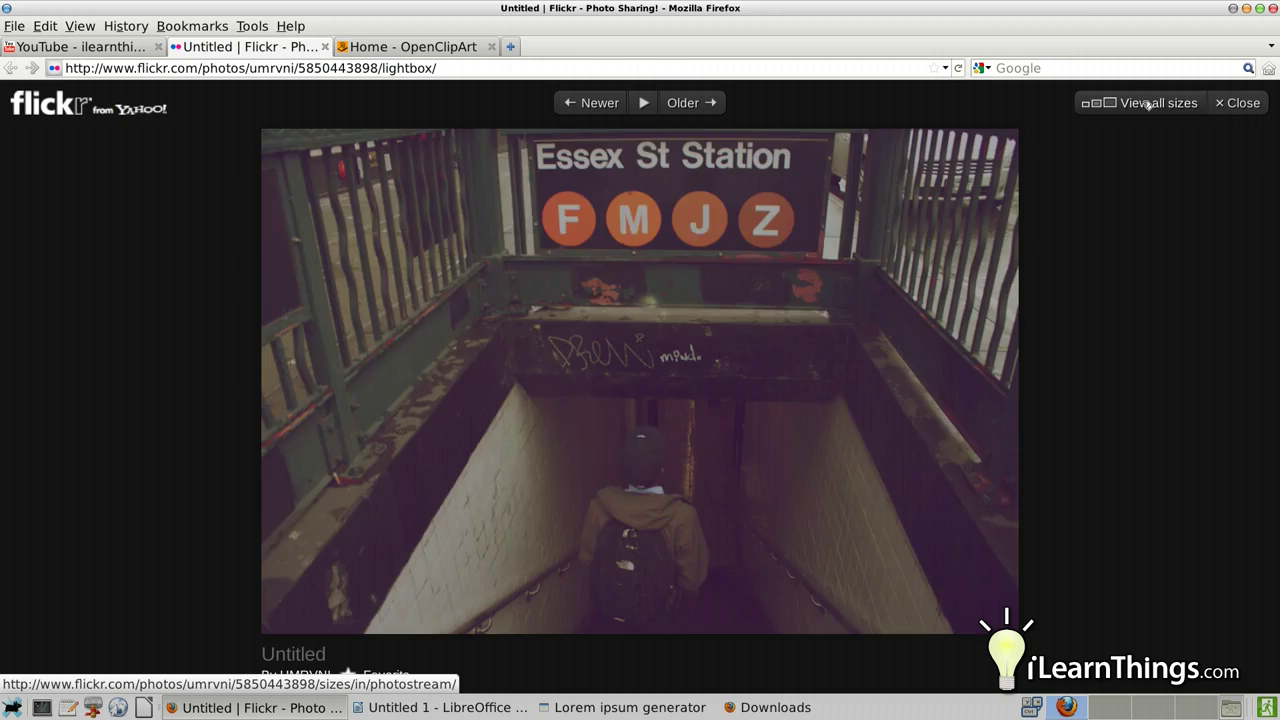
pyautogui.click(1148, 104)
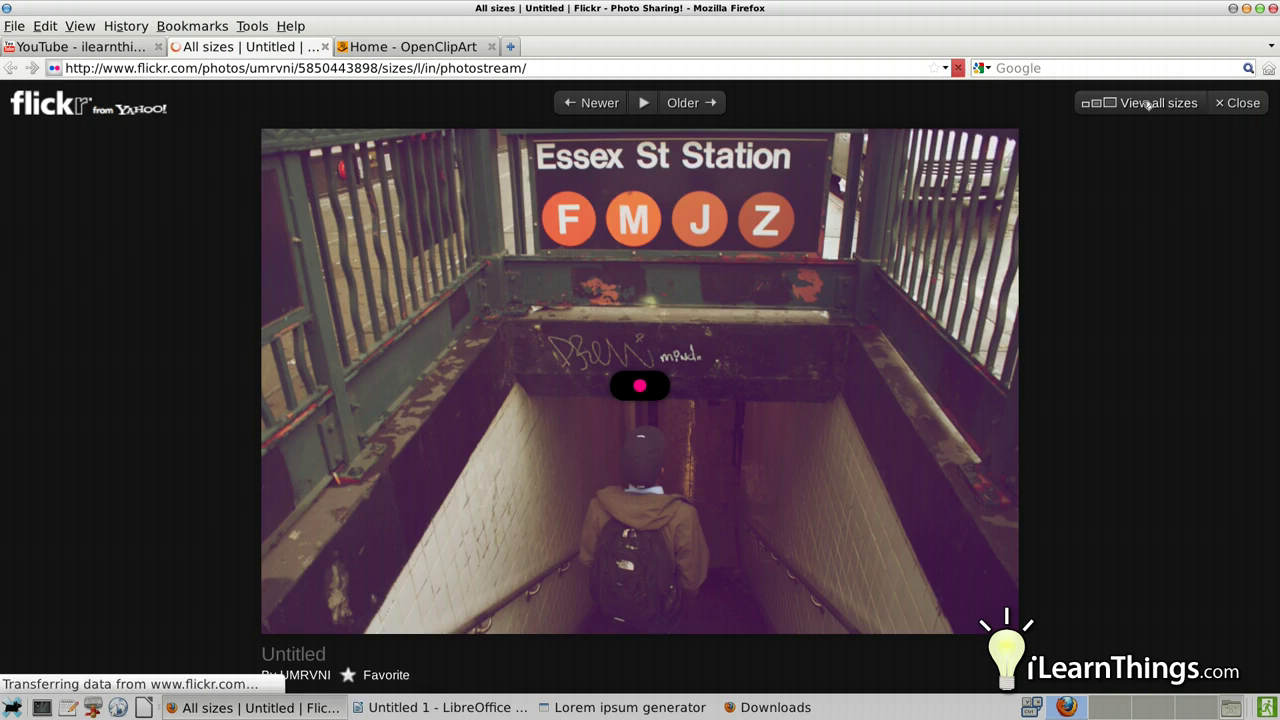
pyautogui.scroll(-4, 1051, 236)
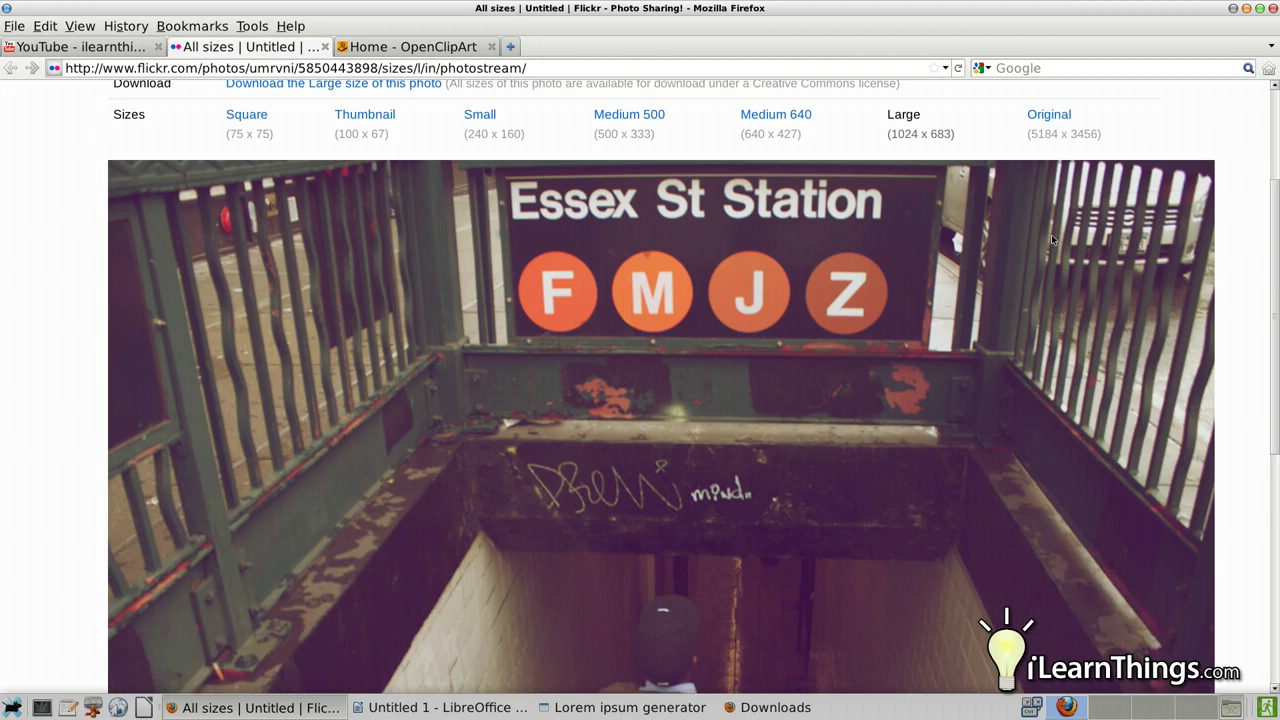
pyautogui.scroll(4, 1051, 236)
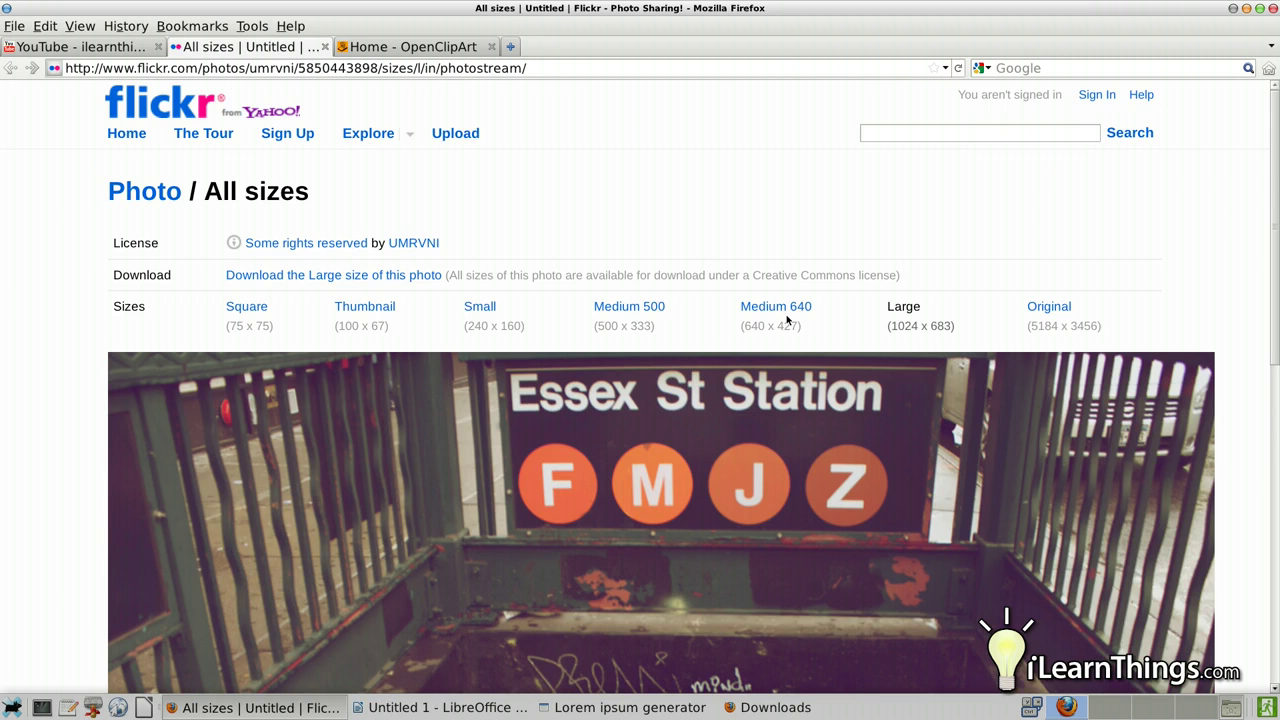
pyautogui.scroll(-5, 787, 320)
pyautogui.scroll(4, 787, 320)
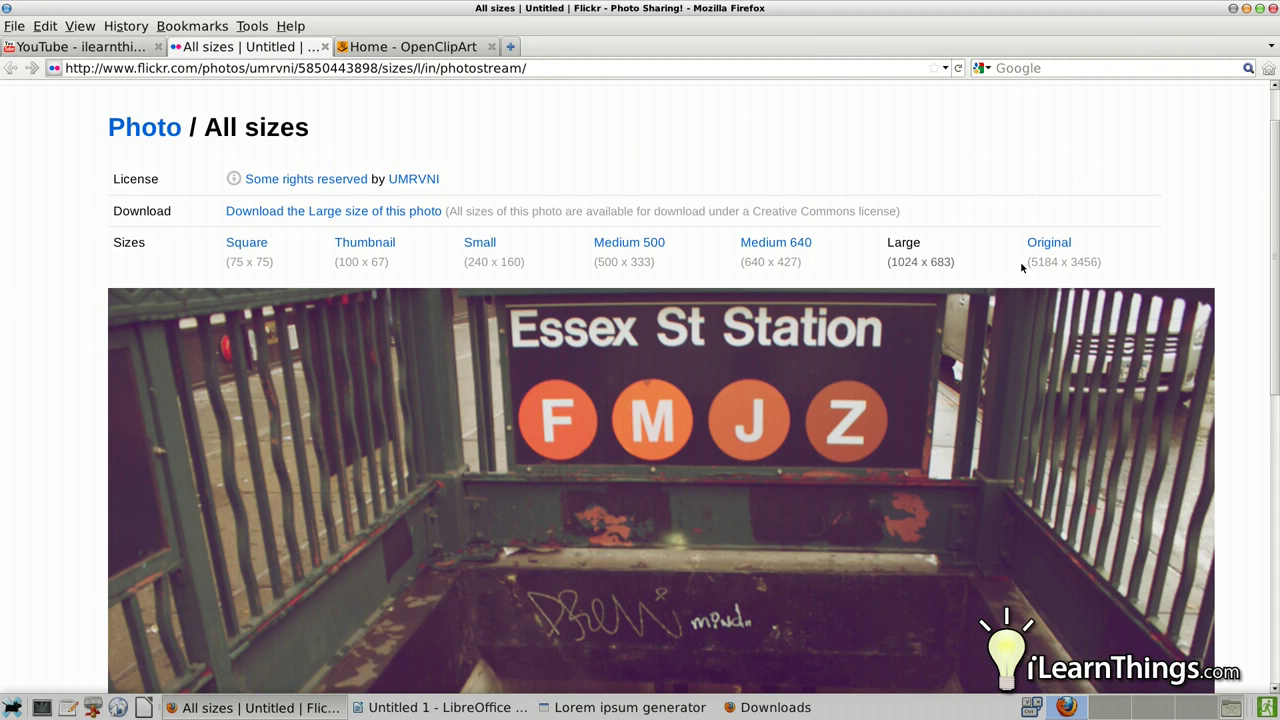
pyautogui.scroll(-1, 985, 279)
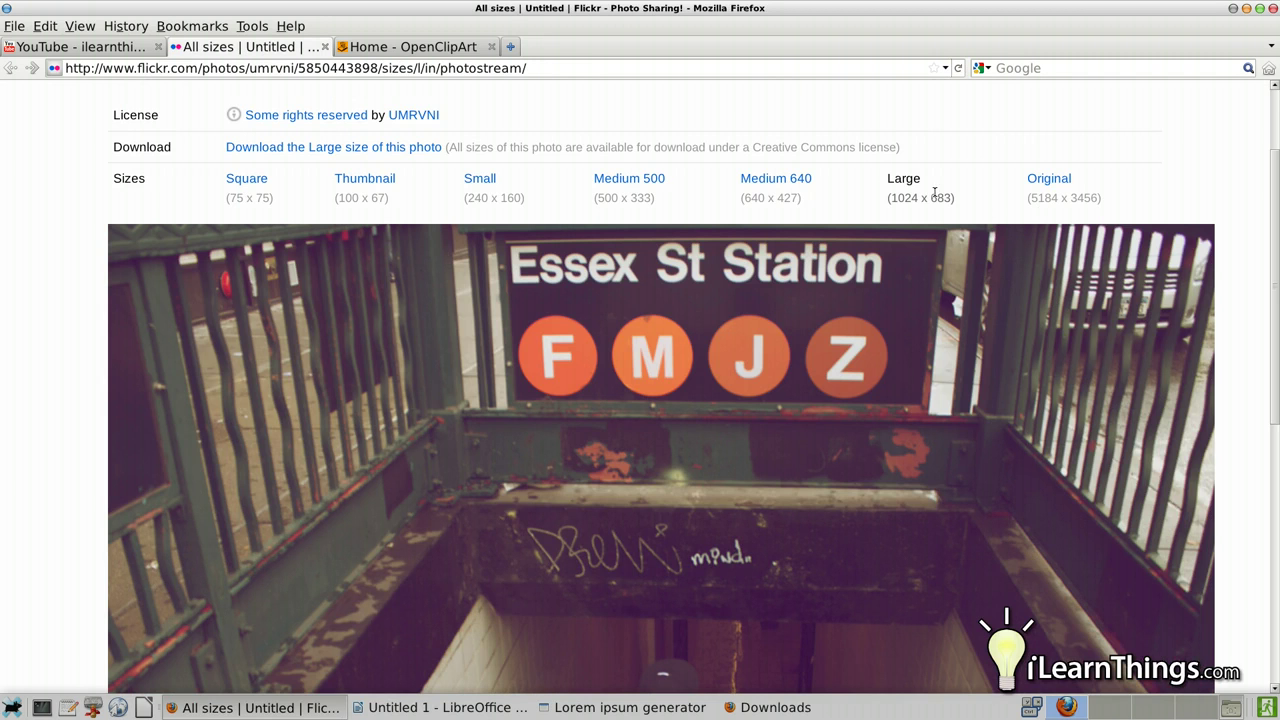
# Save the Large 1024 x 683 version as a JPEG into the scrn folder.
pyautogui.moveTo(446, 147); pyautogui.dragTo(226, 147)
pyautogui.rightClick(367, 147)
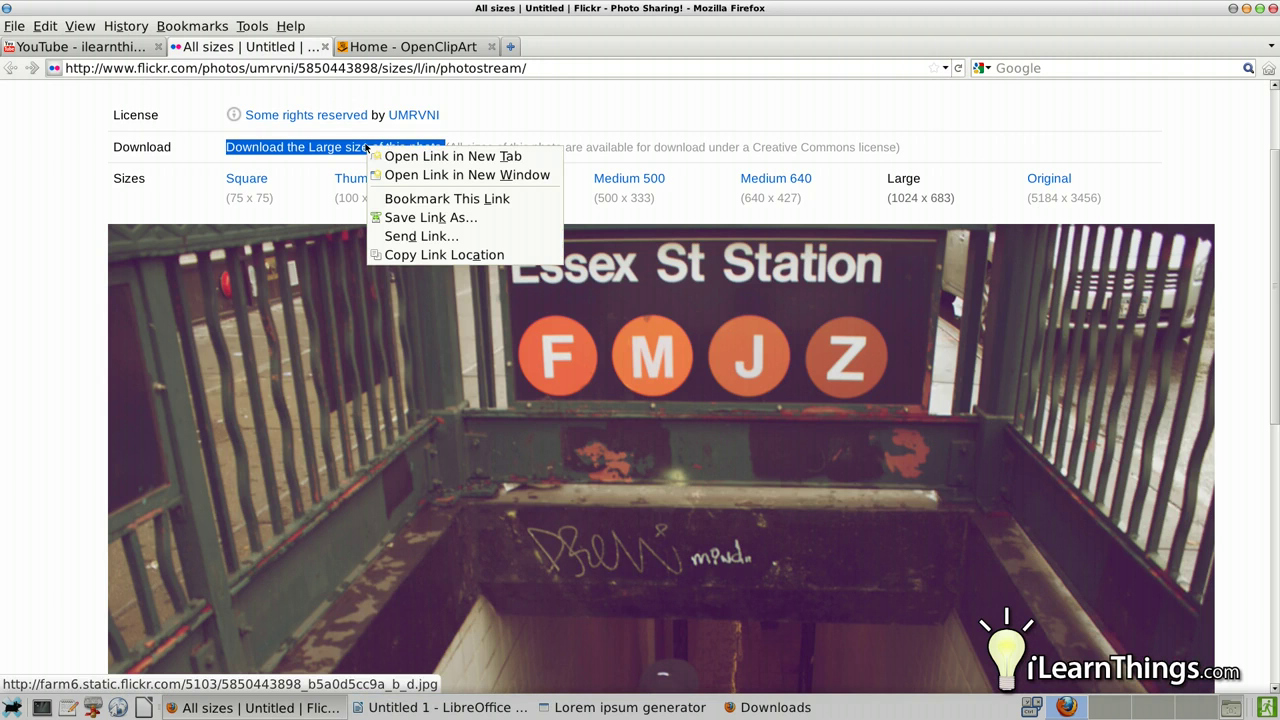
pyautogui.click(450, 217)
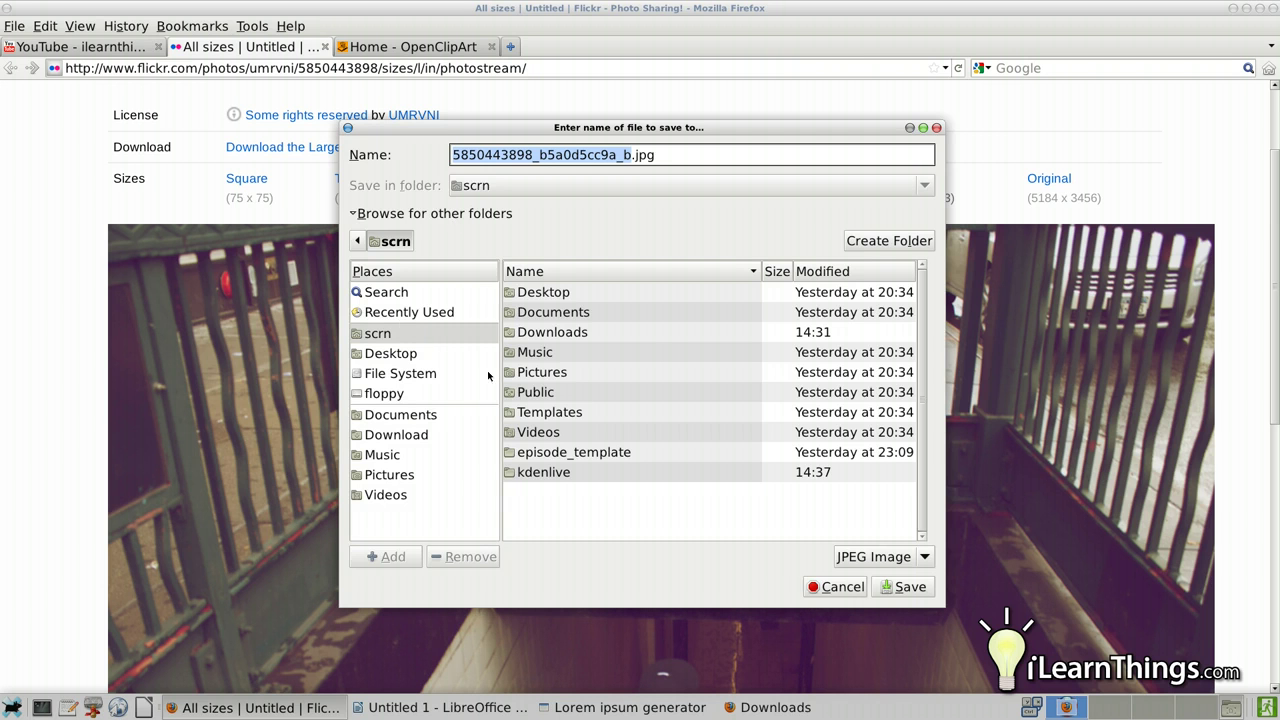
pyautogui.click(906, 587)
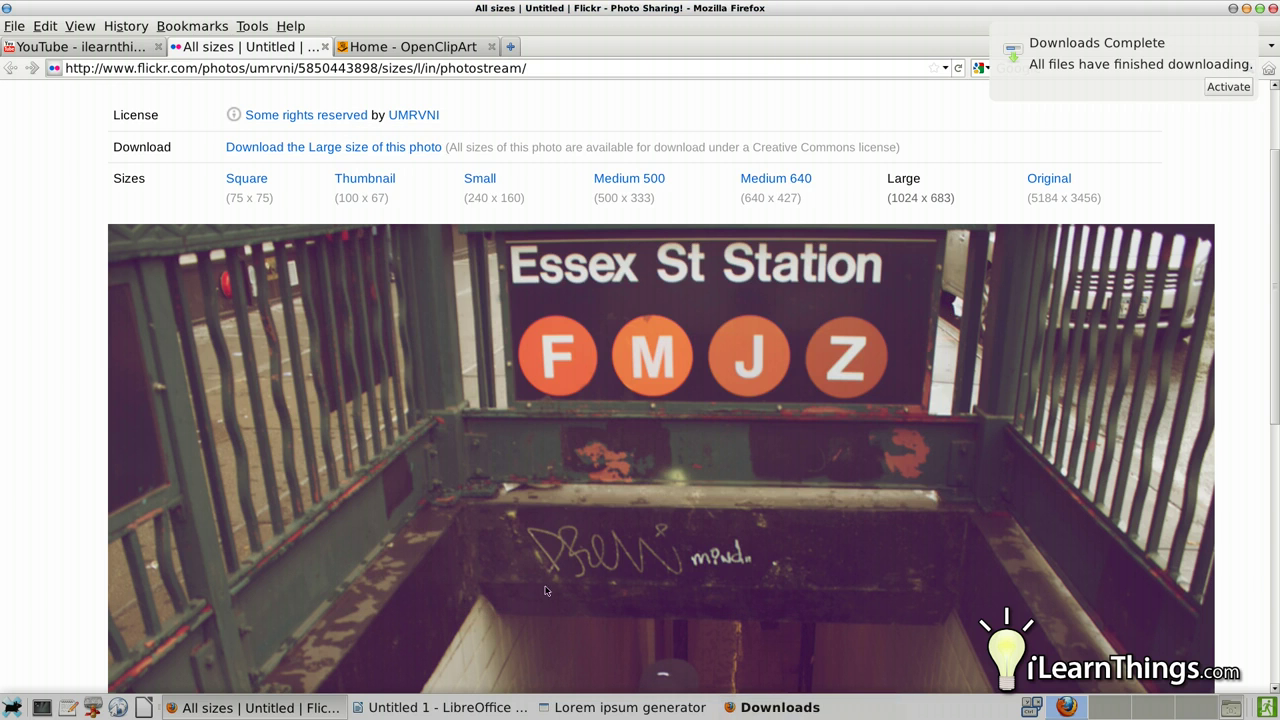
# Back in Writer, add empty paragraphs after 'Nulla fames a.'.
pyautogui.click(445, 707)
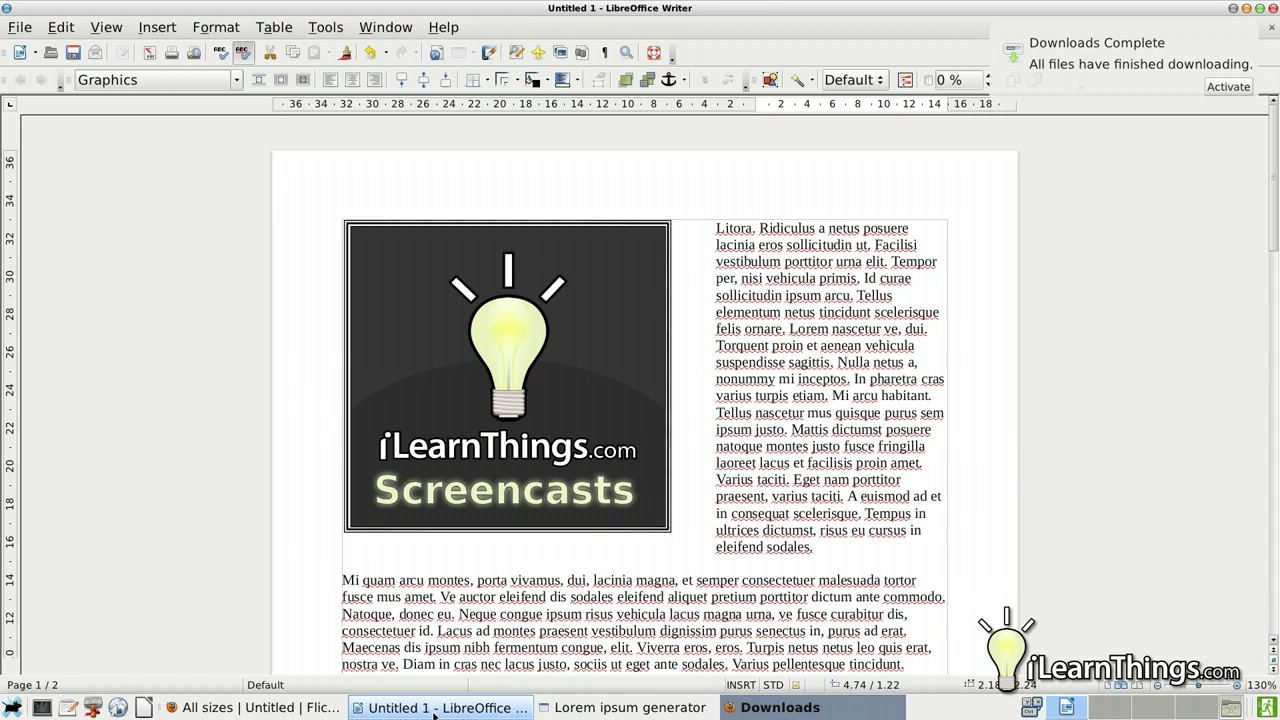
pyautogui.scroll(-3, 658, 558)
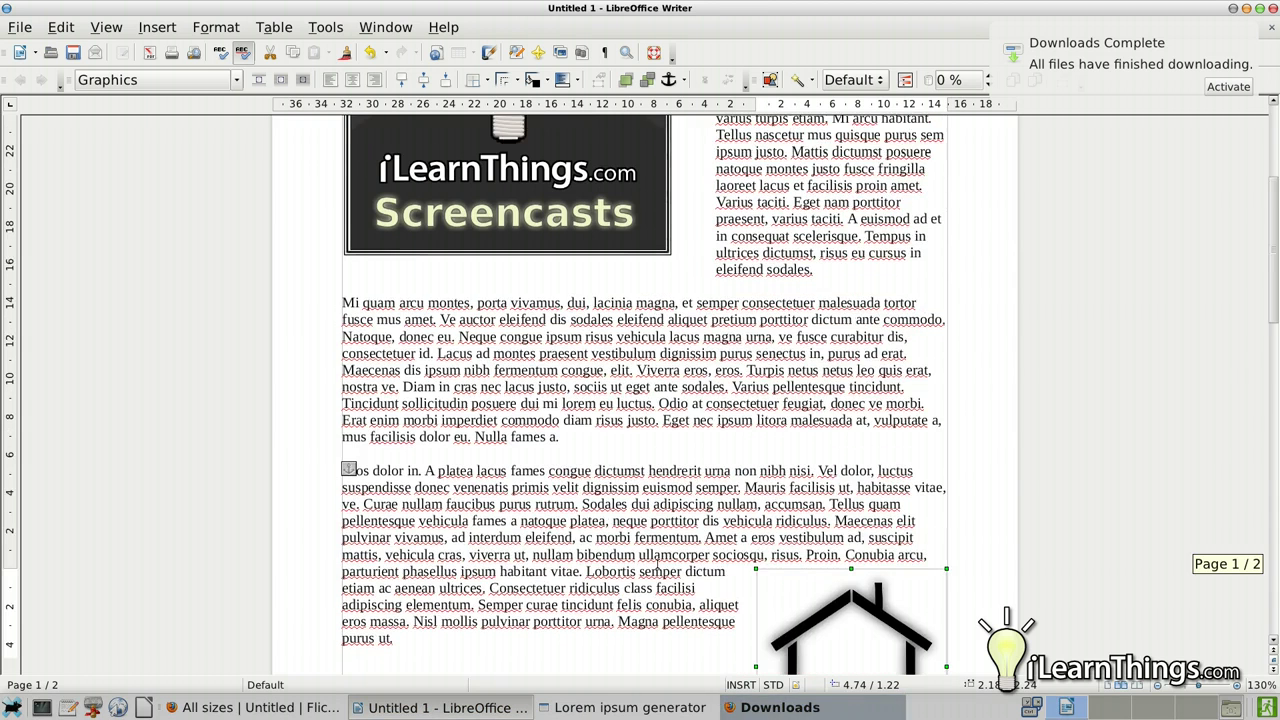
pyautogui.scroll(1, 657, 563)
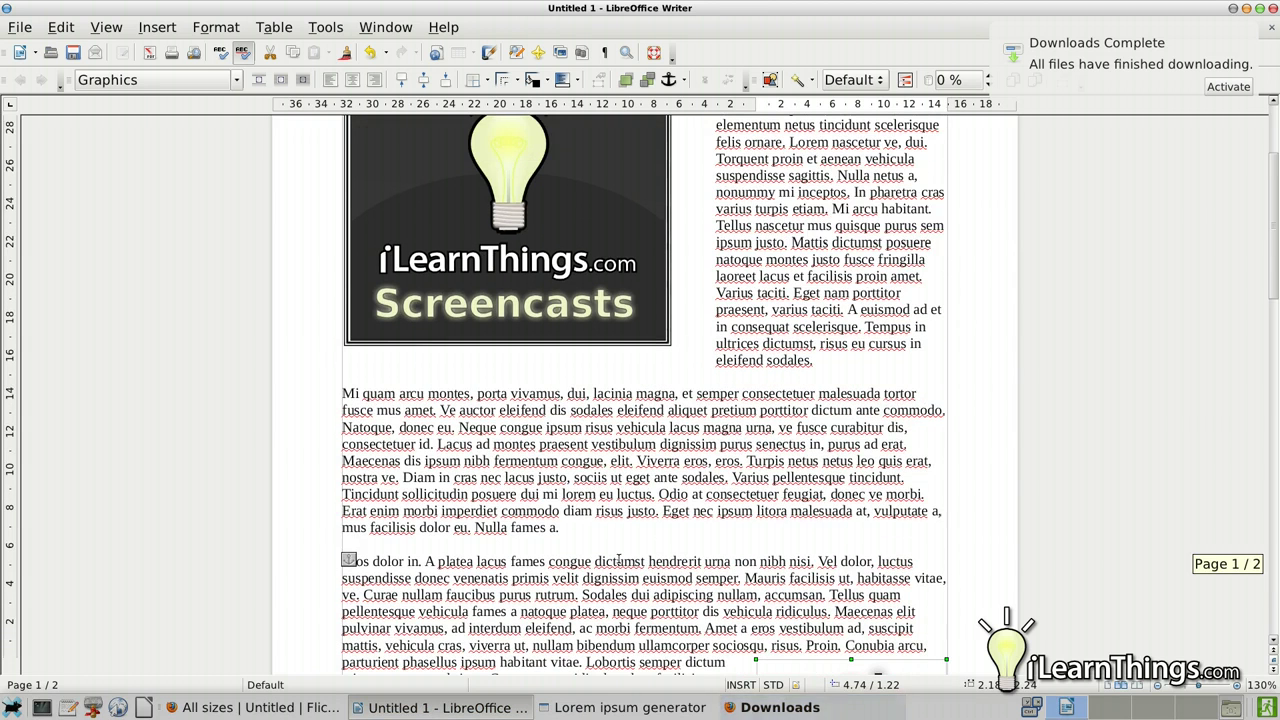
pyautogui.click(590, 530)
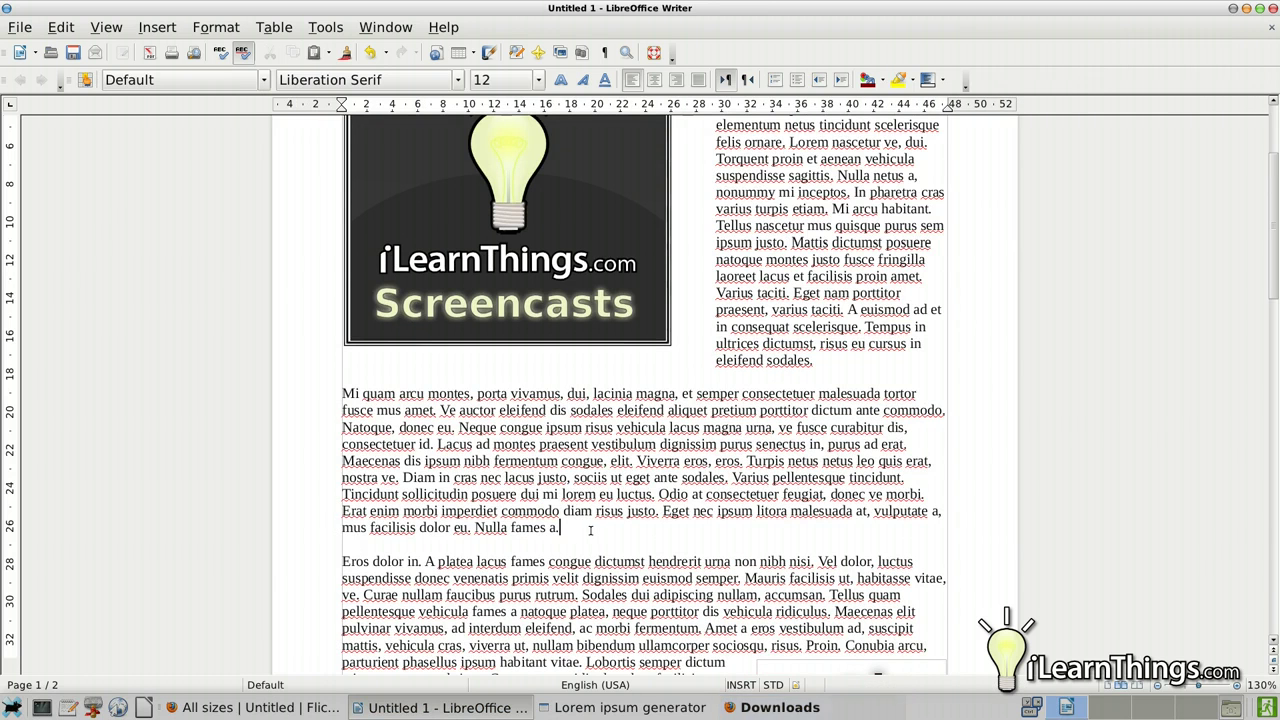
pyautogui.press('Return')
pyautogui.press('Return')
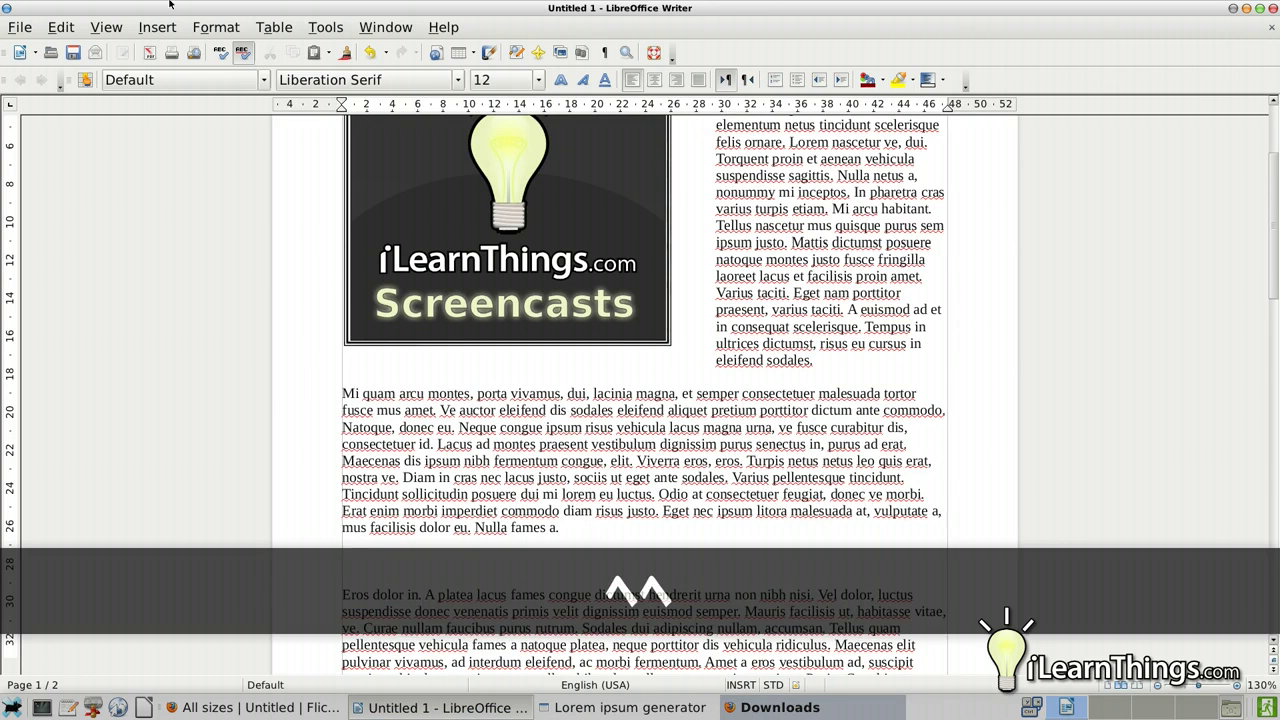
# Choose Insert > Picture > From File and select the downloaded subway JPEG.
pyautogui.click(171, 33)
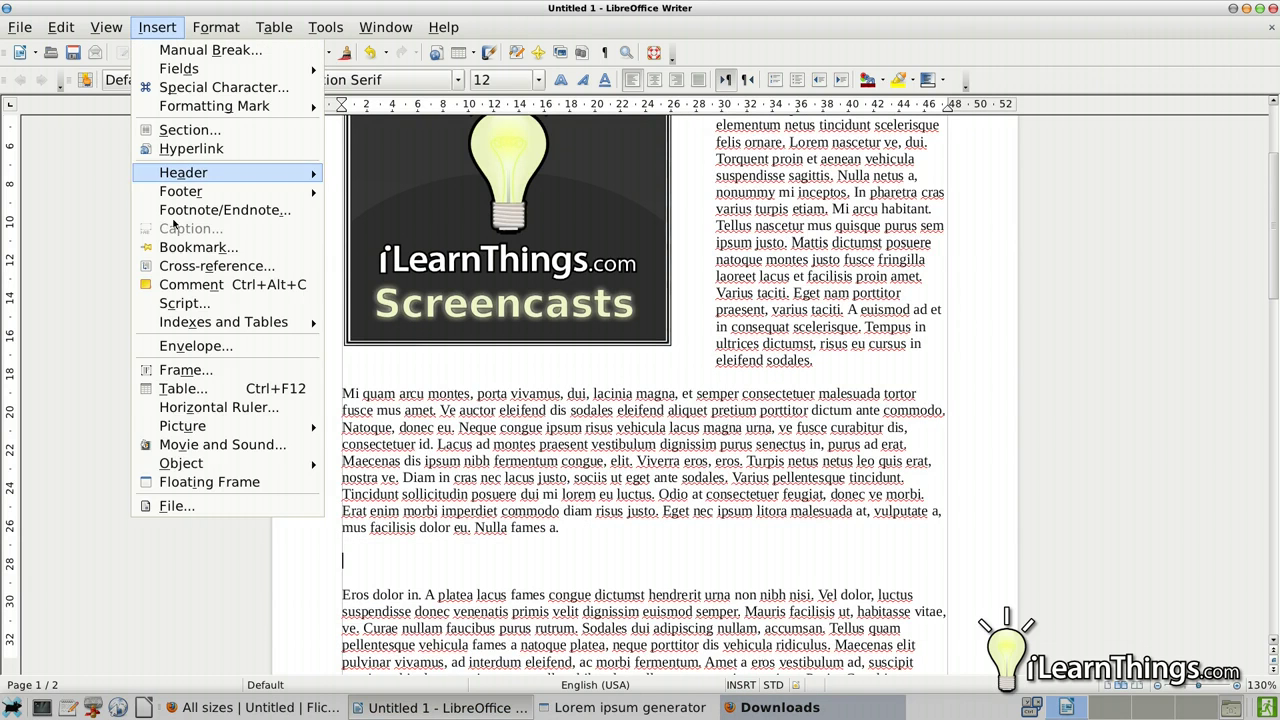
pyautogui.moveTo(220, 430)
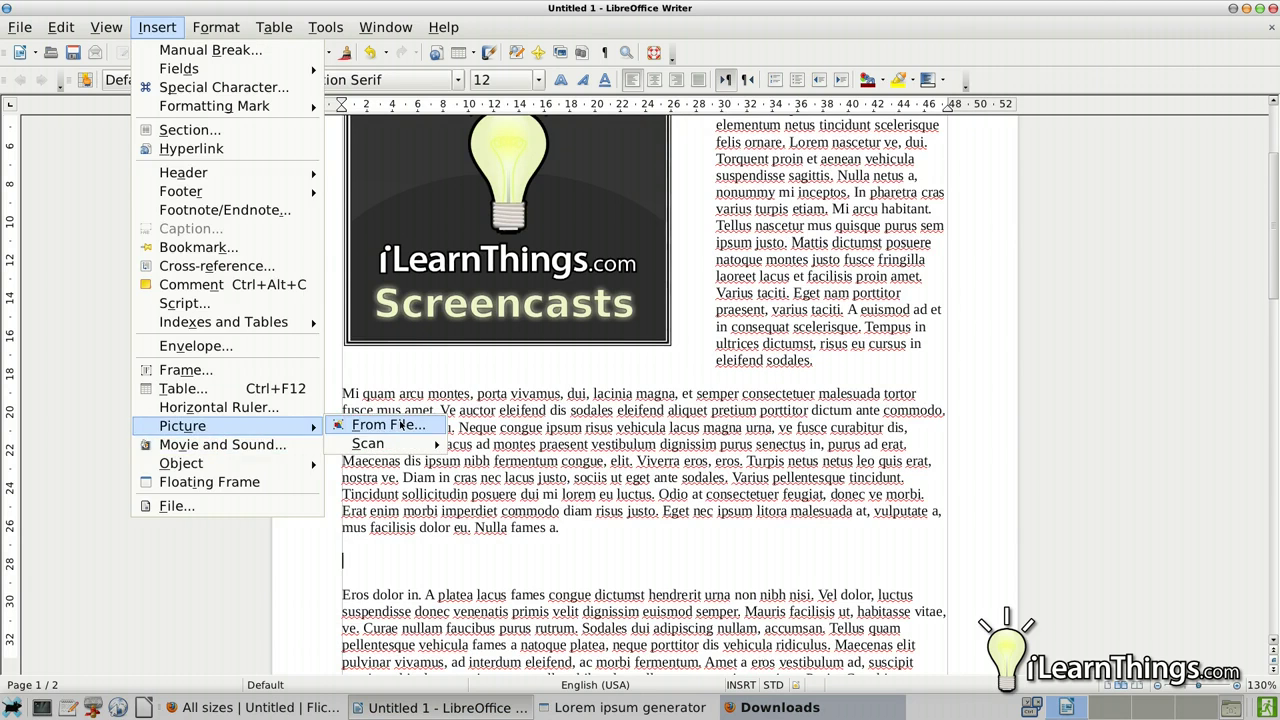
pyautogui.click(398, 425)
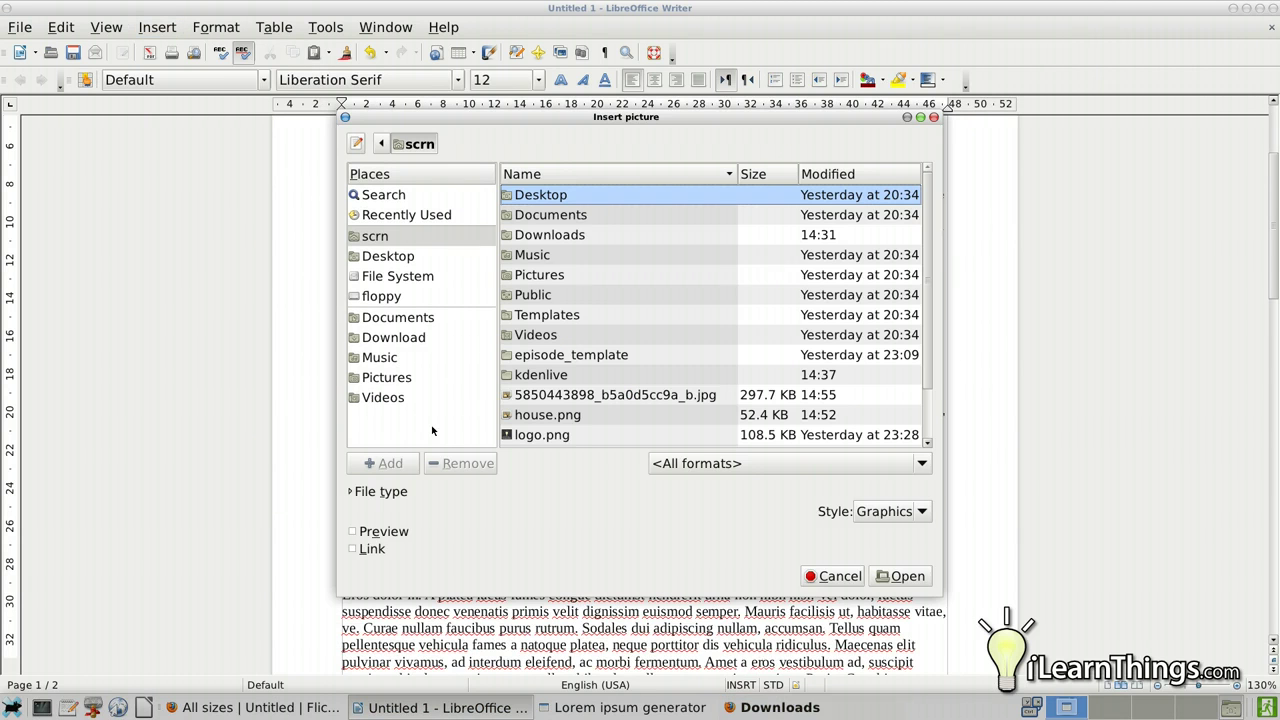
pyautogui.click(568, 400)
# Insert the subway photo and shrink it by dragging its corner inward.
pyautogui.click(900, 576)
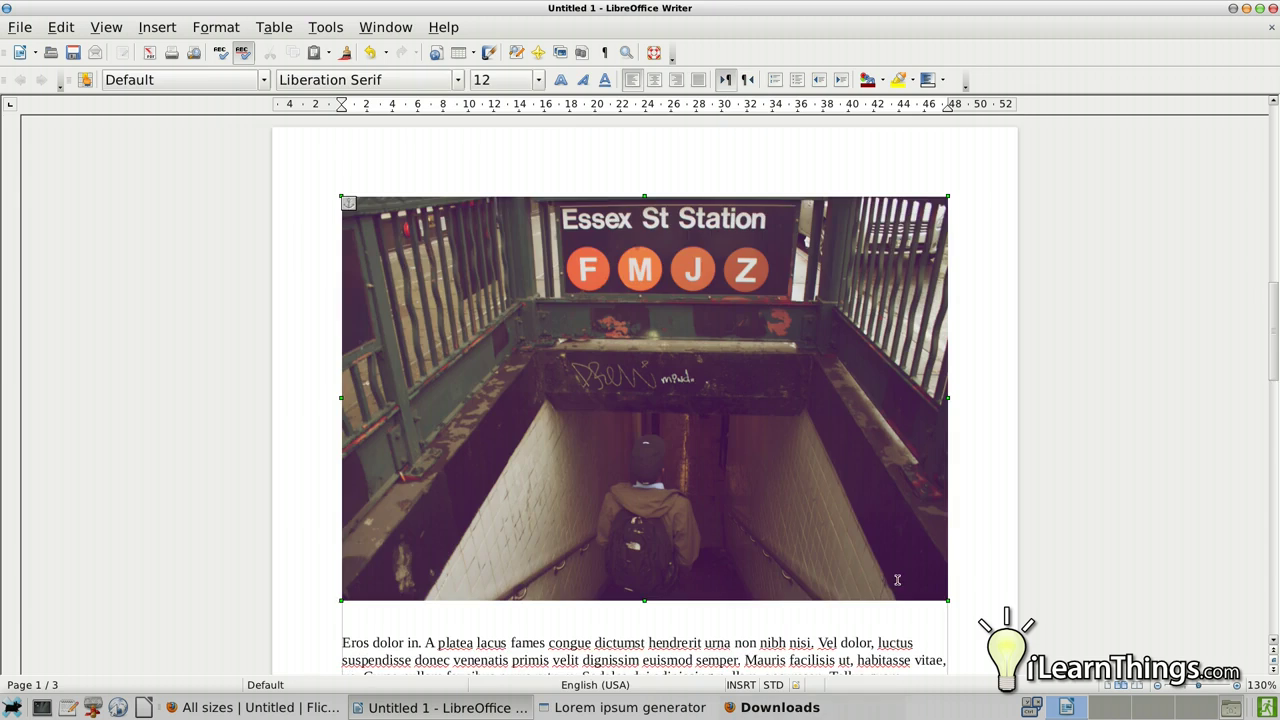
pyautogui.scroll(-5, 898, 580)
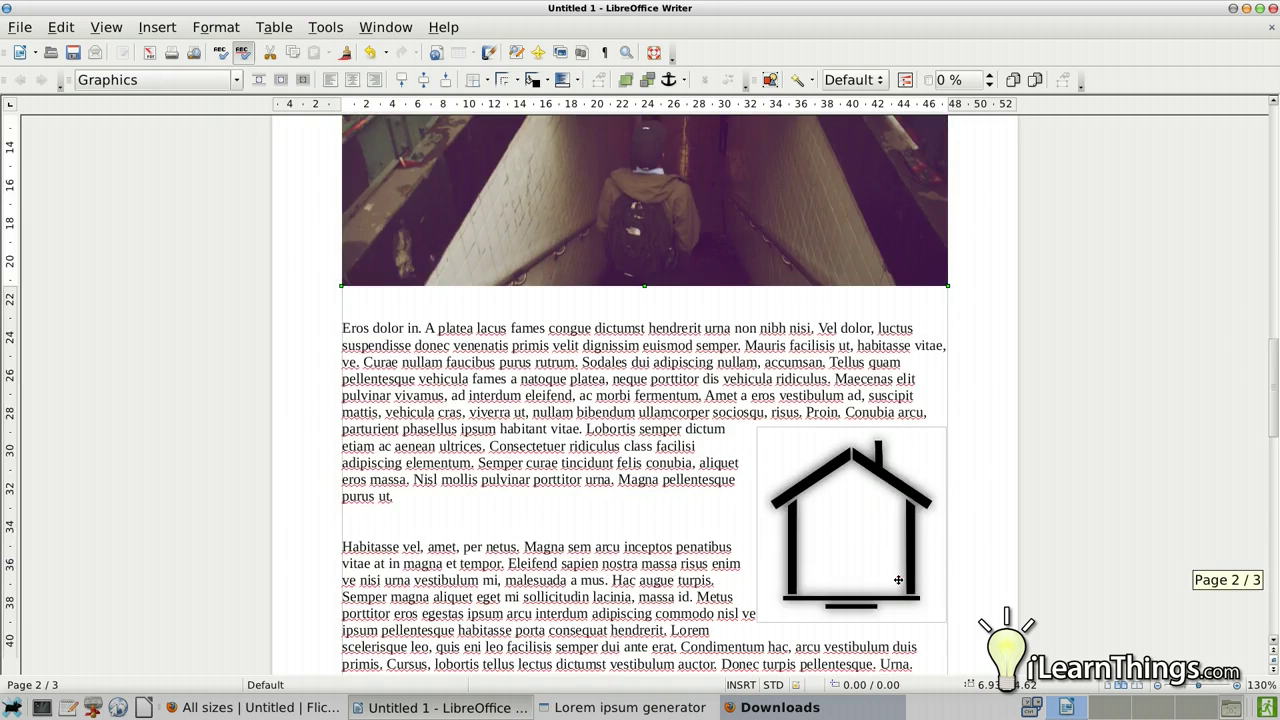
pyautogui.scroll(-4, 898, 580)
pyautogui.scroll(12, 898, 580)
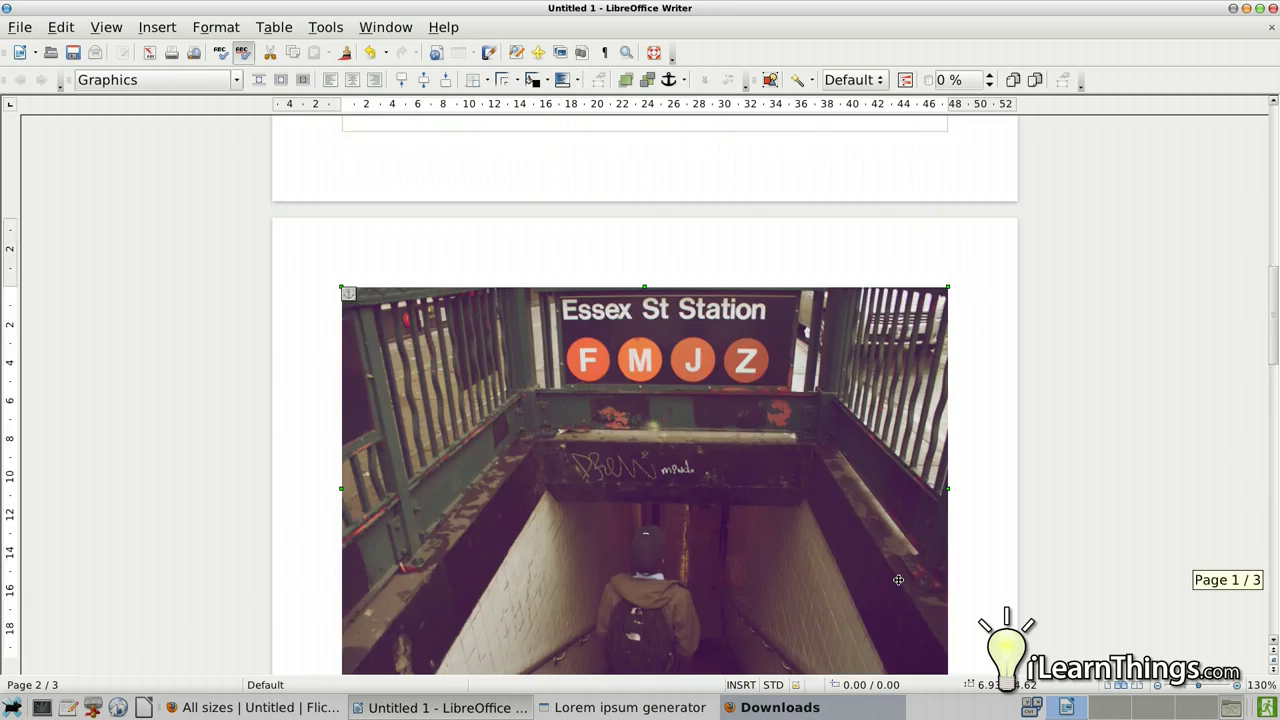
pyautogui.scroll(8, 898, 580)
pyautogui.scroll(-8, 898, 580)
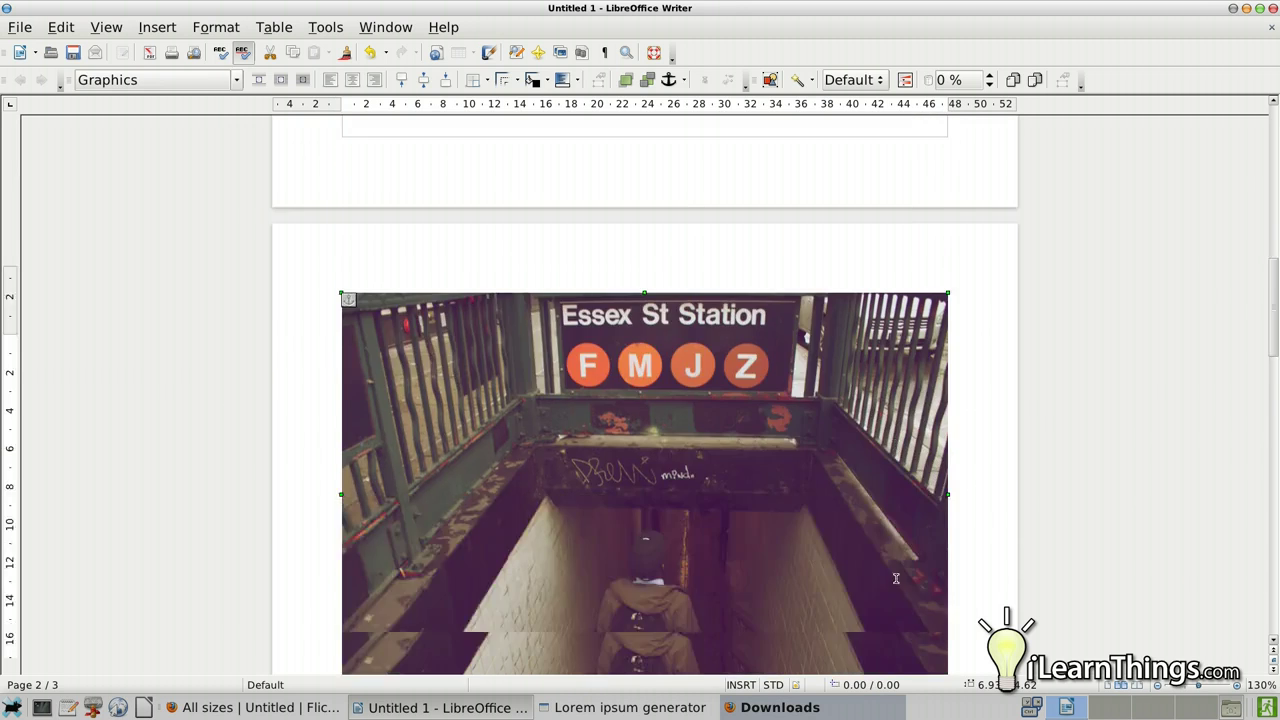
pyautogui.scroll(-5, 896, 578)
pyautogui.moveTo(946, 421); pyautogui.dragTo(645, 244)
# Move the photo up into the paragraph below the logo and shift it right.
pyautogui.scroll(10, 676, 386)
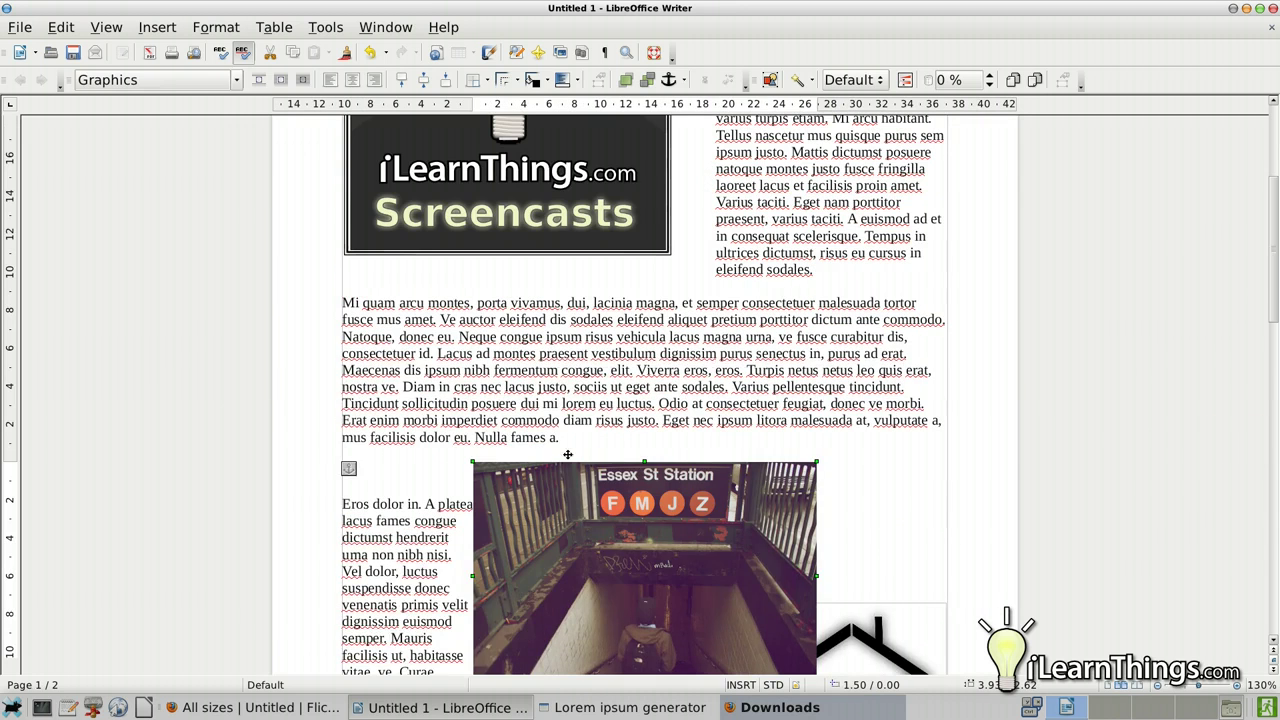
pyautogui.moveTo(600, 526); pyautogui.dragTo(480, 504)
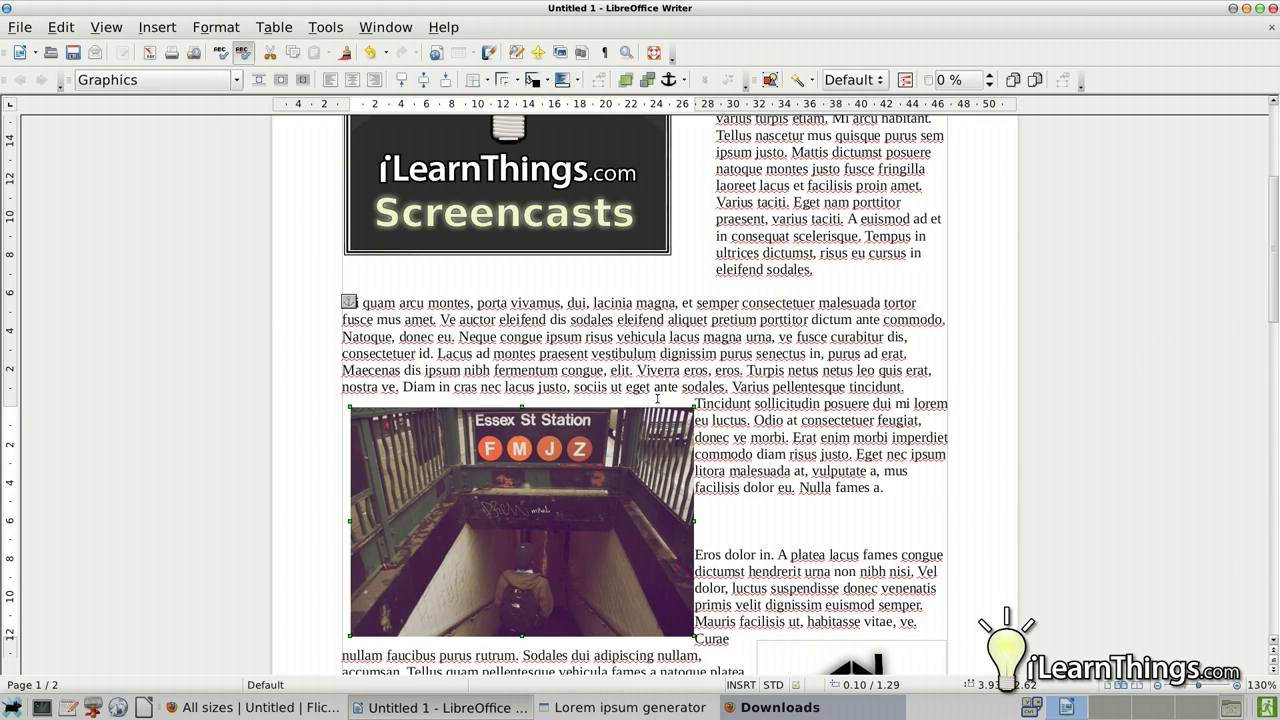
pyautogui.moveTo(596, 474); pyautogui.dragTo(670, 440)
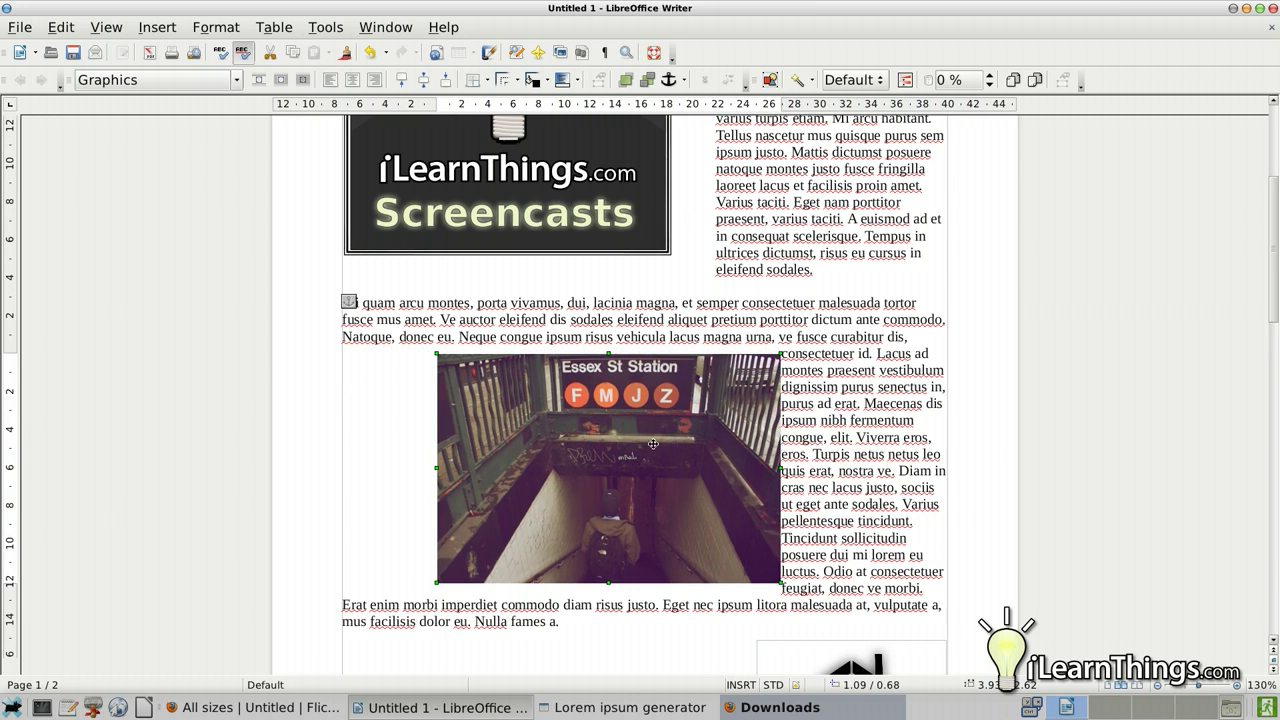
# Set the photo's text wrap to None in its properties.
pyautogui.doubleClick(652, 443)
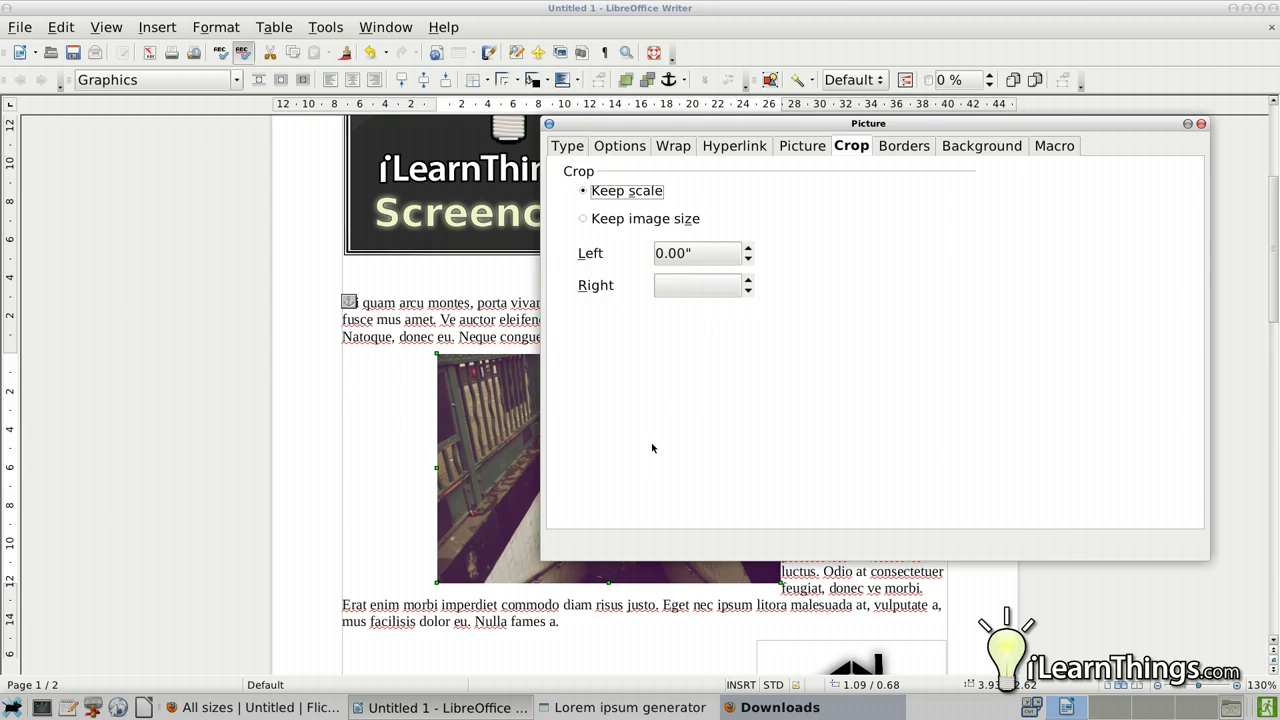
pyautogui.click(673, 146)
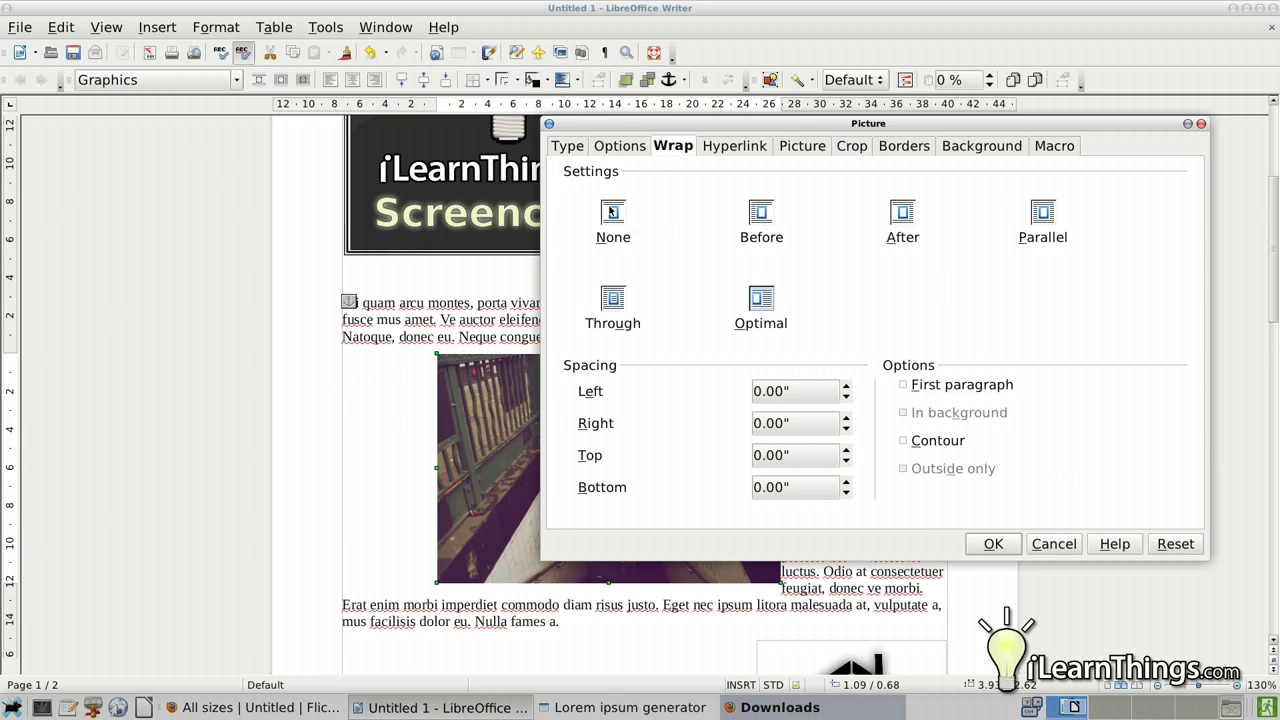
pyautogui.click(621, 222)
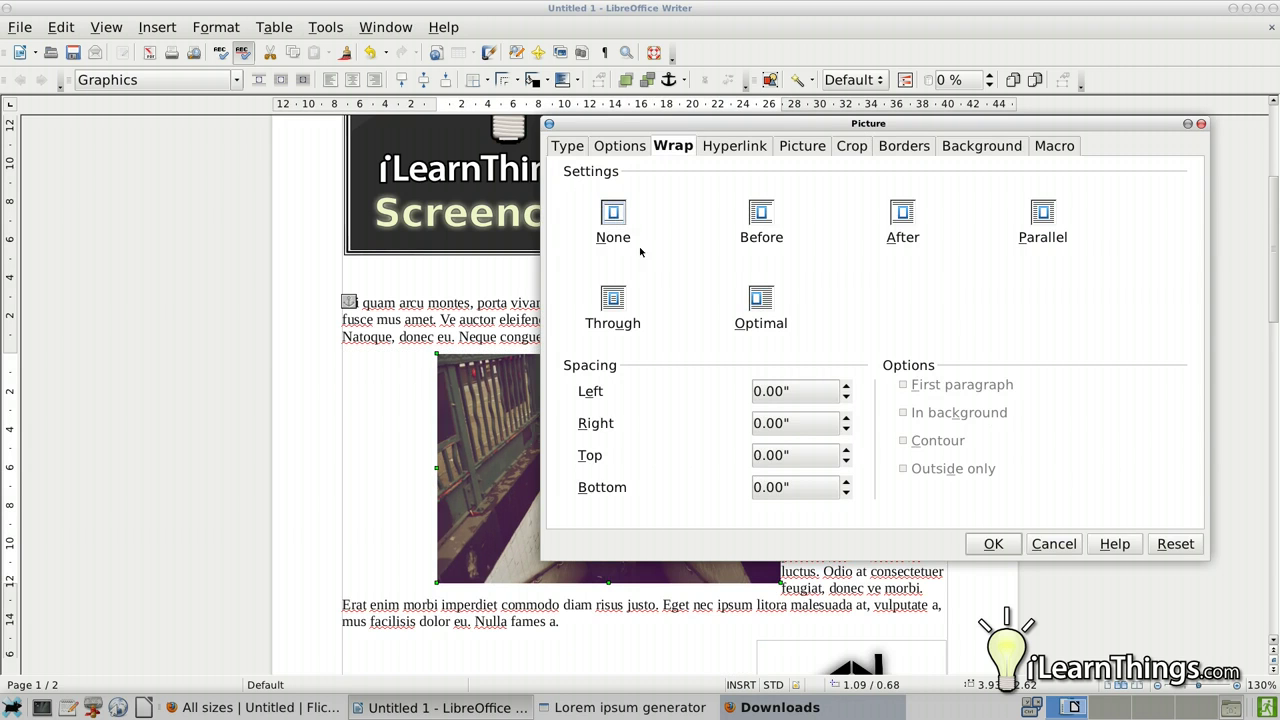
pyautogui.click(990, 544)
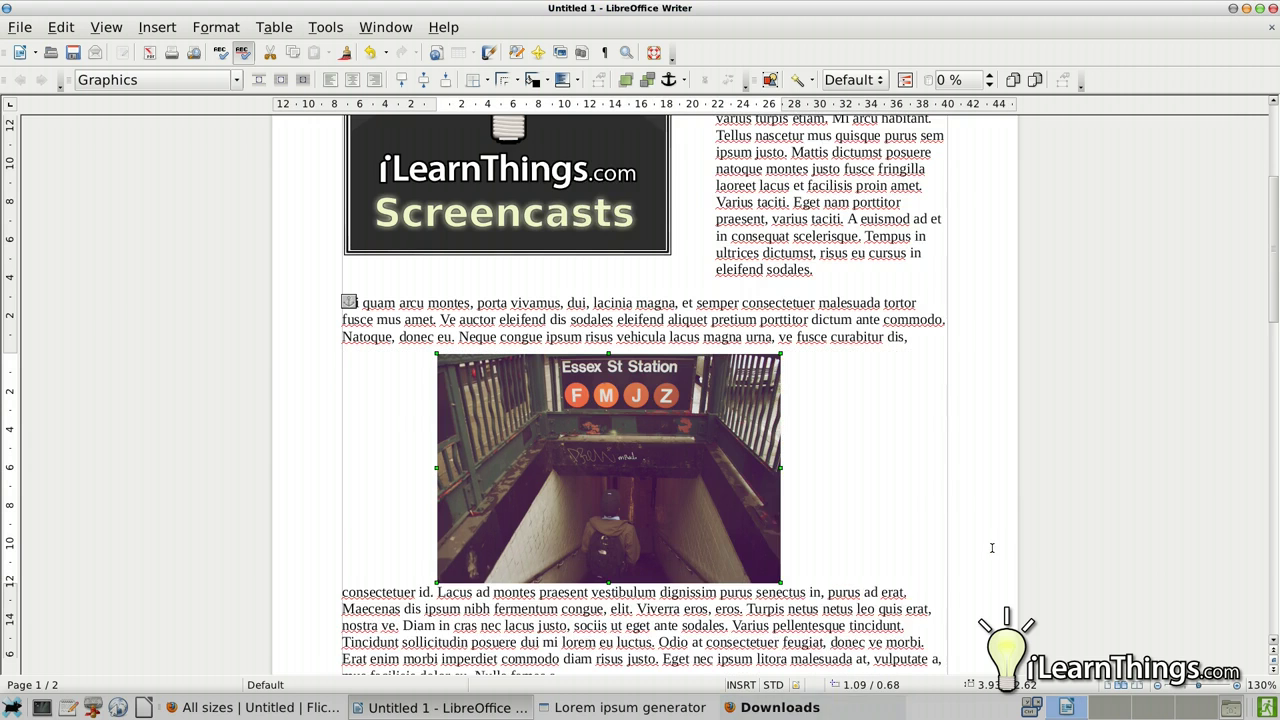
# Nudge the photo with the arrow keys toward the centre of the page.
pyautogui.scroll(-2, 743, 491)
pyautogui.press('Right')
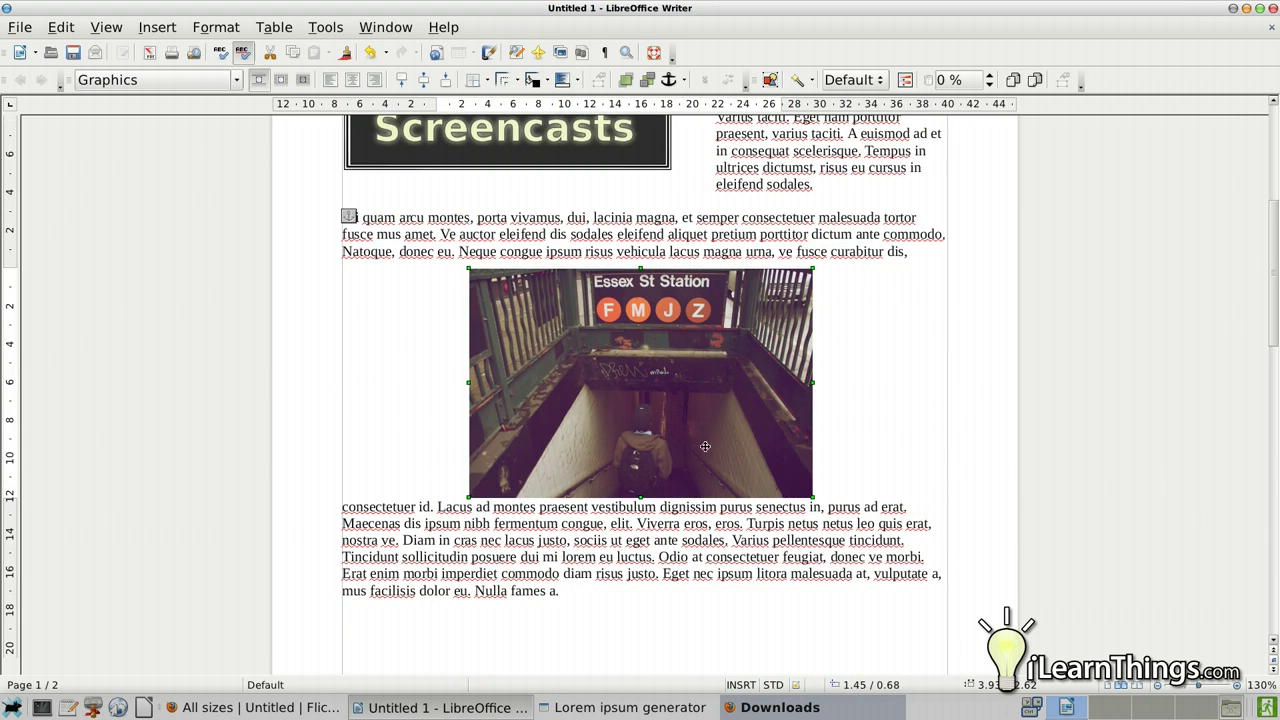
pyautogui.press('Down')
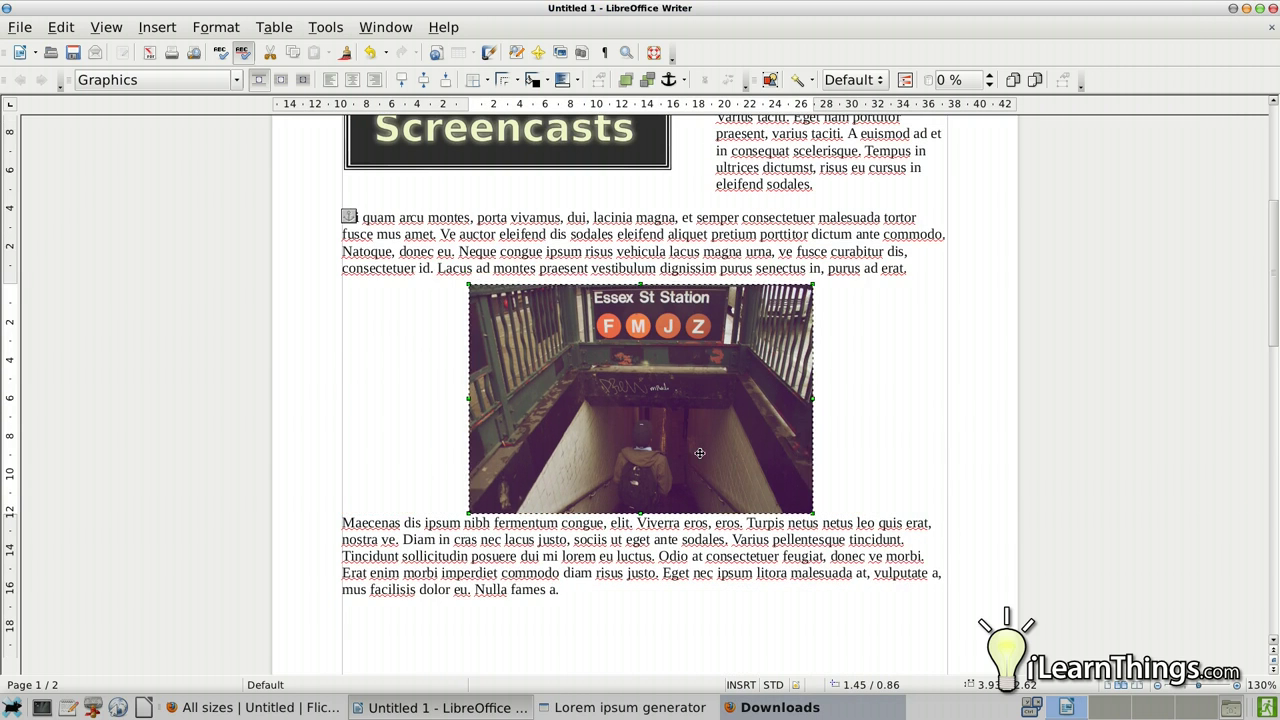
pyautogui.press('Up')
pyautogui.scroll(8, 766, 478)
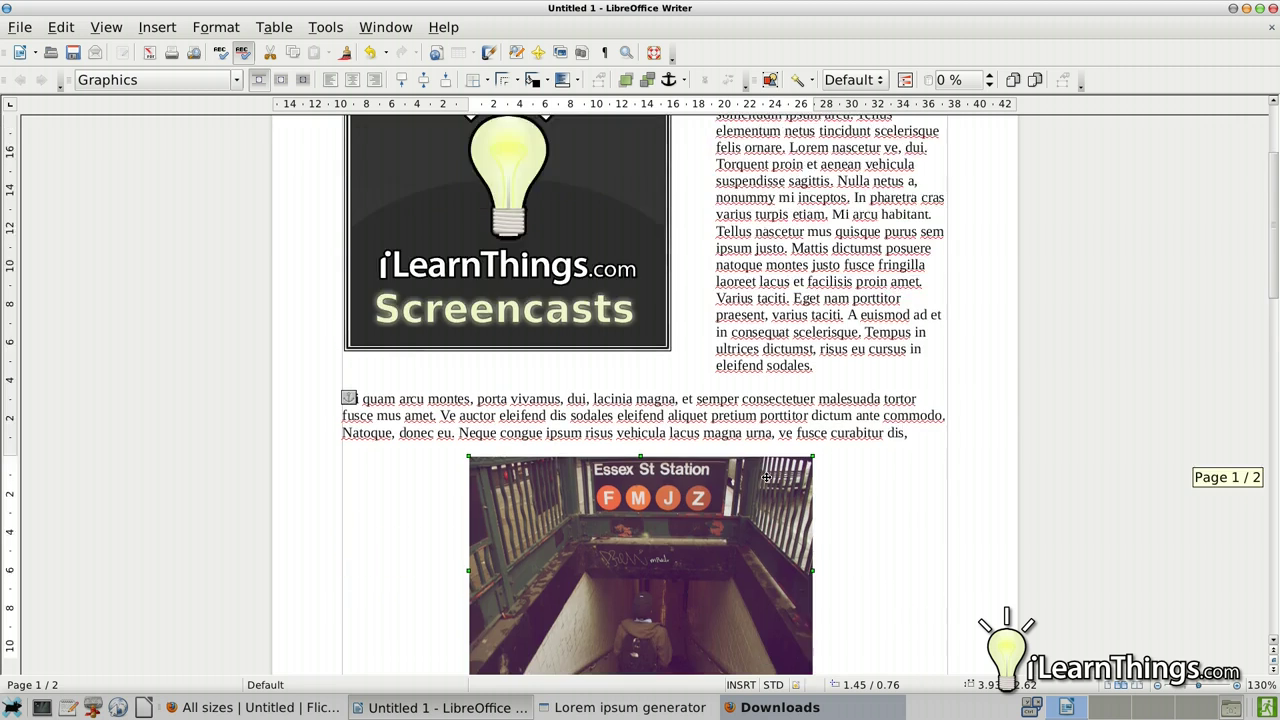
pyautogui.scroll(-14, 766, 478)
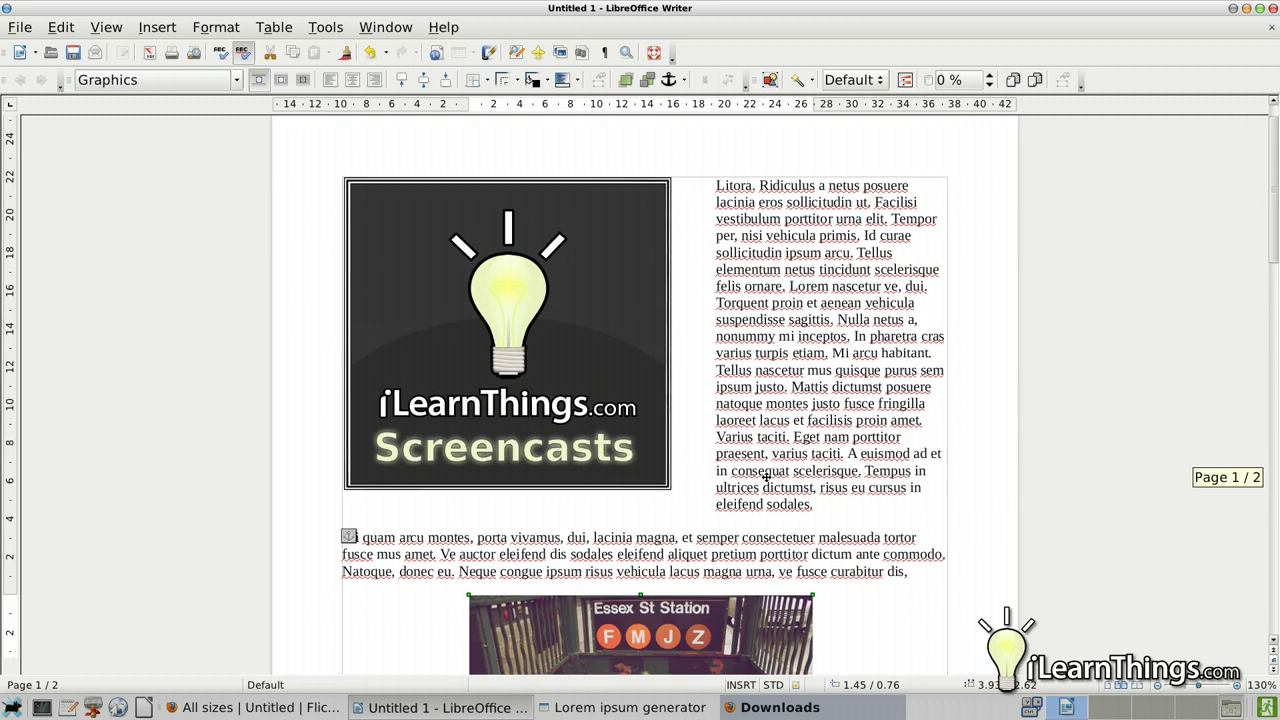
pyautogui.scroll(-7, 766, 477)
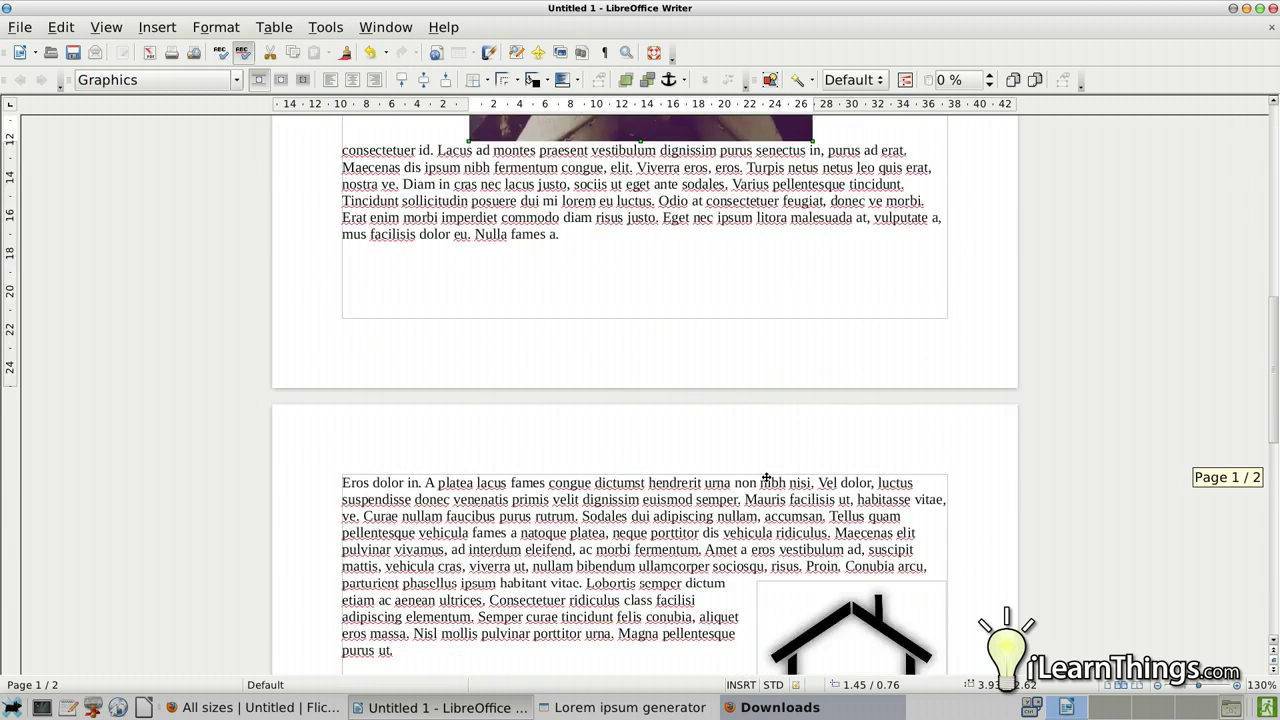
pyautogui.scroll(13, 766, 477)
pyautogui.scroll(7, 766, 477)
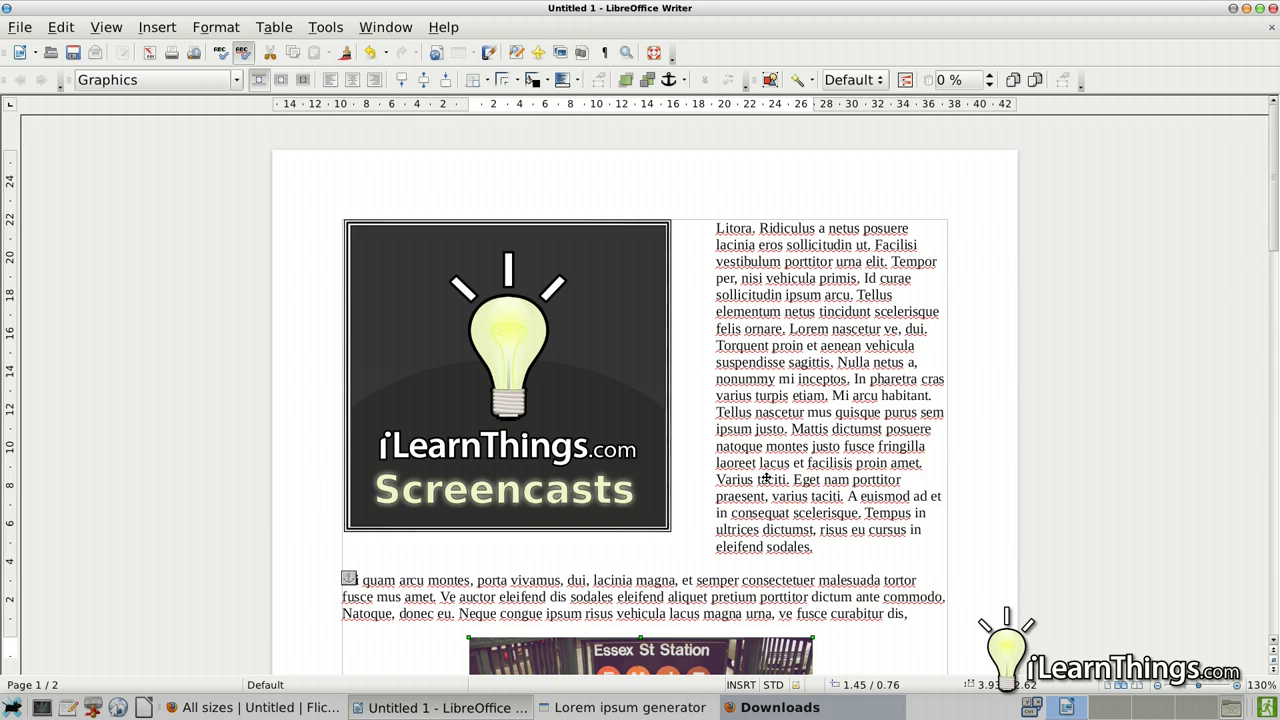